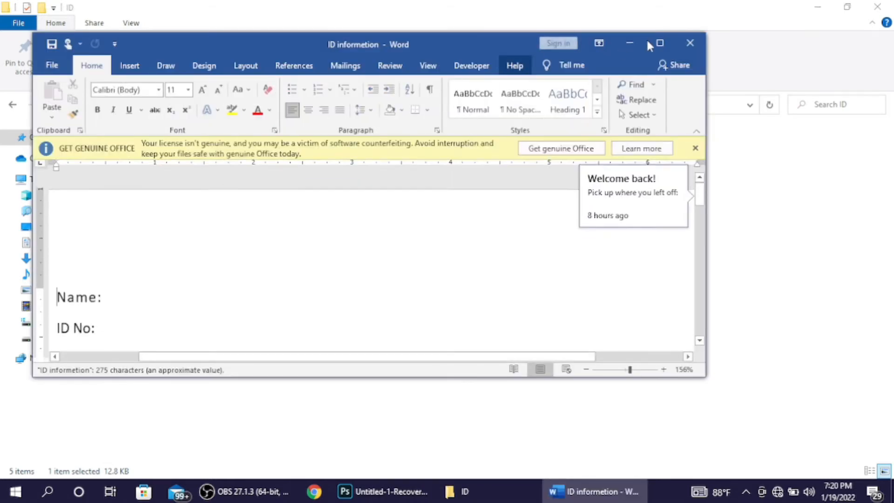
Step: Maximize Word and read down through the card field labels and the message paragraphs
click(660, 43)
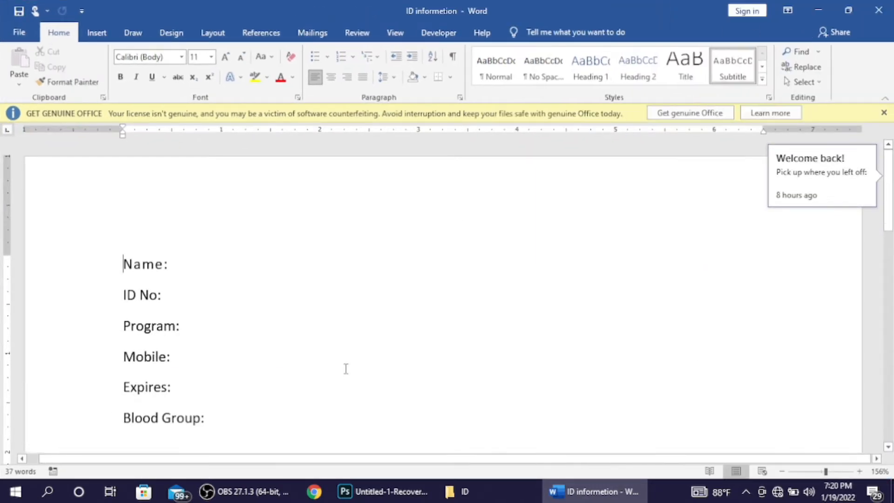
key(Down)
key(Down)
key(Down)
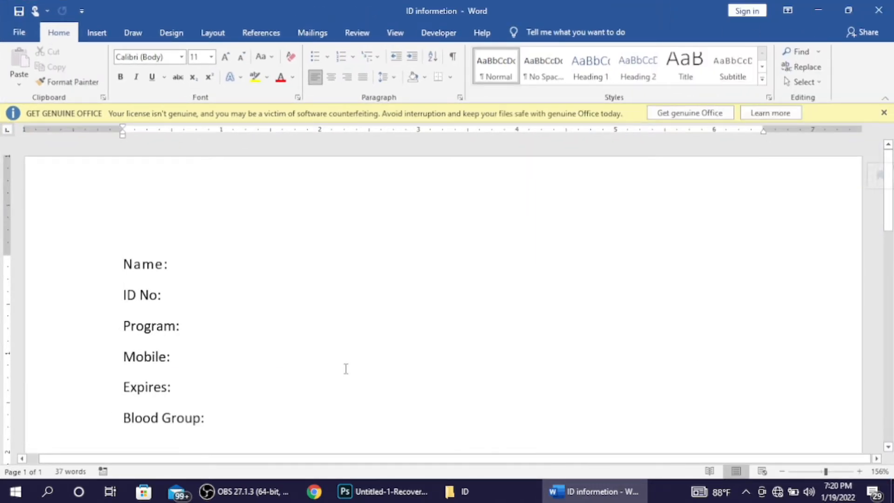
key(Down)
key(Down)
key(Down)
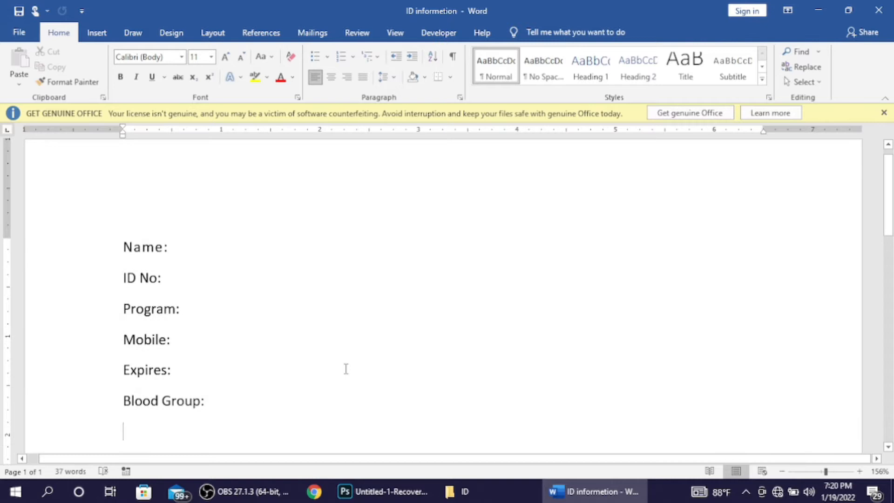
key(Down)
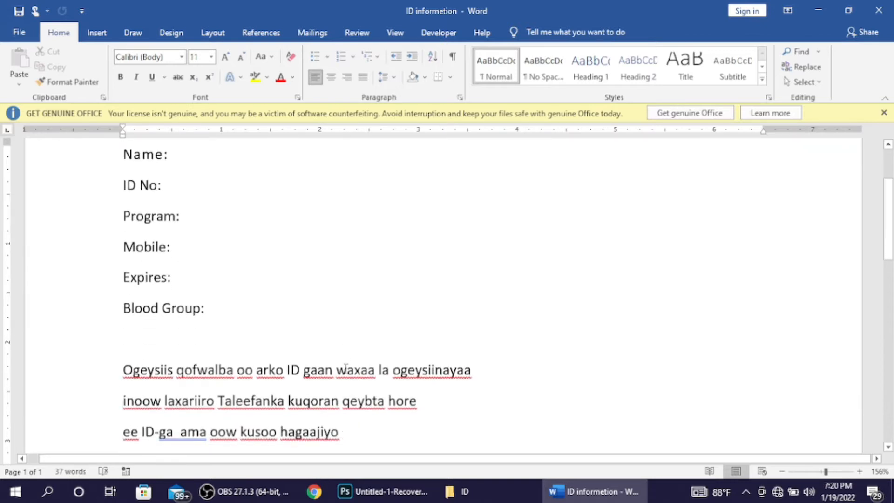
key(Down)
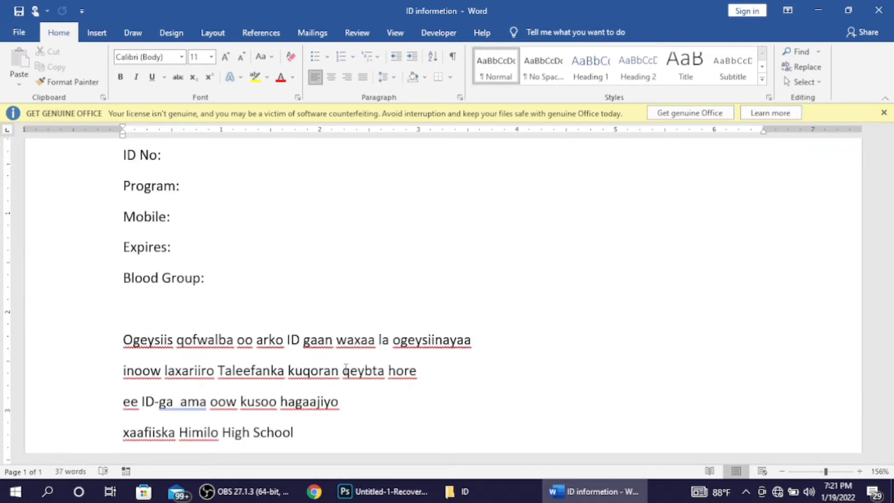
Step: Select 'Group:' on the Blood Group line, then go back to Photoshop
drag(248, 286, 228, 289)
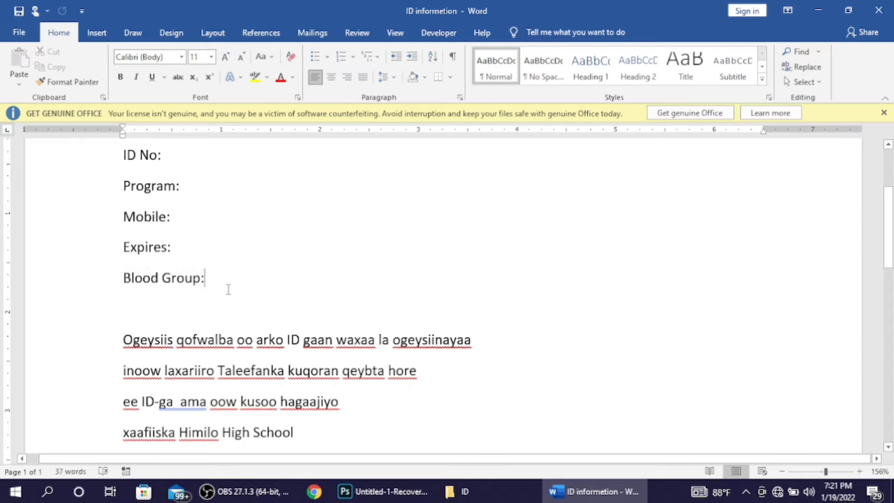
scroll(228, 289, down, 2)
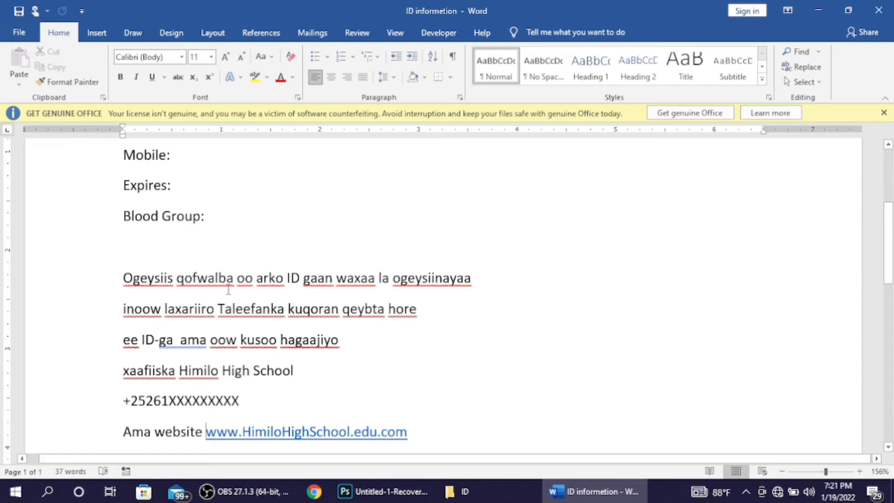
click(349, 496)
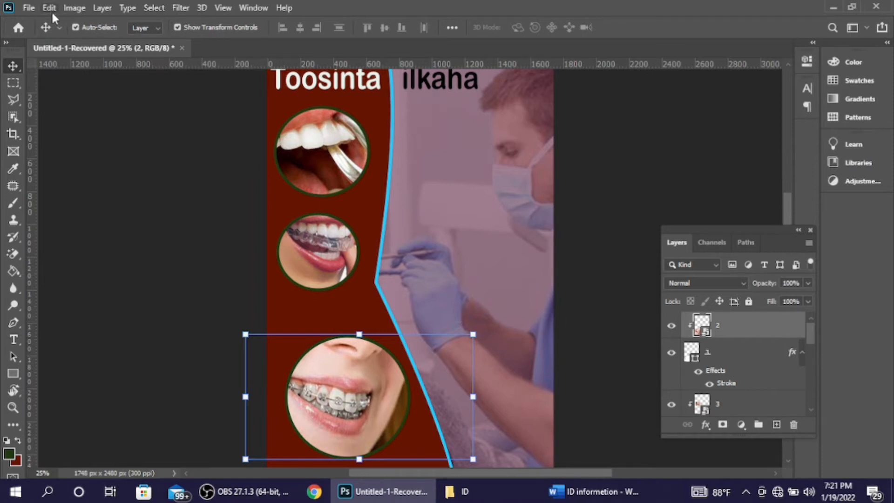
Step: Create a new portrait A5 print document in millimetres, 148 × 210 mm at 300 ppi, named 'ID'
click(28, 8)
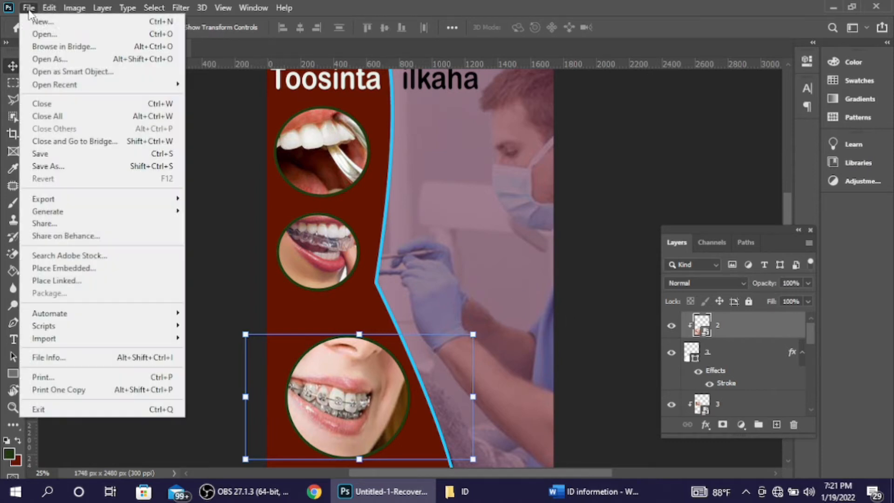
click(67, 22)
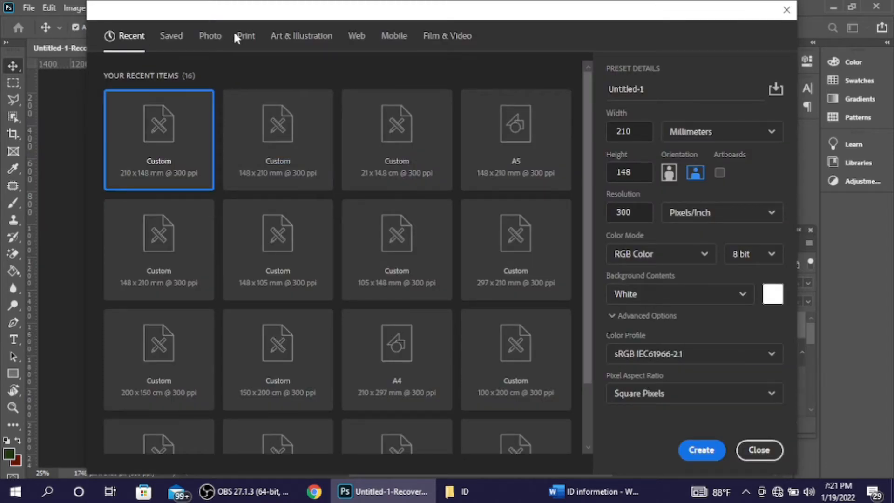
click(247, 37)
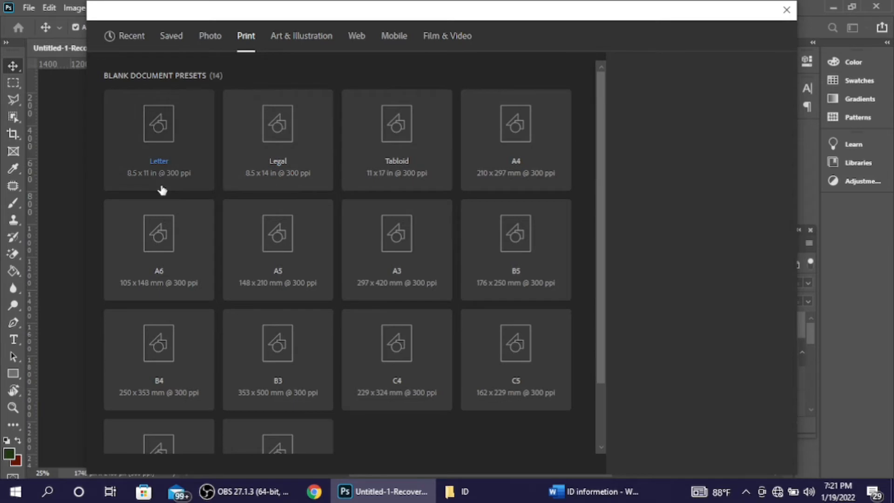
click(283, 257)
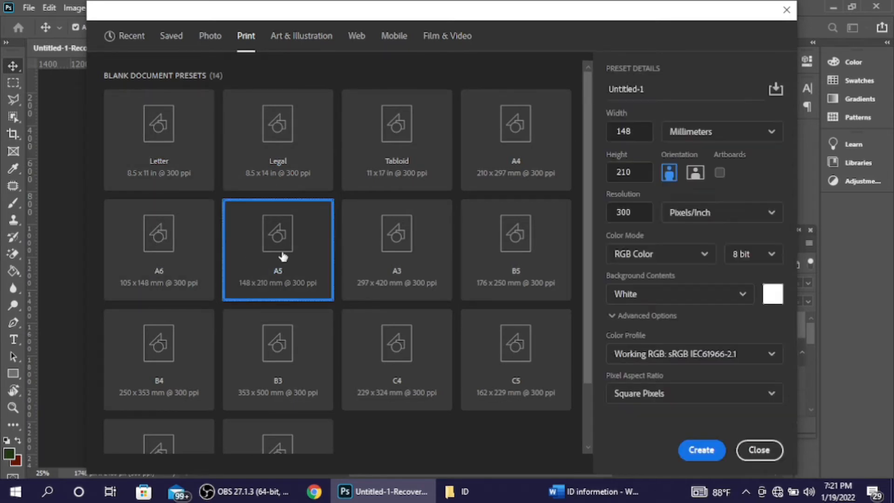
click(702, 172)
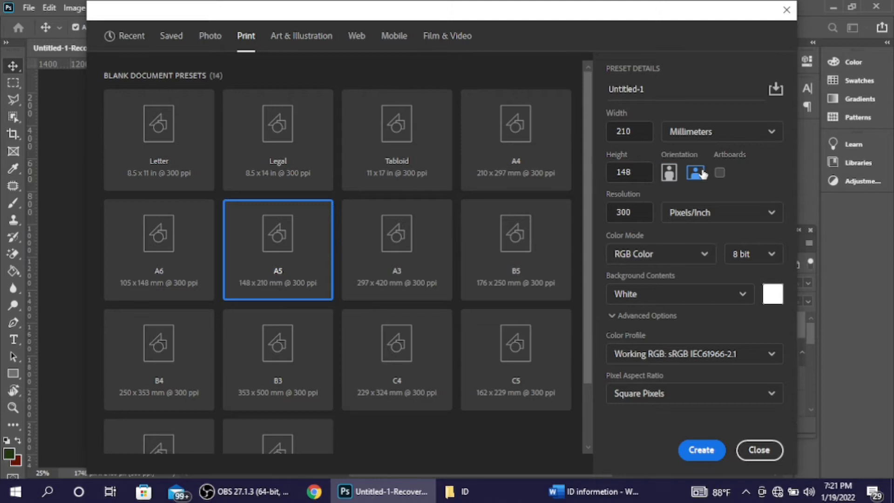
click(670, 172)
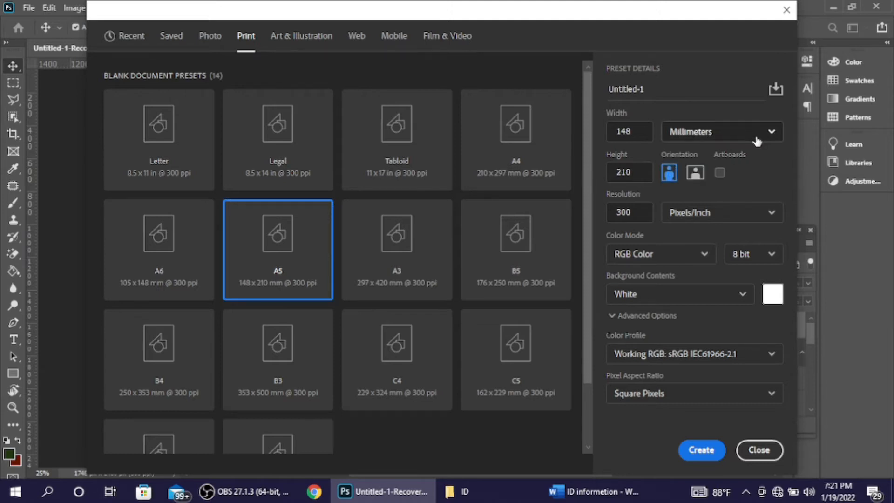
click(775, 128)
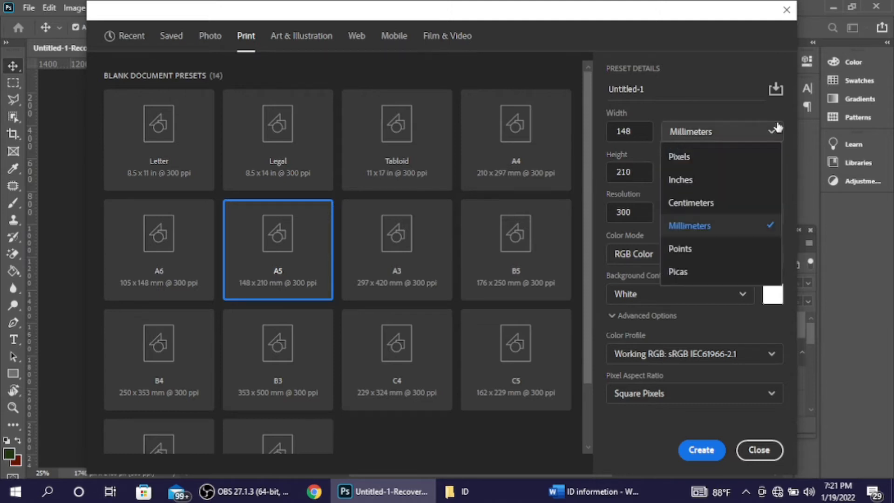
click(763, 231)
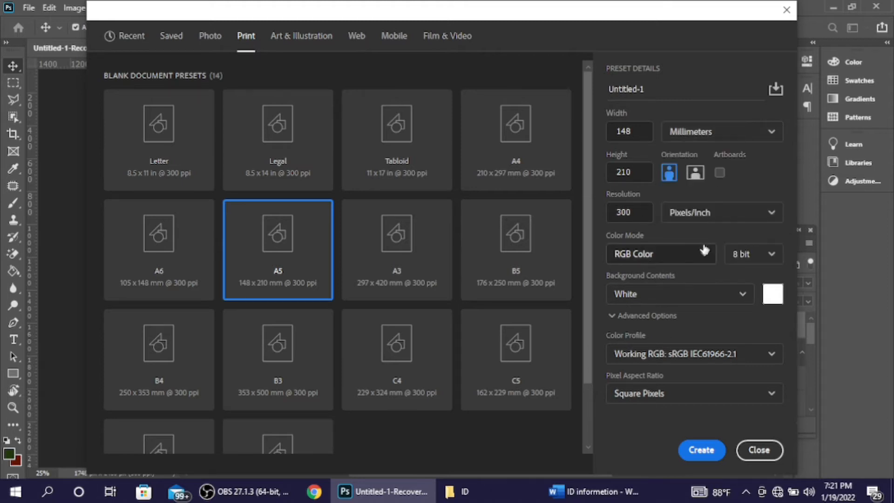
drag(645, 89, 606, 89)
text(ID)
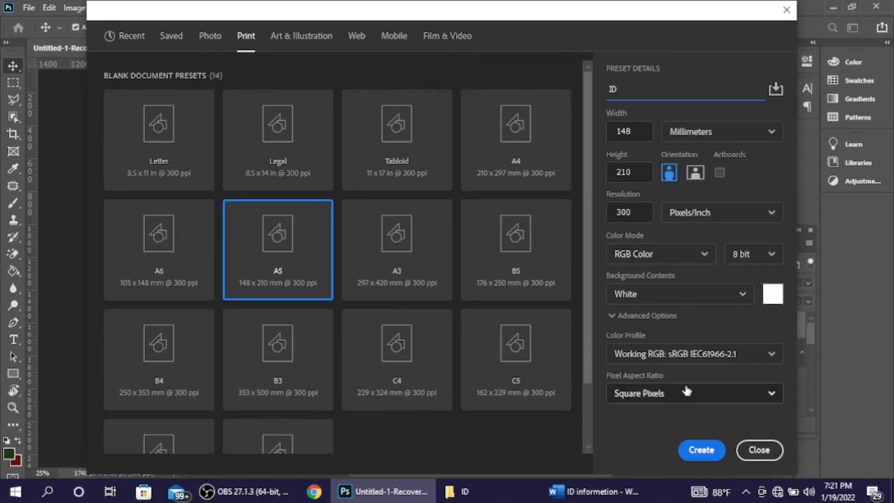
click(701, 451)
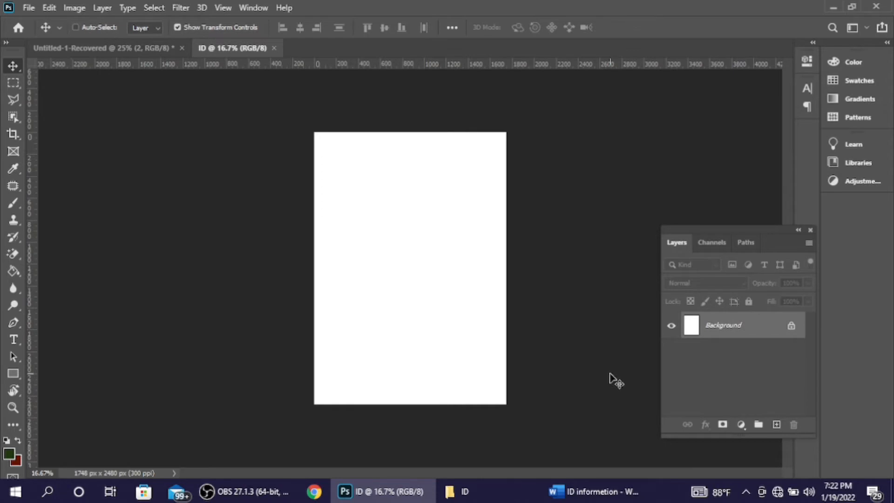
Step: Open the Face ID sample image from the Desktop > 1 > ID folder
key(ctrl+plus)
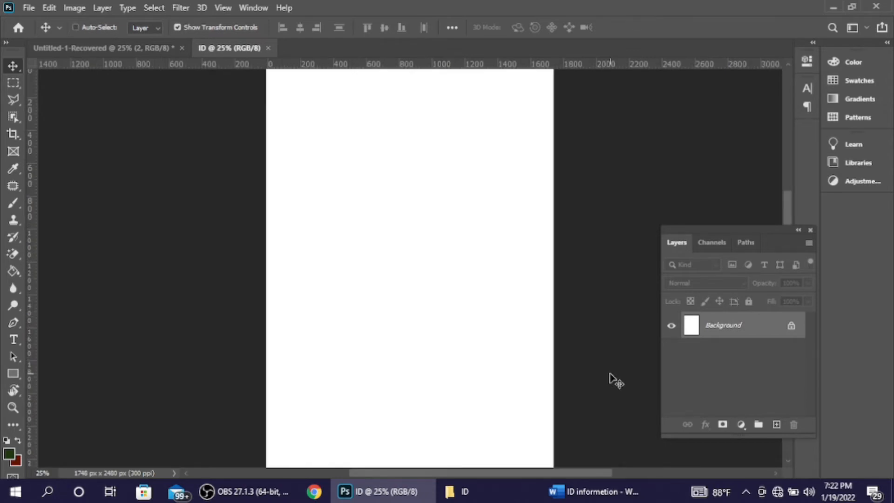
key(ctrl+minus)
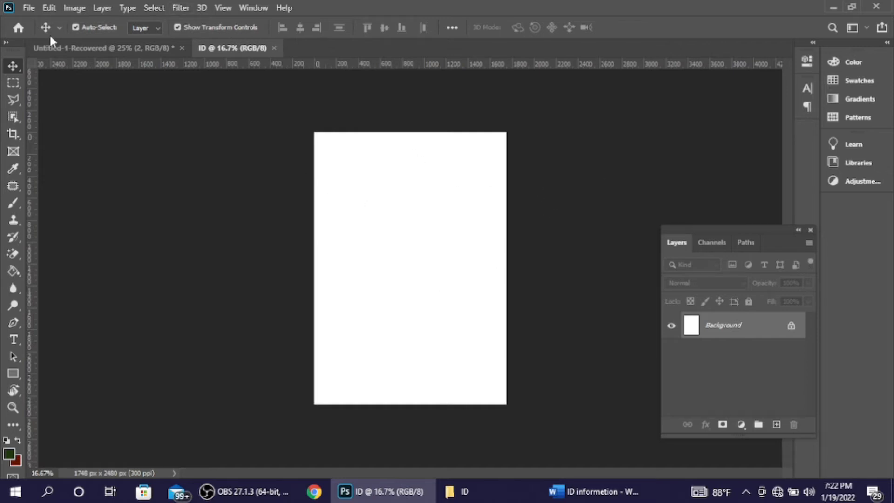
key(ctrl+o)
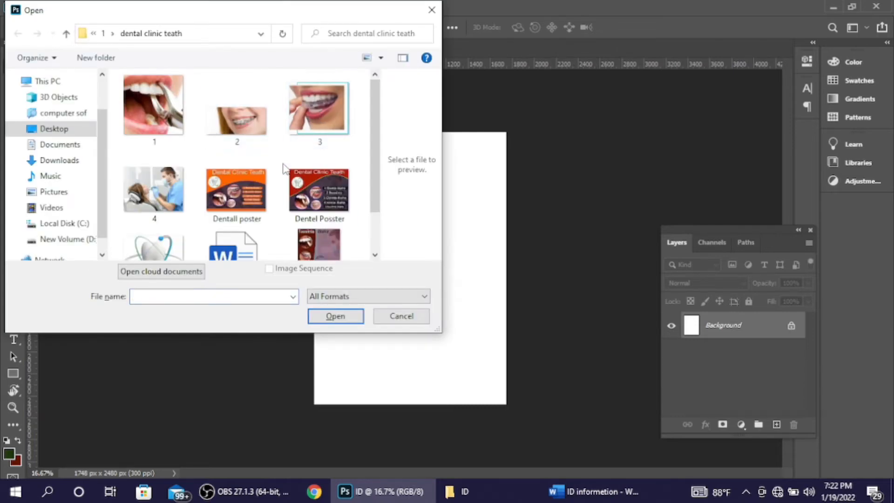
key(alt+Up)
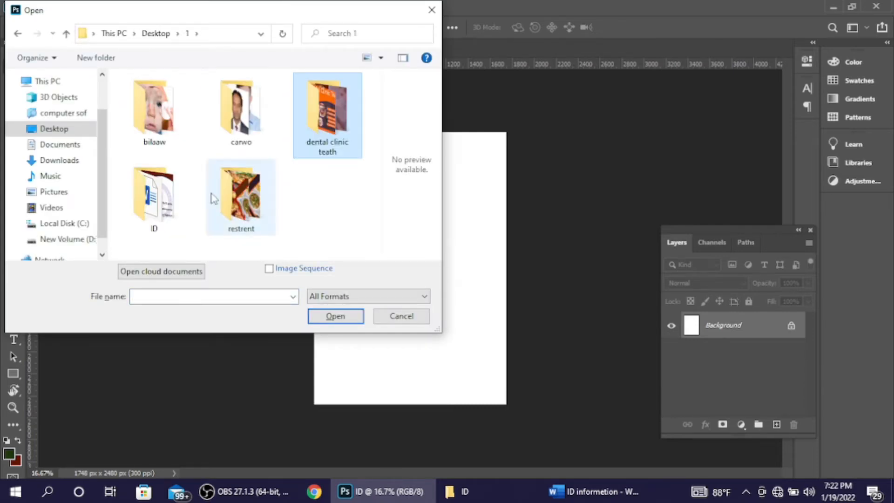
double_click(165, 204)
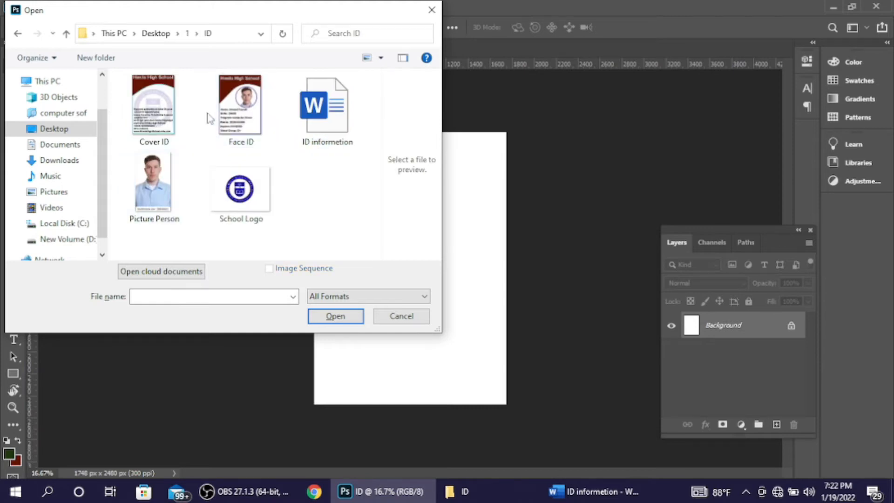
click(235, 119)
click(330, 317)
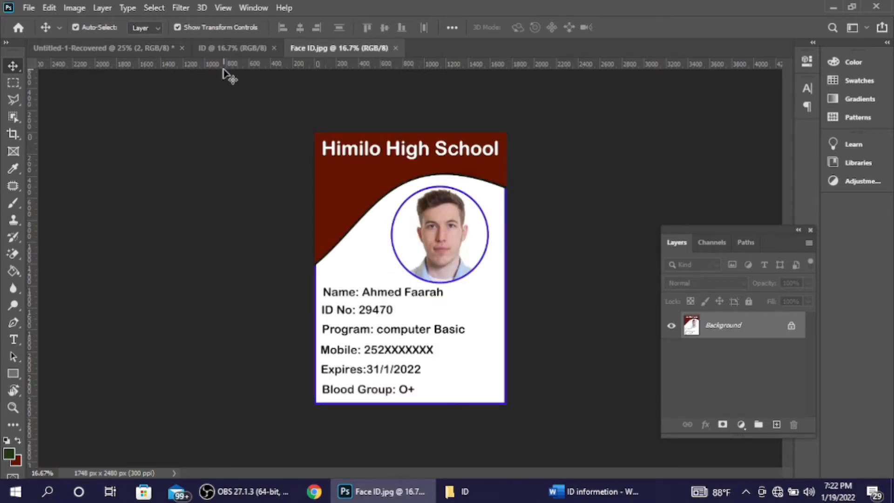
Step: Move the ID tab after Face ID.jpg and compare the two, ending on the blank ID document
click(230, 47)
drag(230, 48, 355, 53)
click(267, 49)
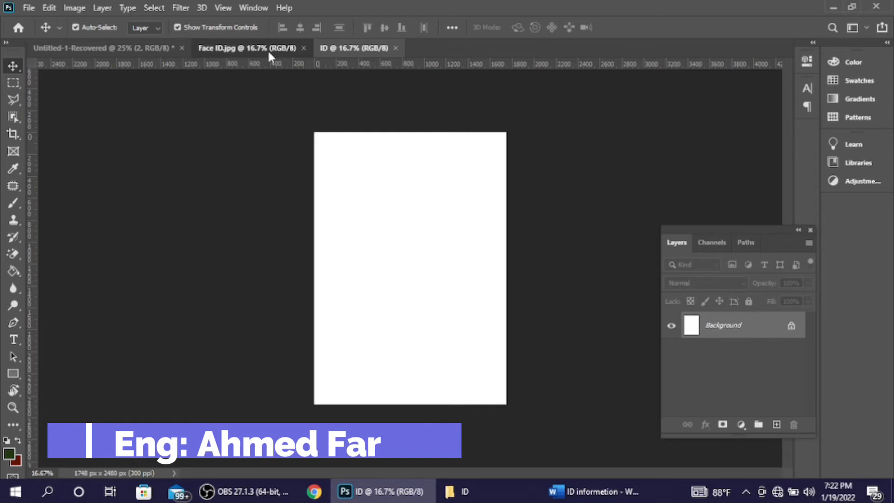
click(339, 51)
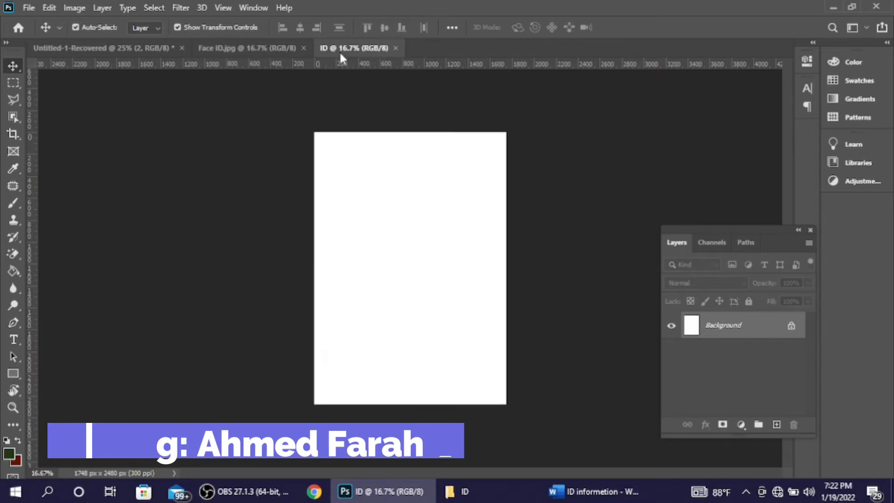
click(280, 48)
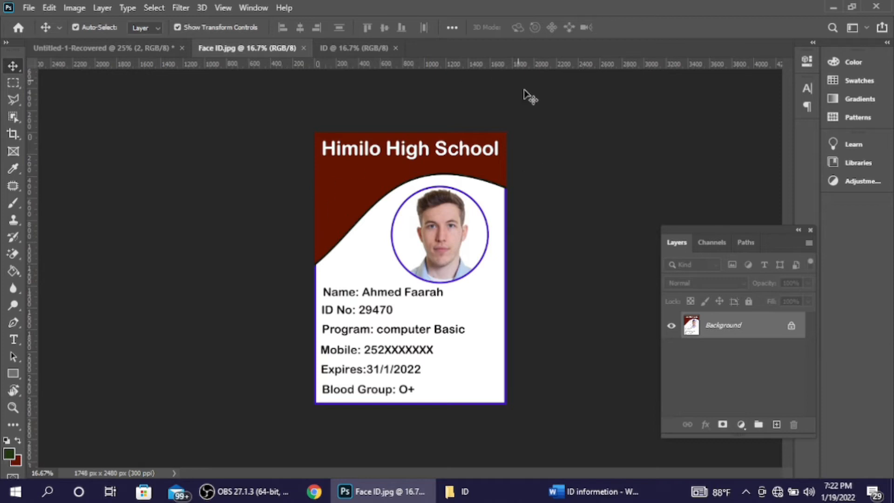
click(339, 48)
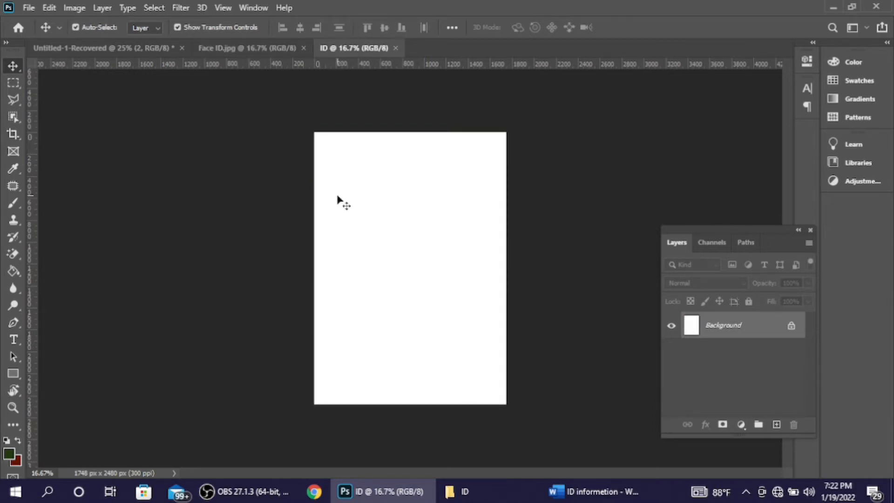
Step: Draw a 2174 × 798 px header rectangle with a 20 px stroke and a dark red fill
click(14, 374)
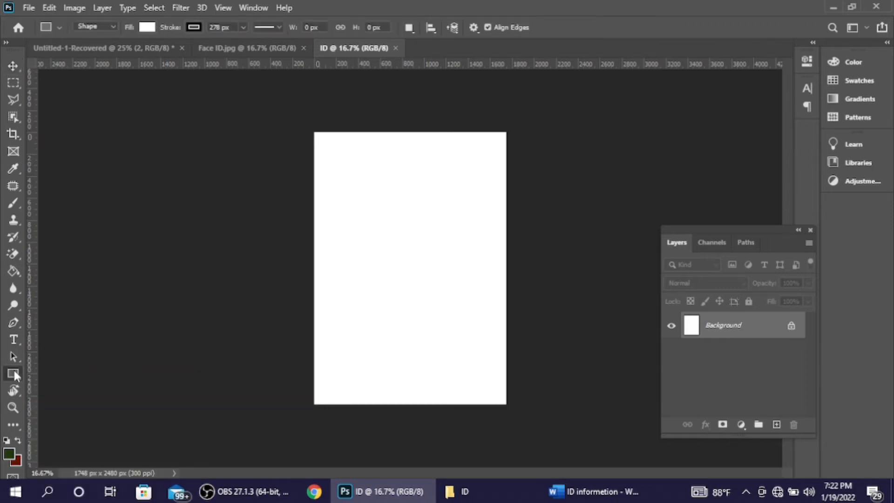
drag(276, 226, 519, 128)
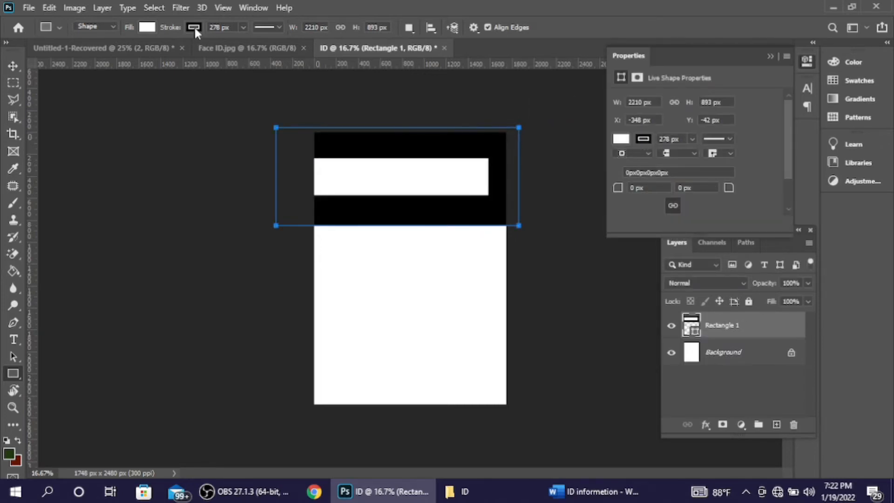
drag(172, 29, 2, 10)
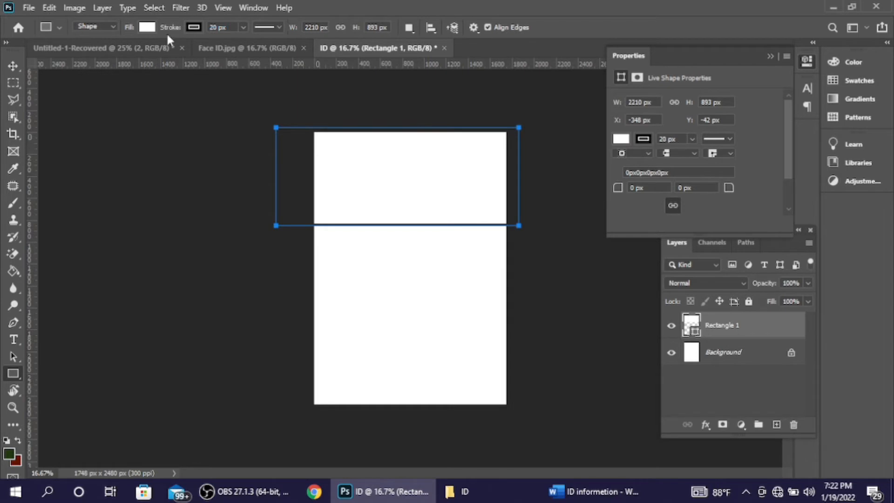
click(151, 30)
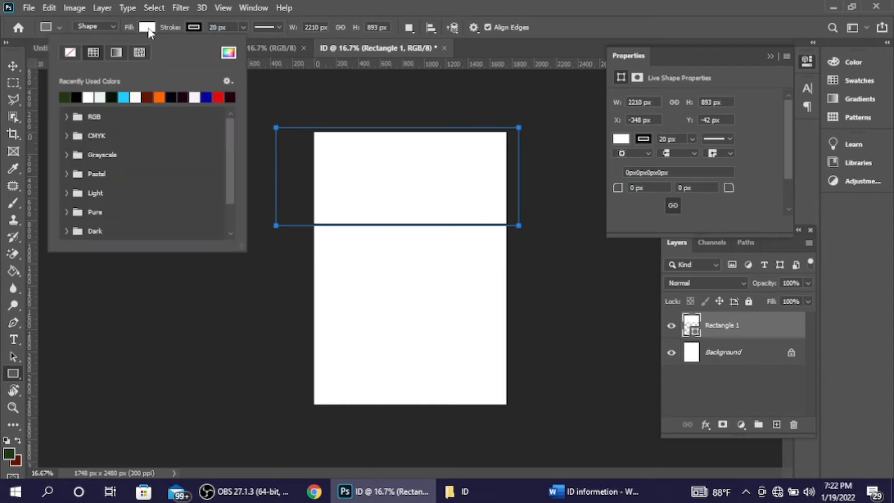
click(160, 97)
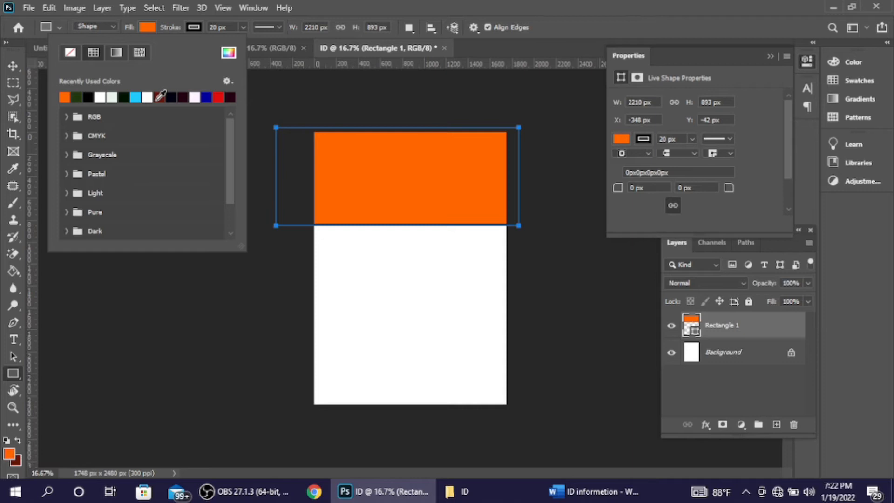
click(161, 97)
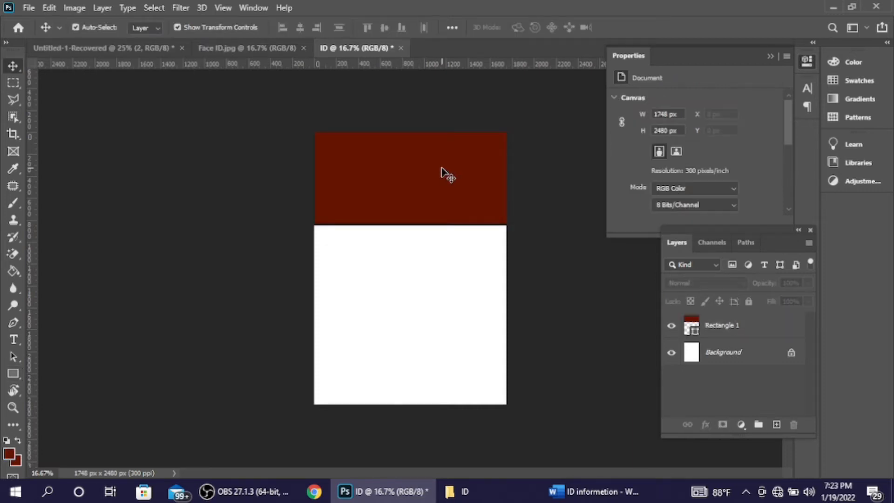
click(438, 209)
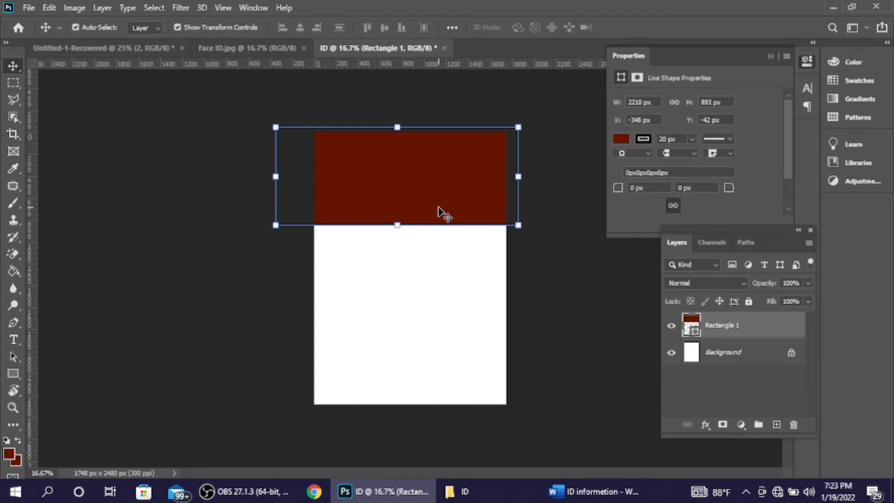
click(534, 267)
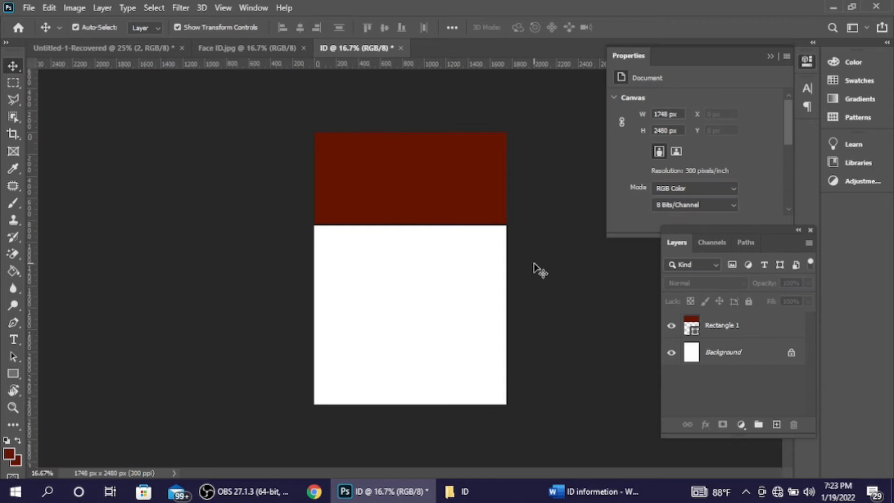
ctrl+click(435, 196)
Step: Warp the header's bottom edge upward into an arch and commit the warp
key(ctrl+t)
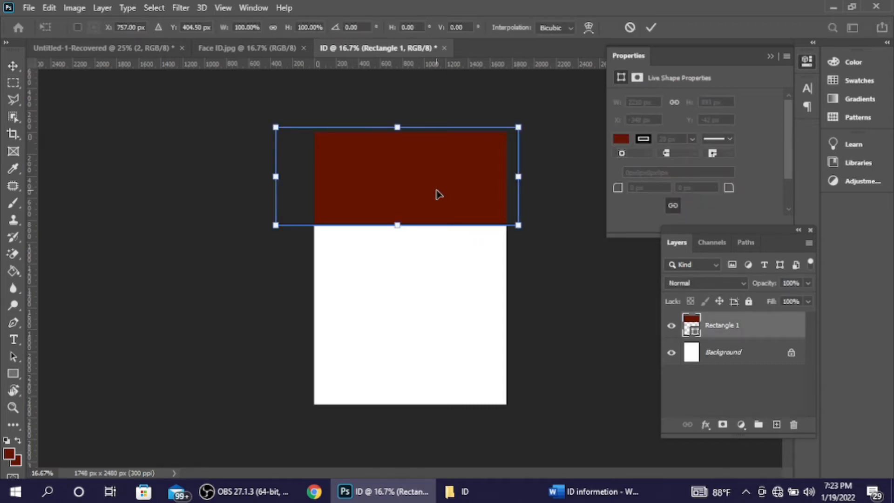
right_click(423, 179)
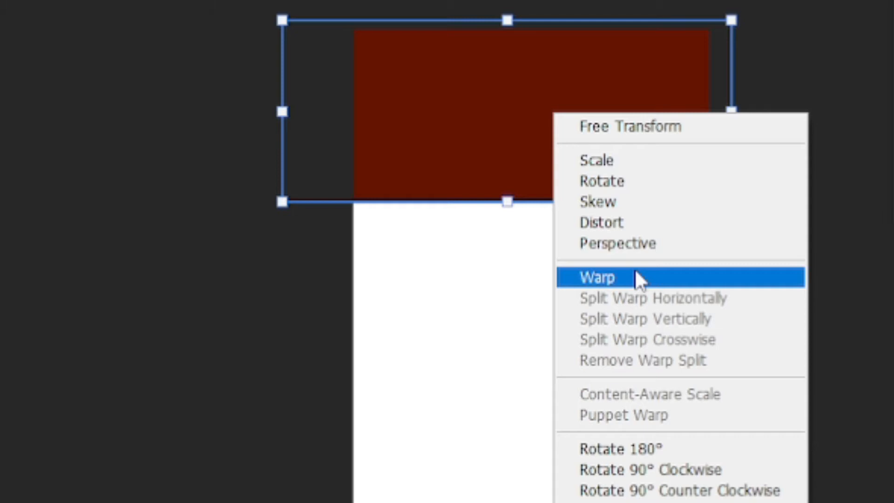
click(636, 272)
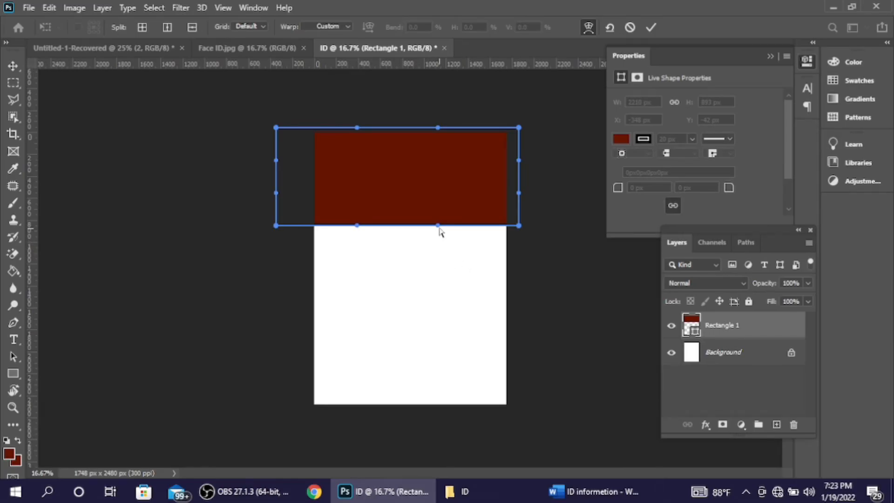
drag(436, 226, 404, 121)
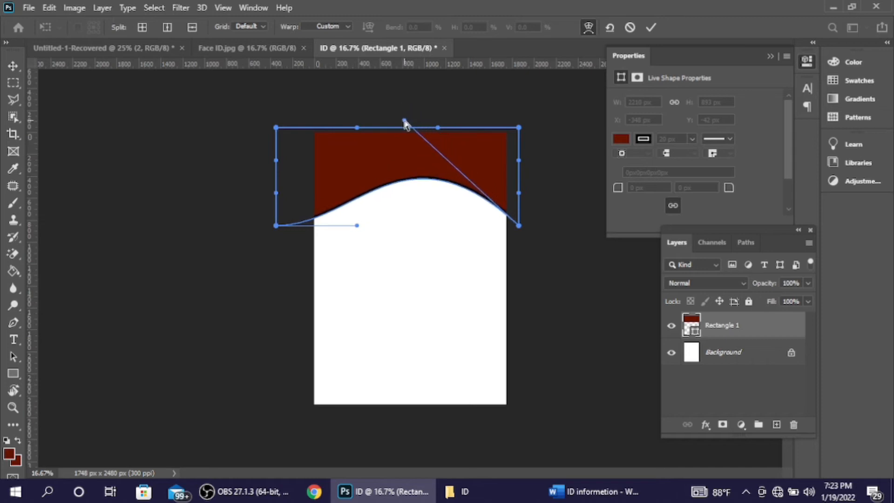
drag(277, 226, 282, 245)
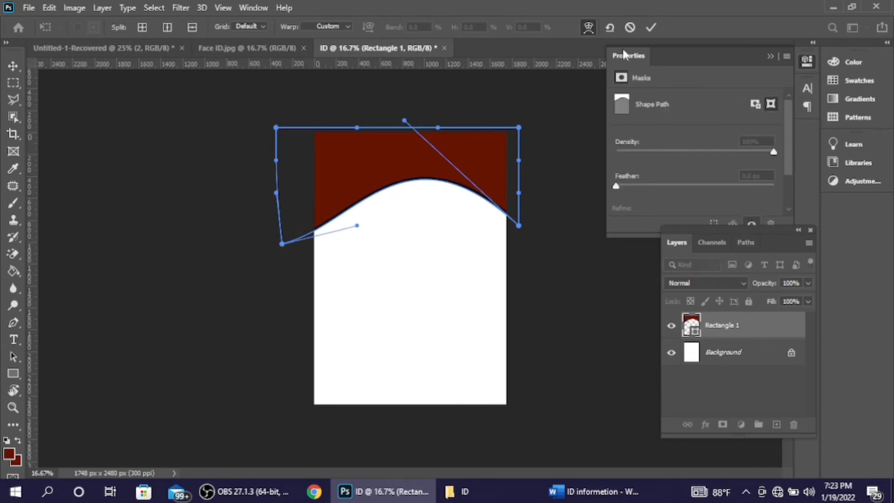
click(649, 27)
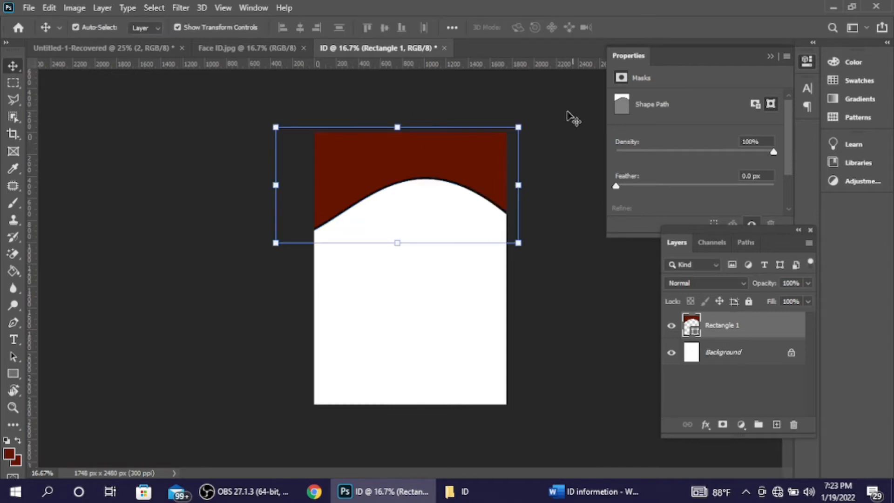
Step: Move the warped header slightly down and stretch it taller toward the card top
click(557, 153)
click(454, 168)
drag(454, 167, 453, 181)
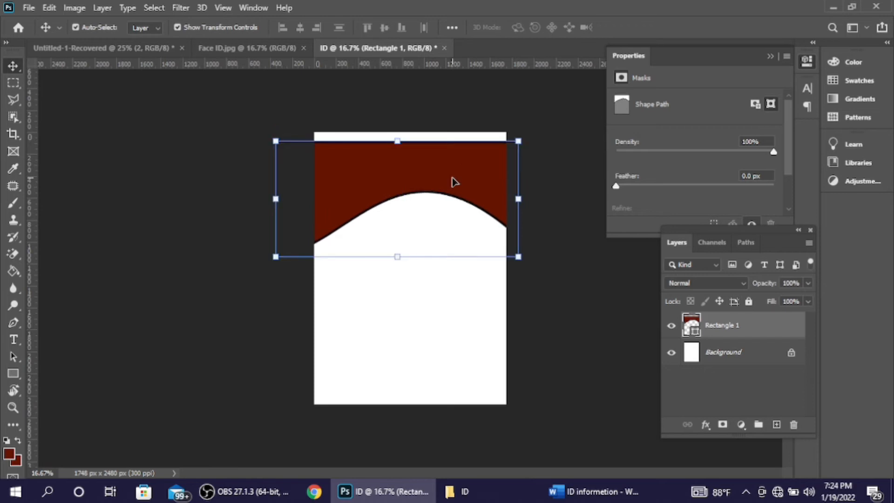
drag(397, 140, 399, 129)
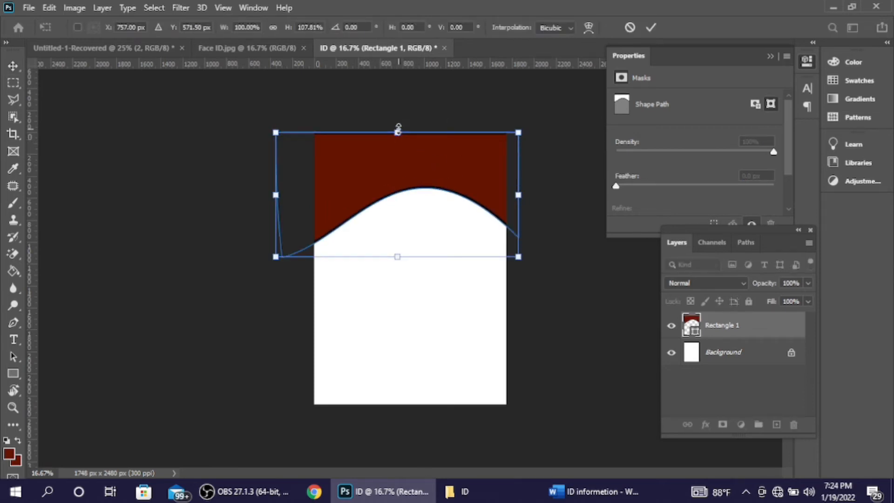
click(653, 27)
key(shift+Up)
key(shift+Up)
key(shift+Up)
key(shift+Up)
key(shift+Up)
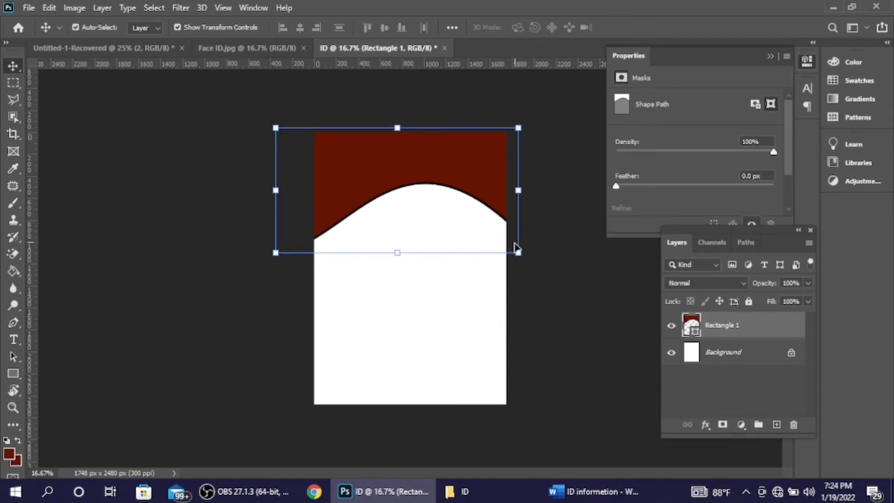
click(549, 274)
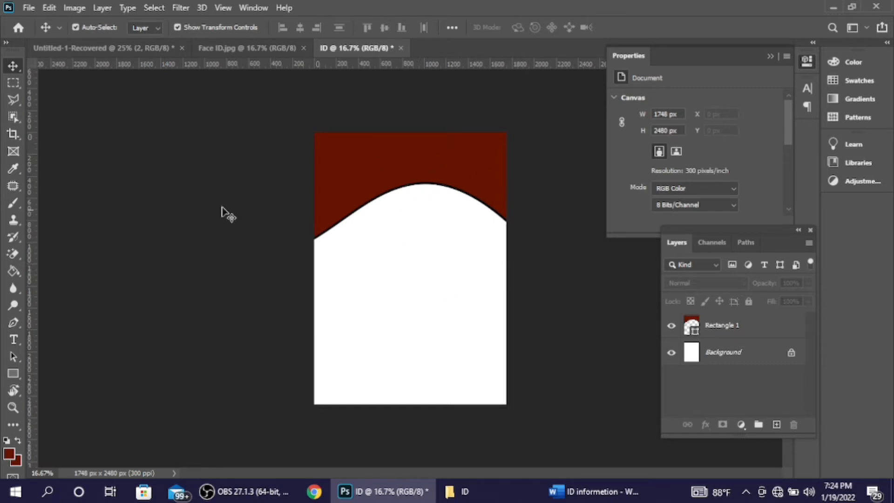
Step: Draw a small ellipse in the white area below the header
click(14, 373)
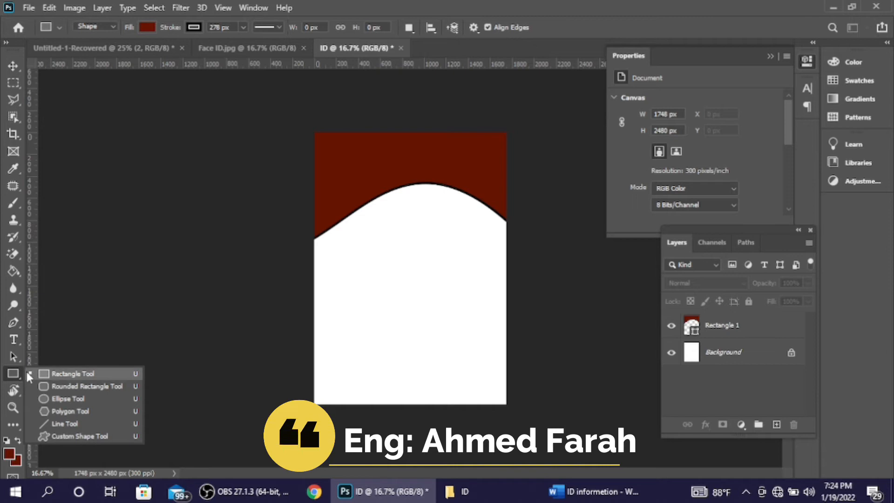
click(95, 397)
drag(396, 260, 425, 286)
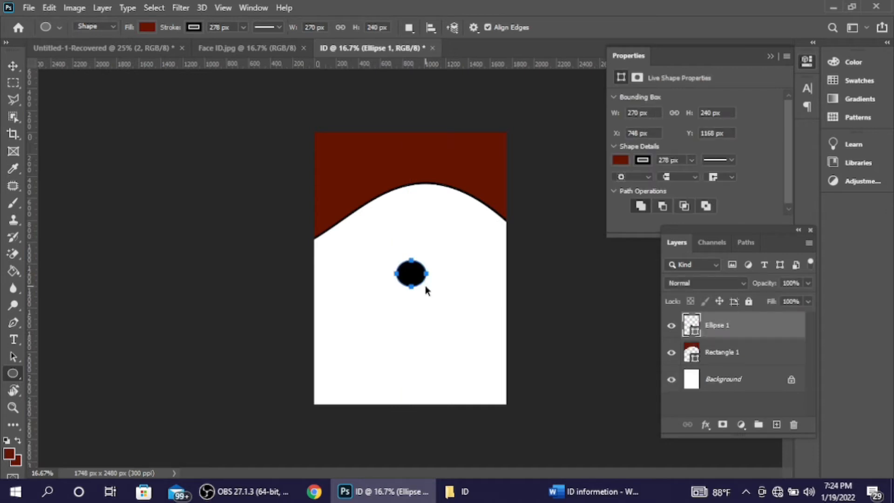
Step: Enlarge the ellipse, thin its border to 5 px, and reshape it into a circle under the header curve
key(ctrl+t)
drag(425, 286, 454, 311)
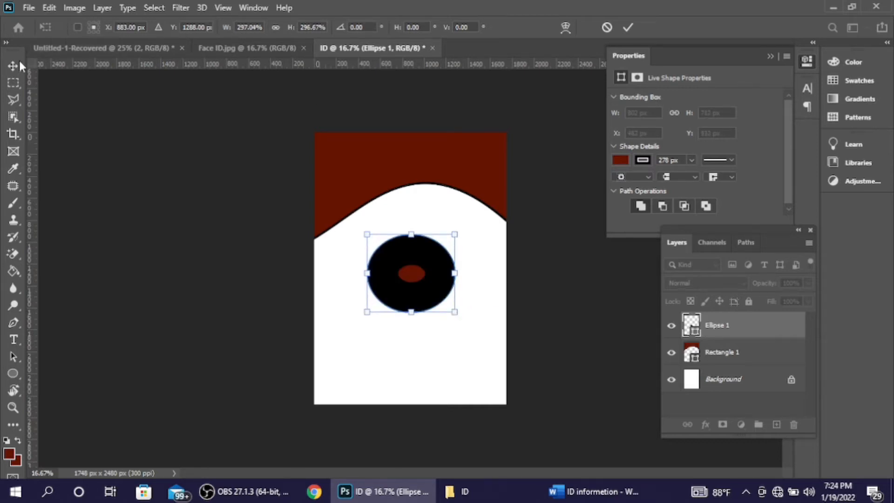
click(13, 373)
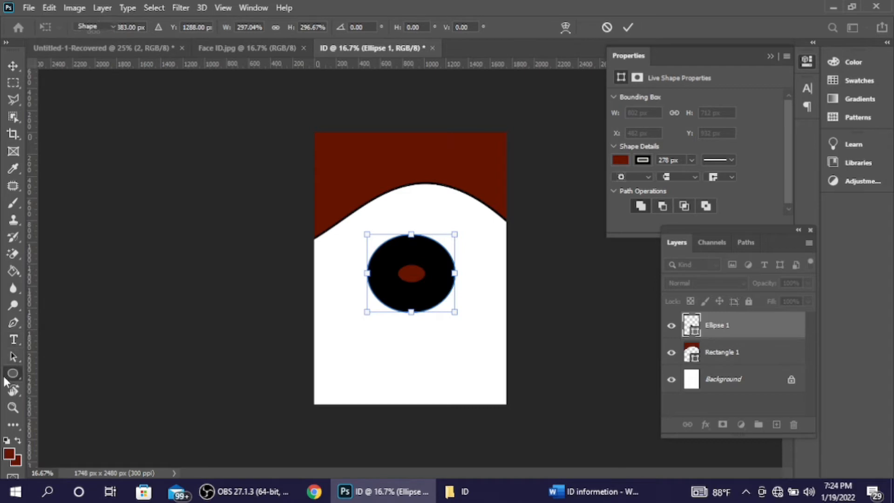
drag(180, 31, 3, 5)
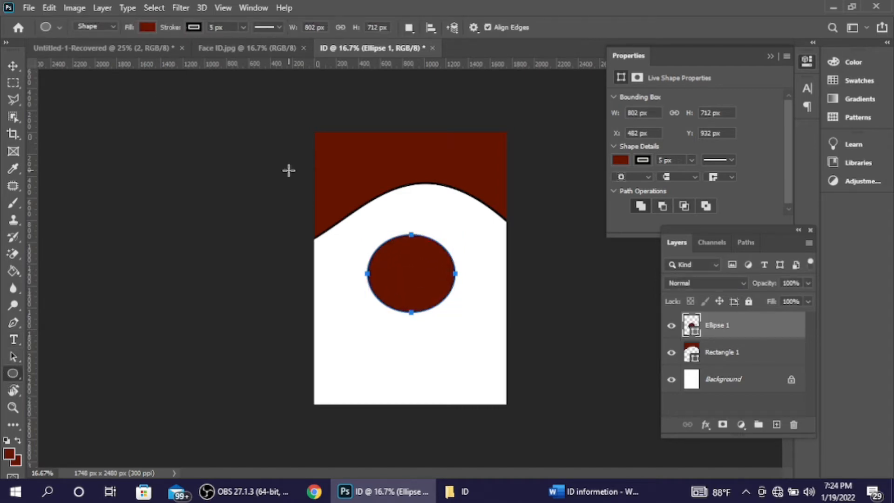
click(13, 66)
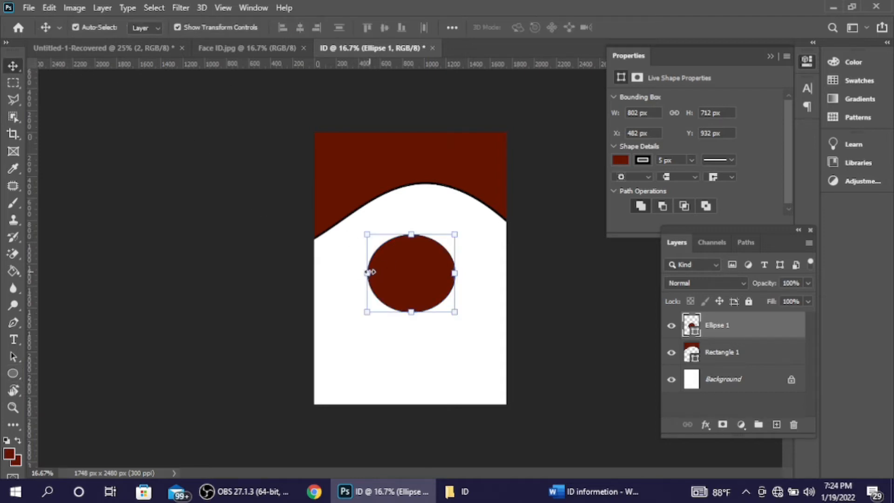
drag(367, 273, 373, 273)
drag(424, 293, 440, 259)
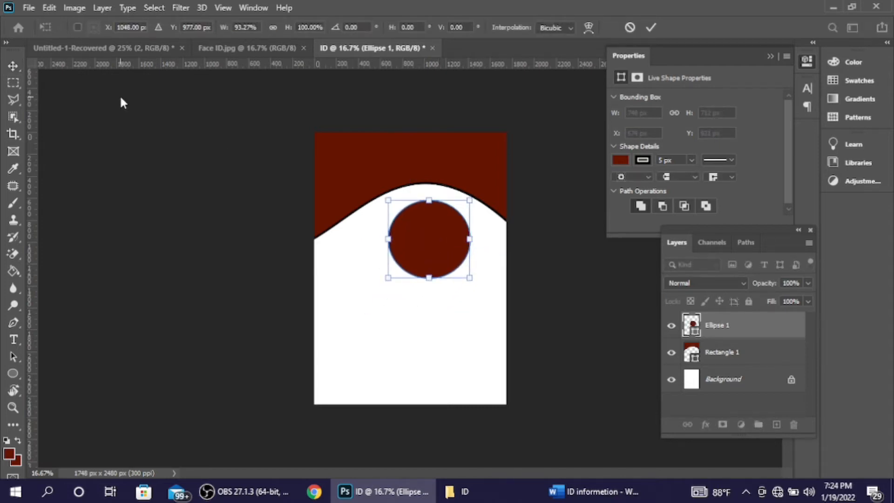
click(17, 378)
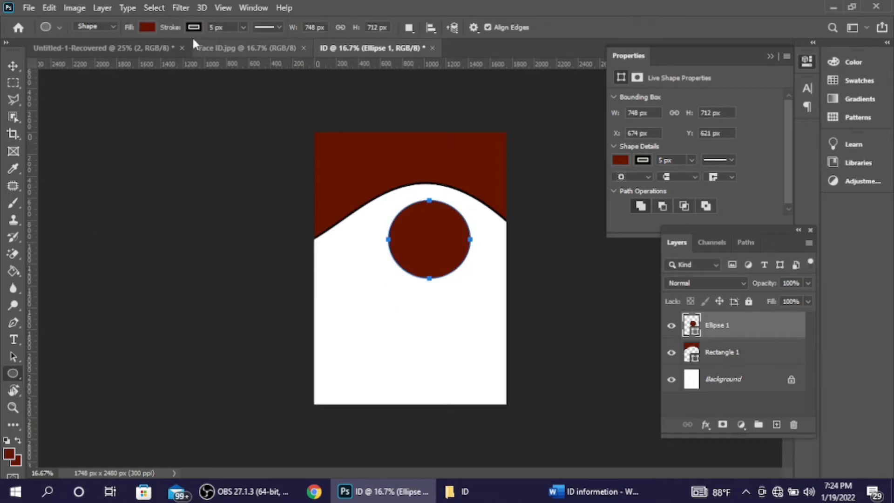
Step: Fill the circle dark blue and enlarge it to about 983 × 936 px, centred in the arch
click(145, 28)
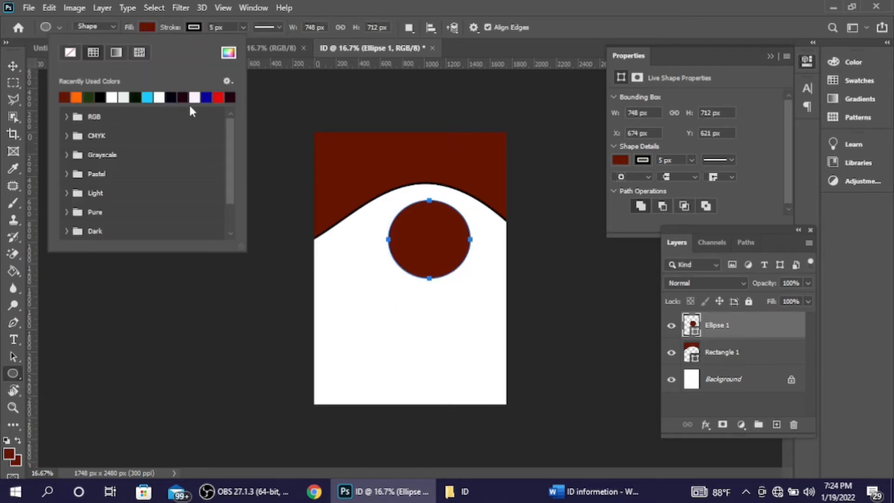
click(207, 97)
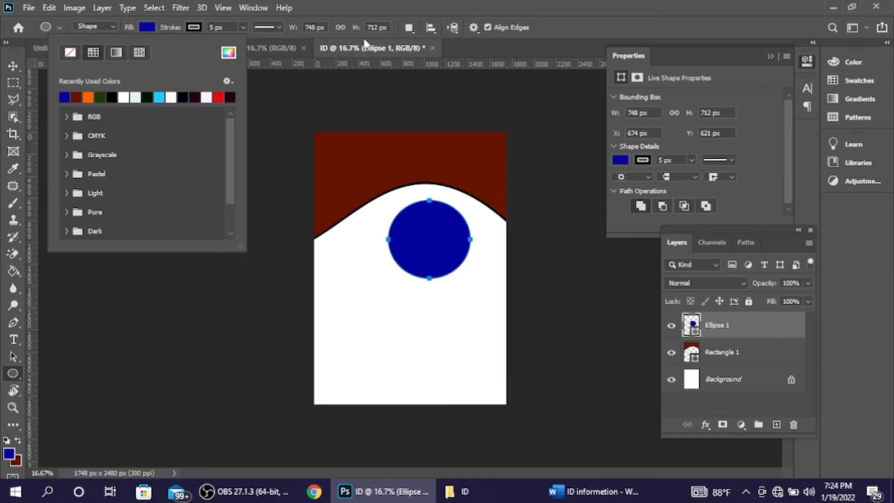
click(10, 63)
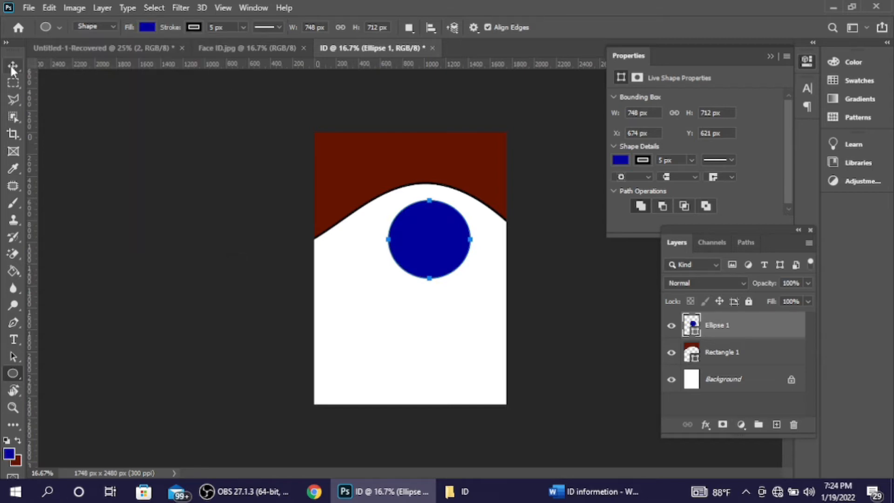
click(11, 64)
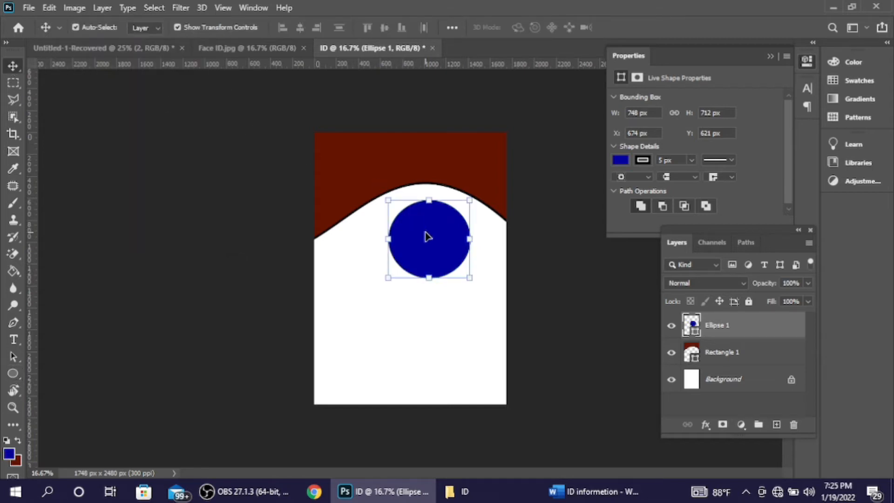
drag(472, 278, 485, 289)
drag(450, 241, 450, 246)
click(651, 28)
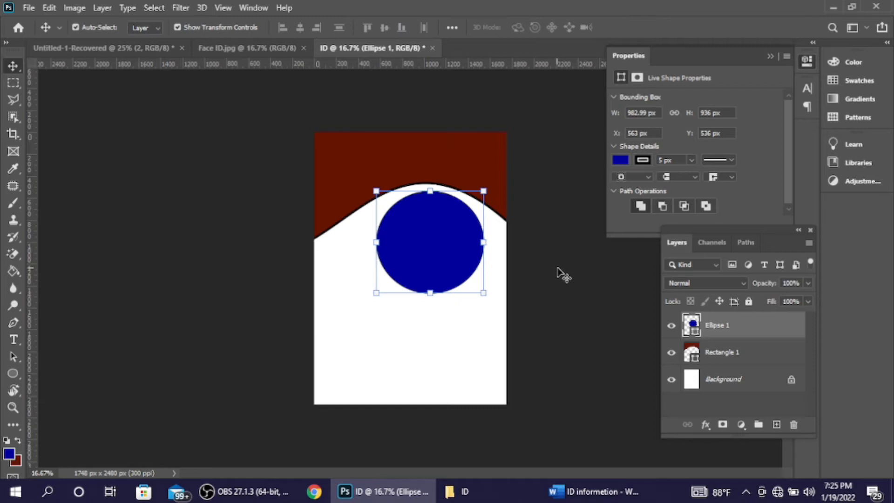
click(445, 268)
click(539, 309)
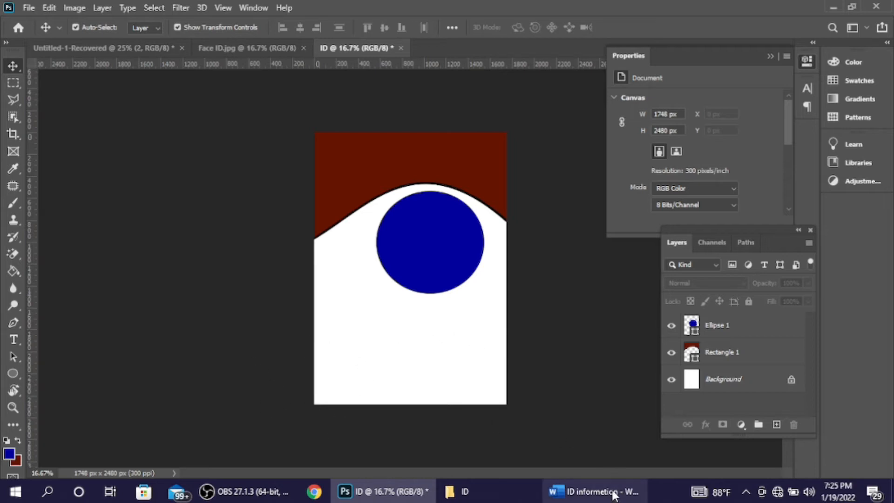
Step: Copy the 'Name:' label from the top of the Word document and return to Photoshop
click(613, 493)
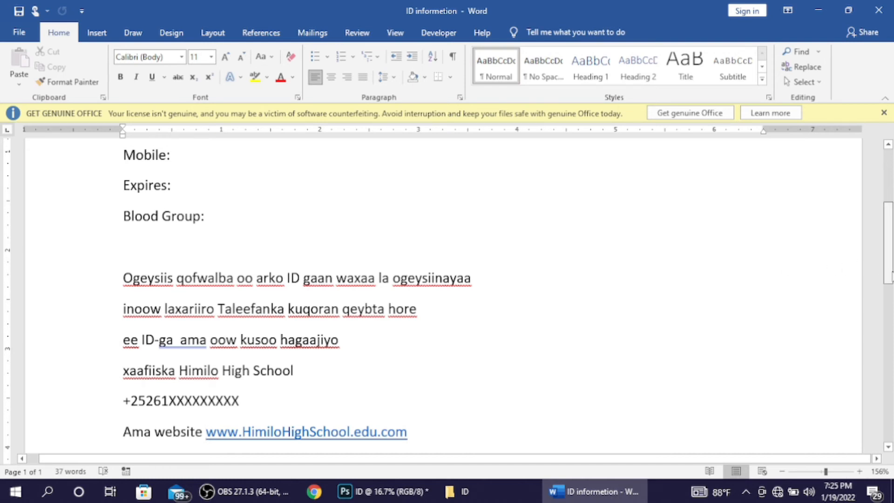
scroll(866, 210, up, 3)
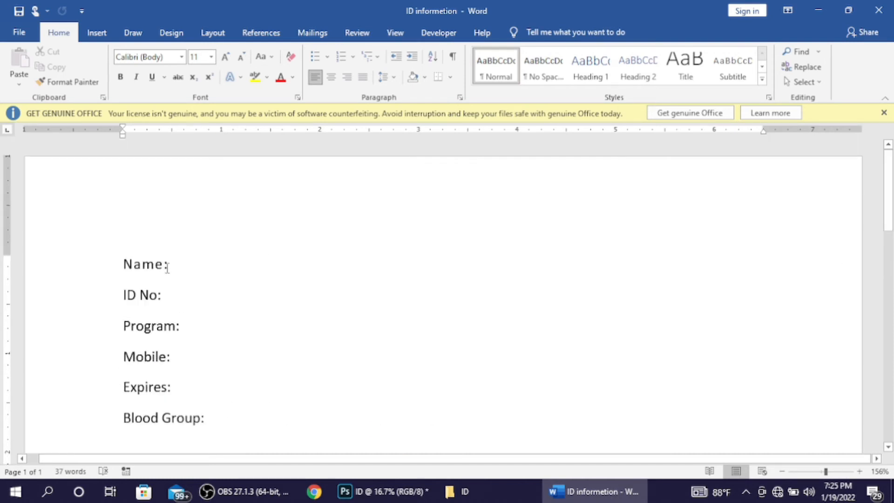
drag(170, 268, 88, 270)
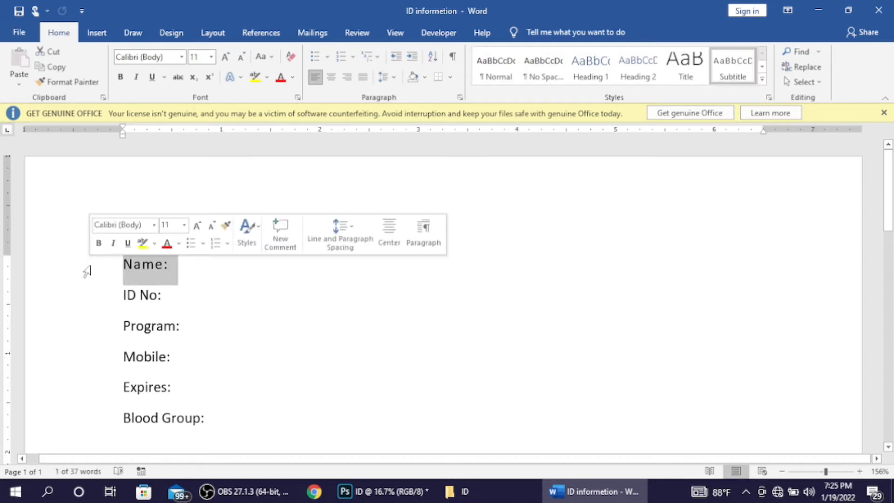
key(ctrl+c)
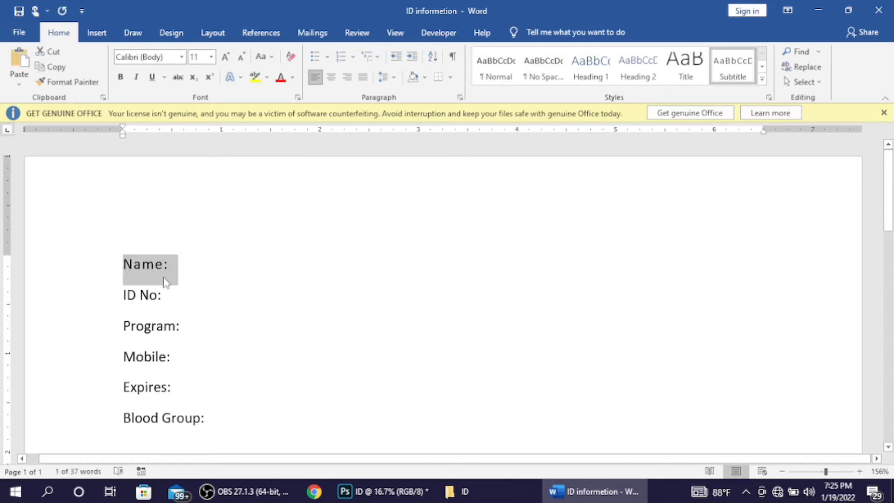
drag(583, 491, 505, 489)
click(382, 492)
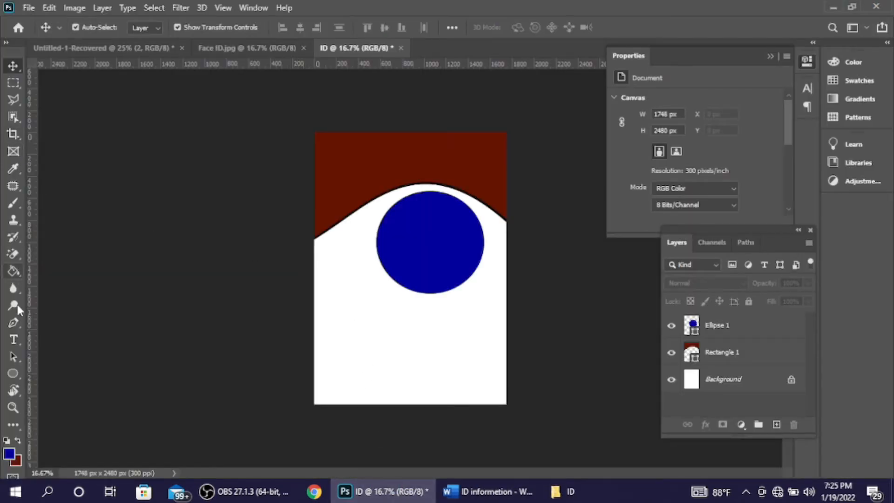
Step: Add a 'Name:' text line below the blue circle
click(18, 333)
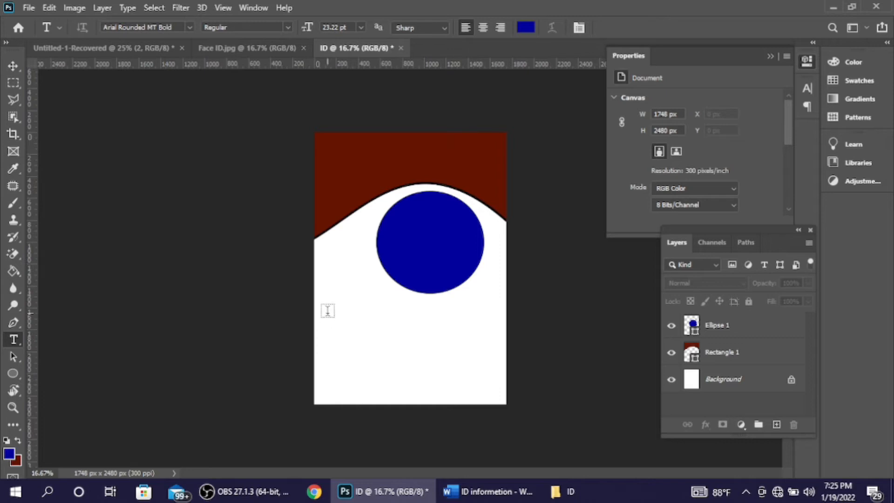
click(325, 300)
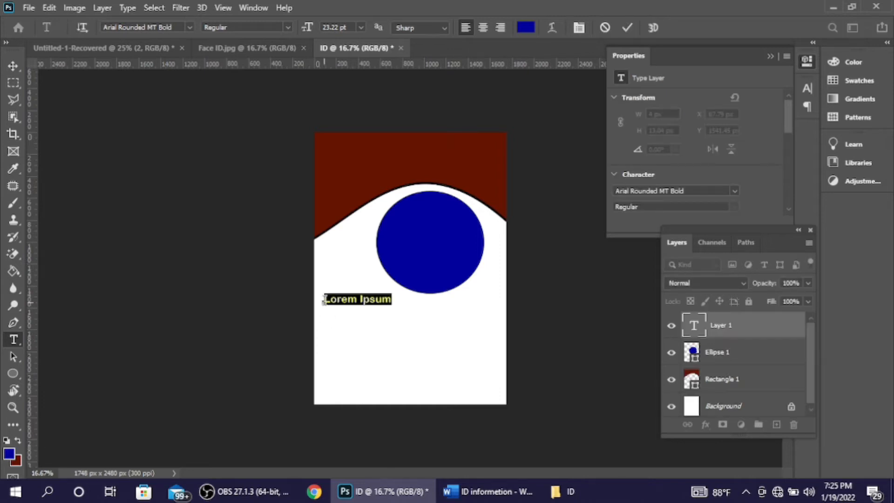
text(Name:)
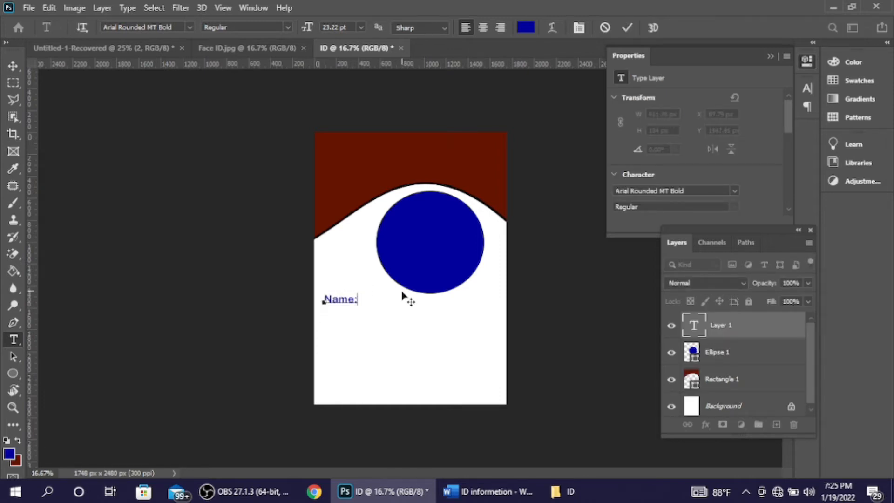
click(628, 28)
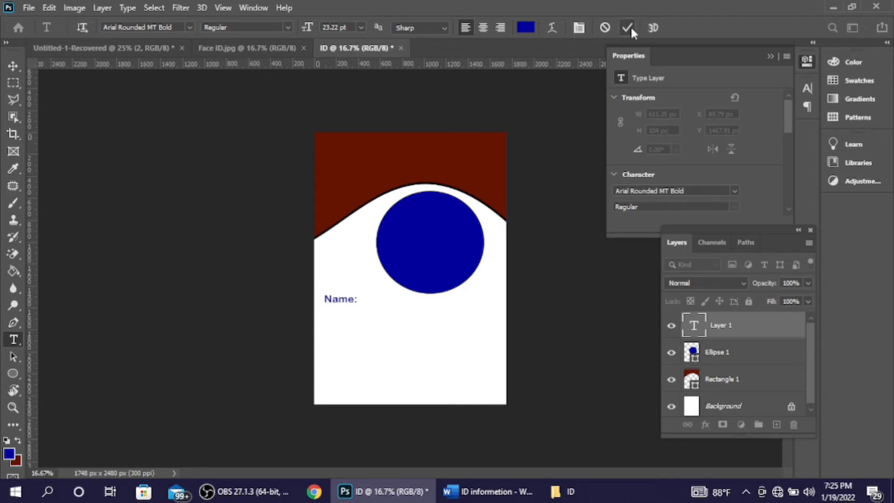
Step: Copy 'ID No:' from Word and paste it as a text line below Name:
click(473, 490)
drag(164, 299, 116, 297)
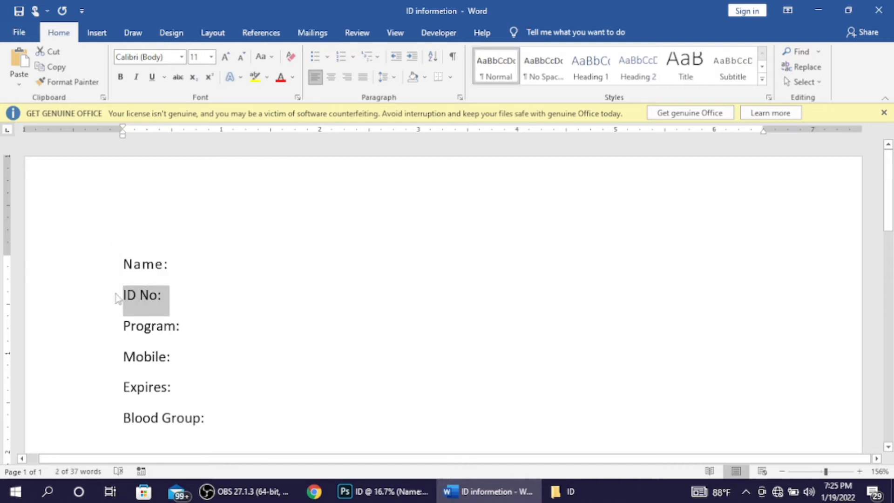
click(383, 491)
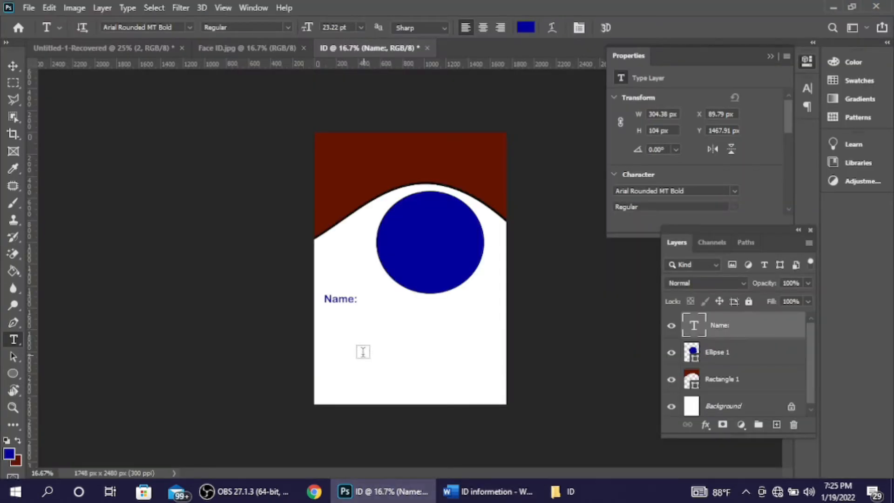
click(332, 320)
key(ctrl+v)
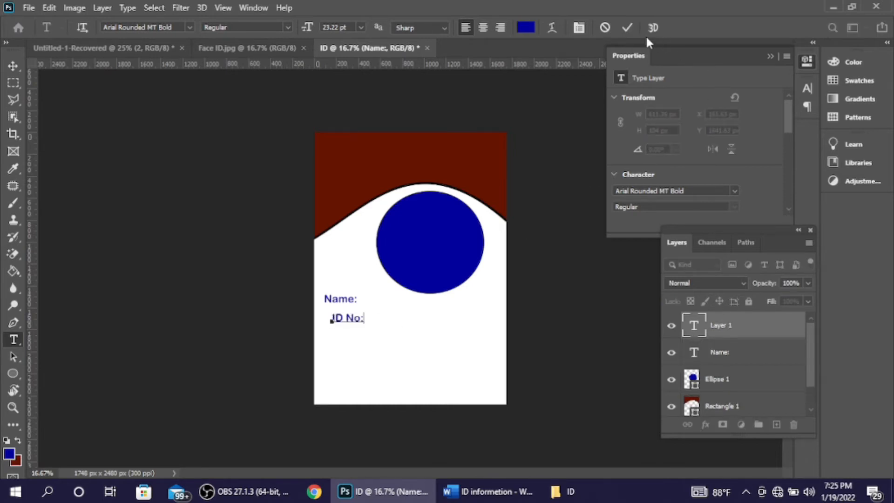
click(627, 28)
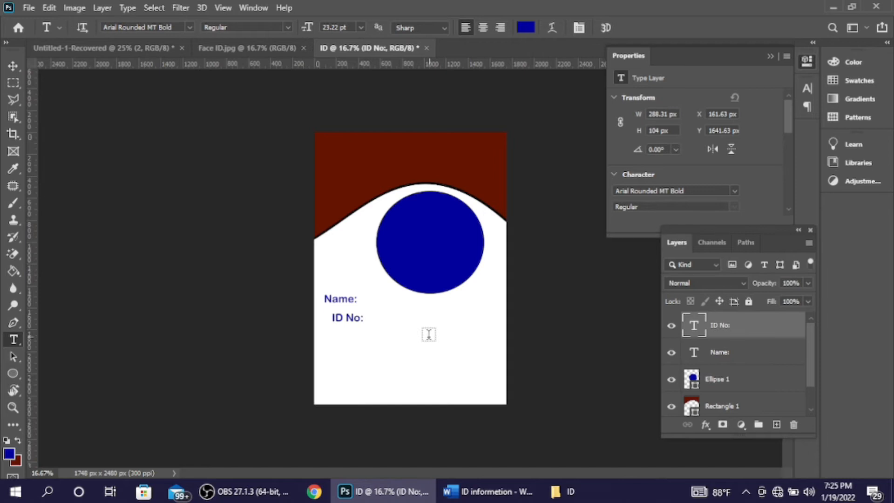
Step: Copy 'Program:' from Word and paste it as a text line below ID No:
click(488, 491)
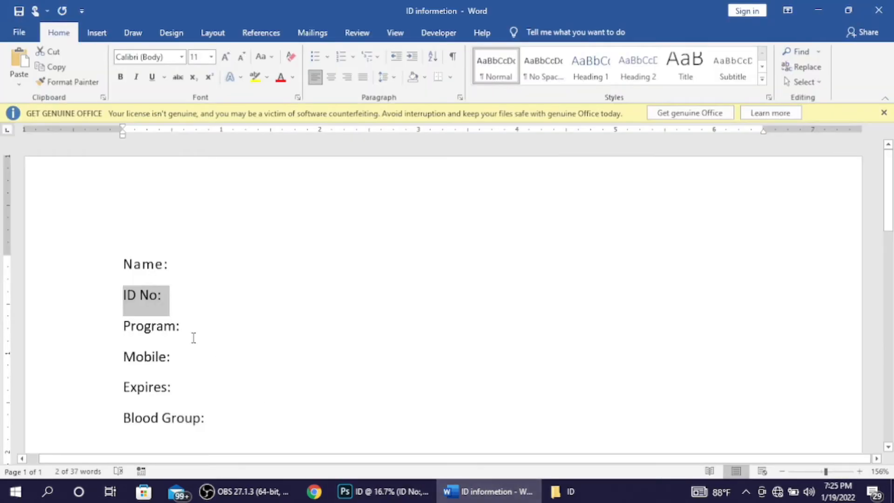
drag(189, 334, 100, 324)
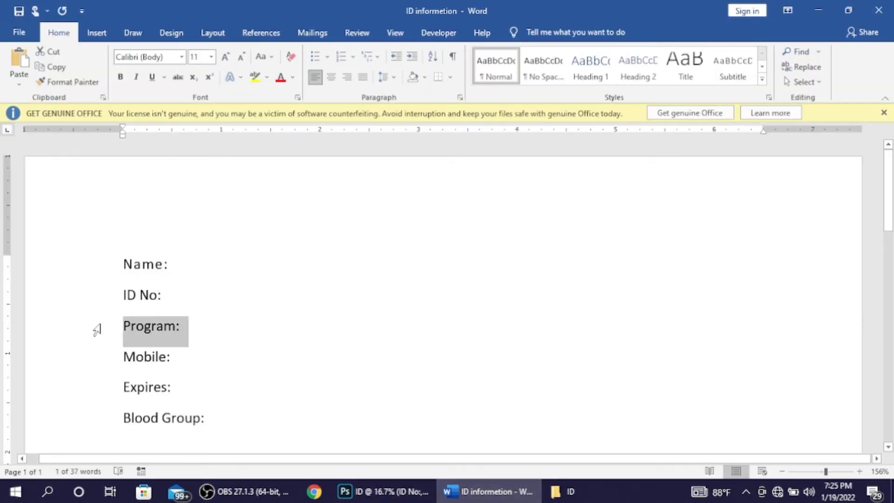
click(354, 491)
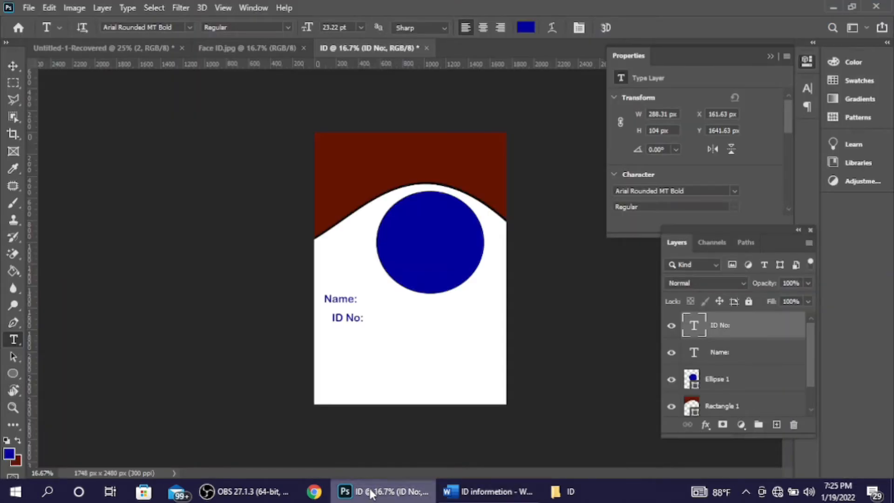
click(351, 335)
key(ctrl+v)
click(628, 28)
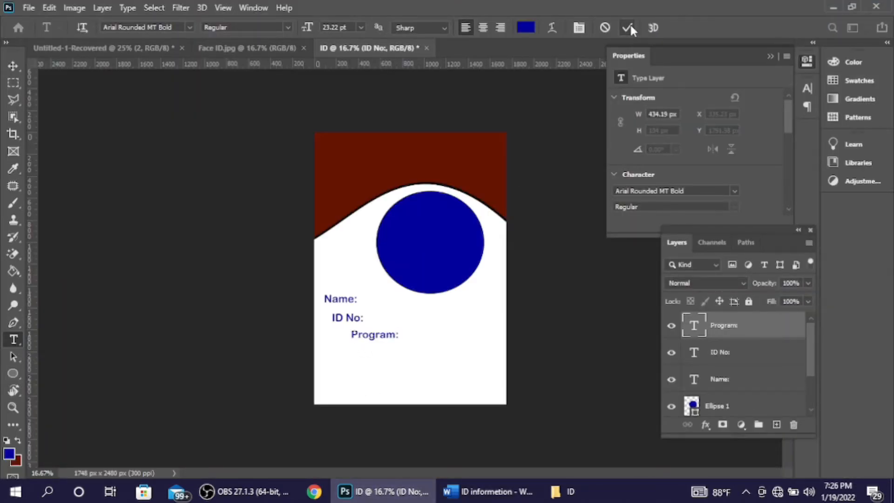
Step: Copy 'Mobile:' from Word and paste it as a text line below Program:
click(498, 490)
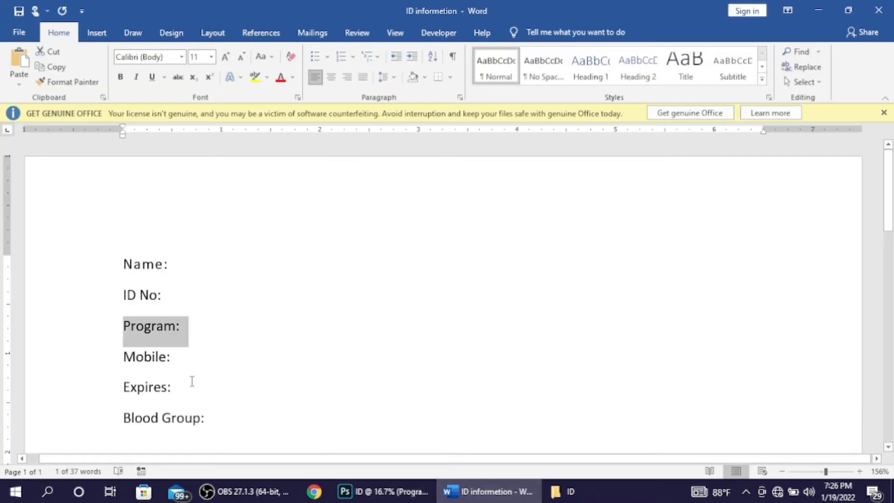
click(105, 365)
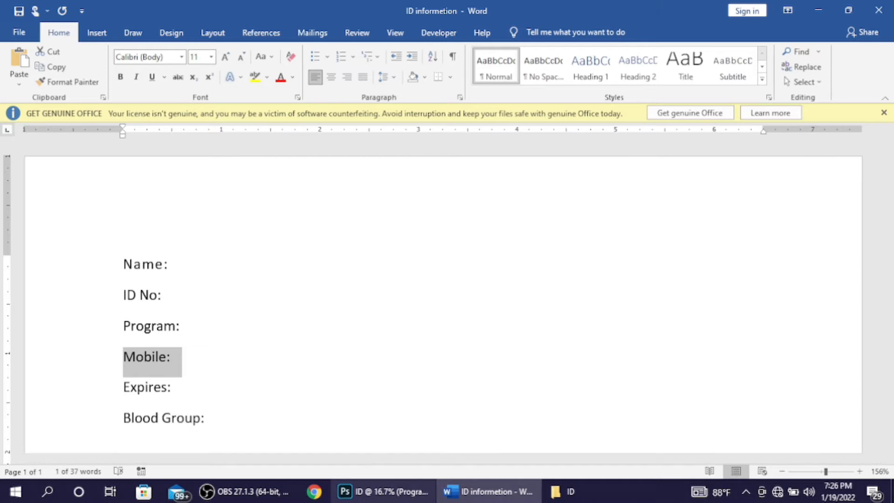
click(380, 492)
click(380, 352)
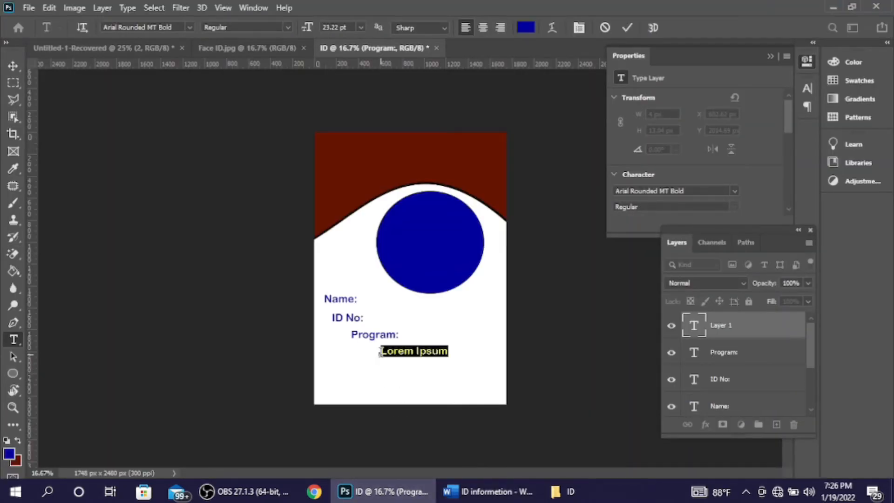
key(ctrl+v)
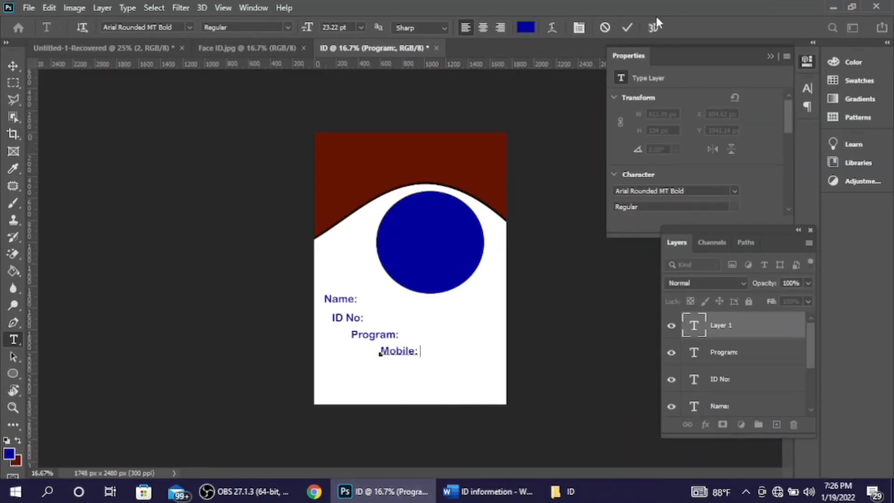
click(627, 28)
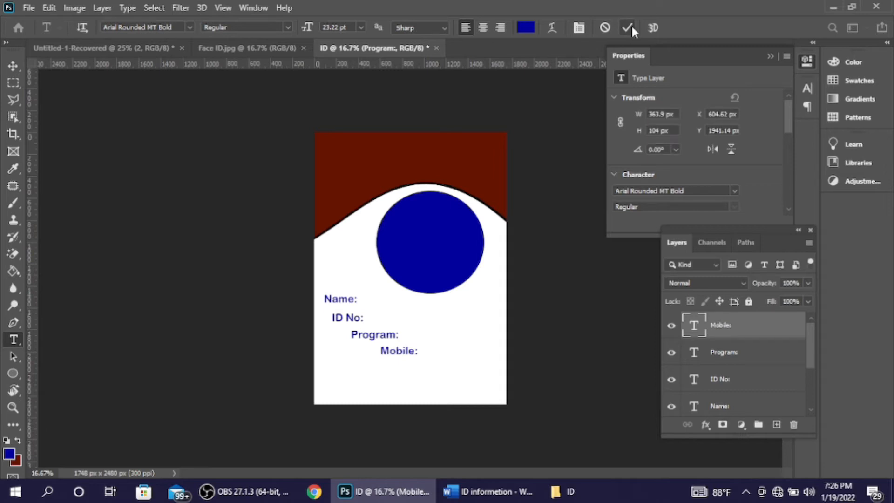
Step: Copy 'Expires:' from Word and paste it as a text line below Mobile:
click(505, 485)
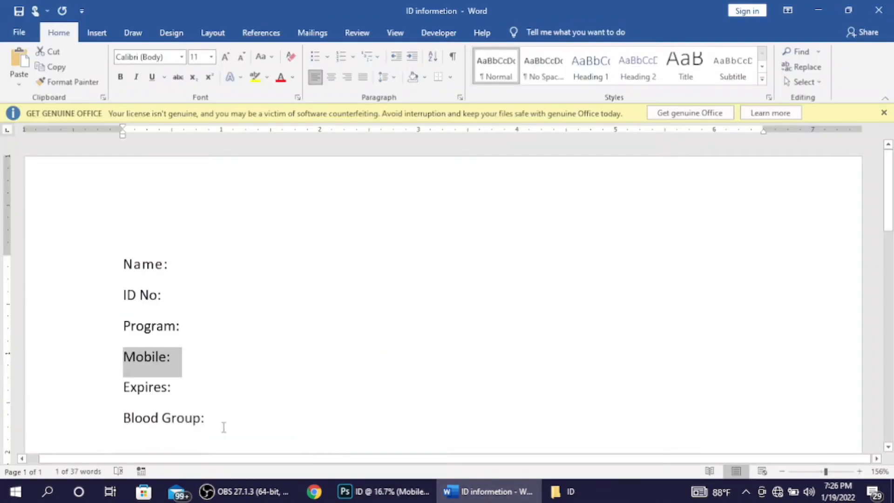
click(93, 386)
key(ctrl+c)
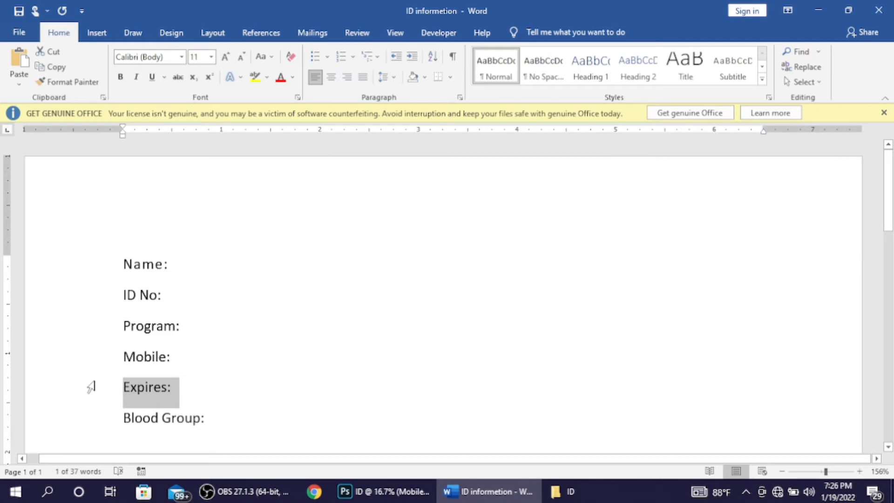
click(372, 489)
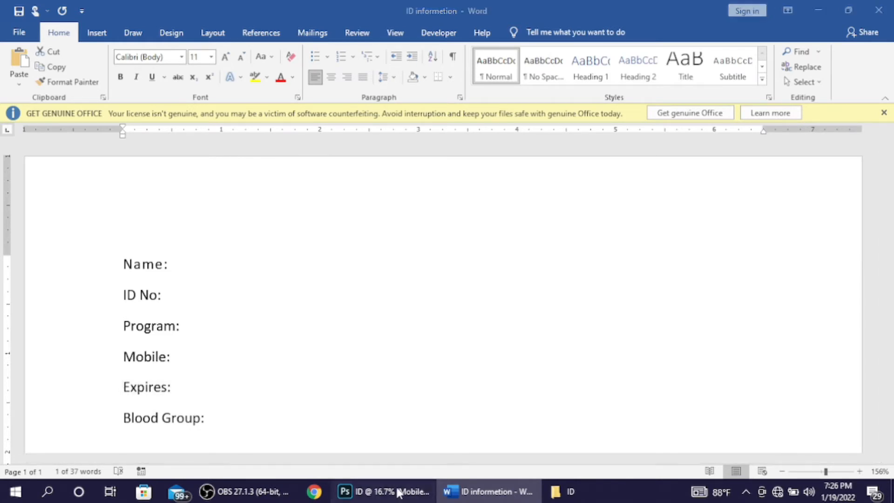
click(399, 371)
key(ctrl+v)
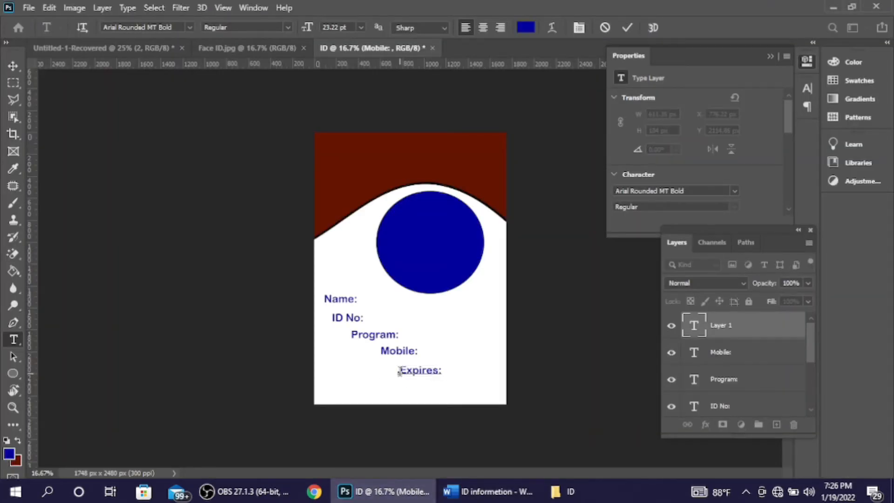
click(628, 29)
Step: Copy 'Blood Group:' from Word and paste it as a text line below Expires:
click(476, 491)
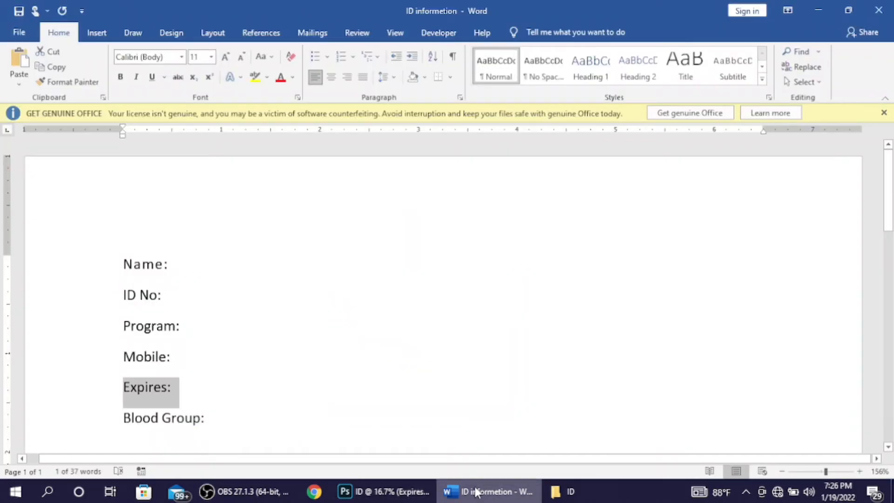
drag(223, 432, 99, 422)
key(ctrl+c)
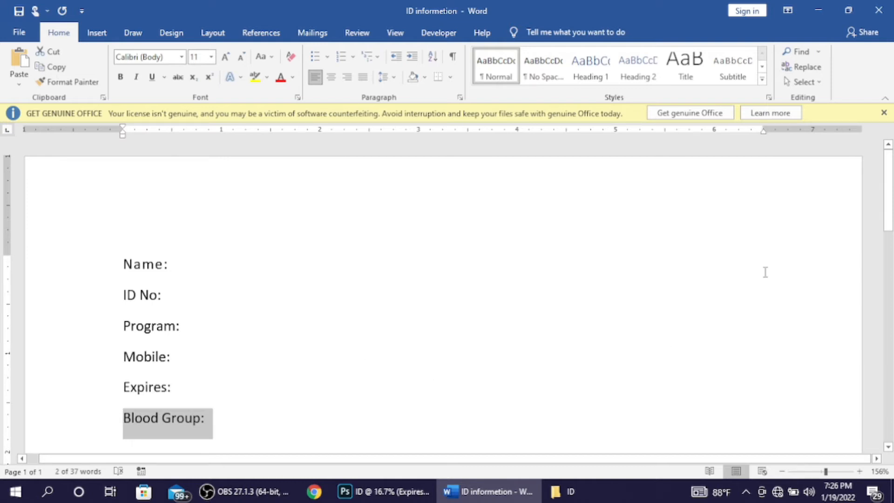
click(570, 491)
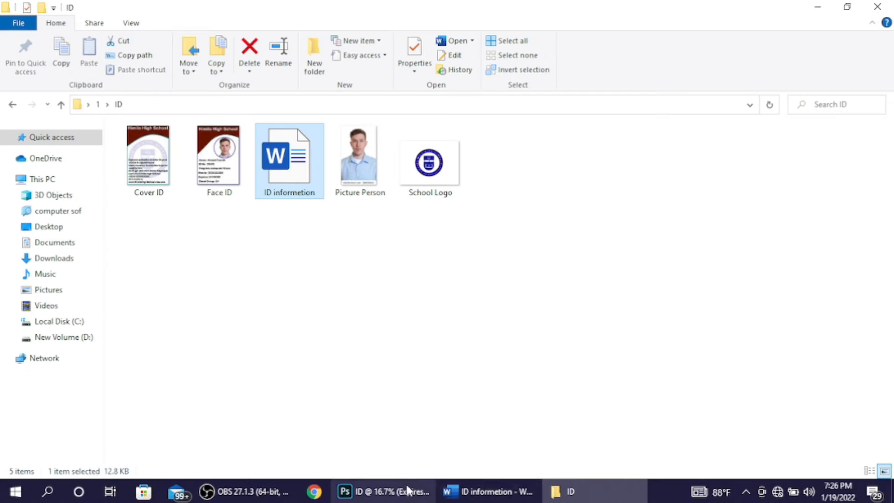
click(384, 491)
click(387, 394)
key(ctrl+v)
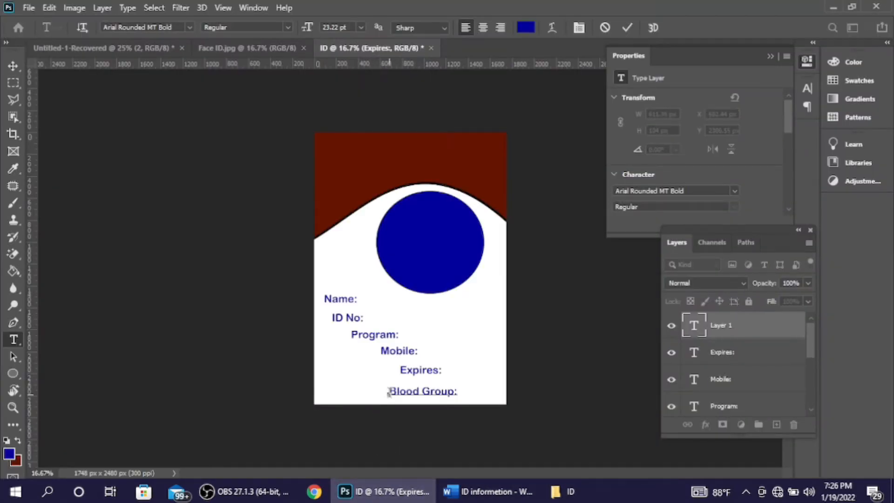
click(628, 28)
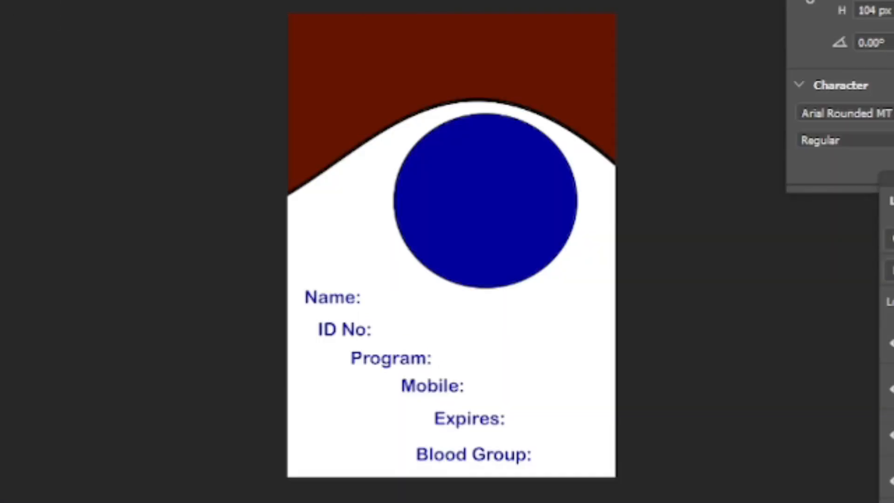
Step: Move the ID No:, Program:, Mobile:, Expires: and Blood Group: labels into a left-aligned column under Name:
key(v)
click(331, 296)
drag(330, 299, 328, 297)
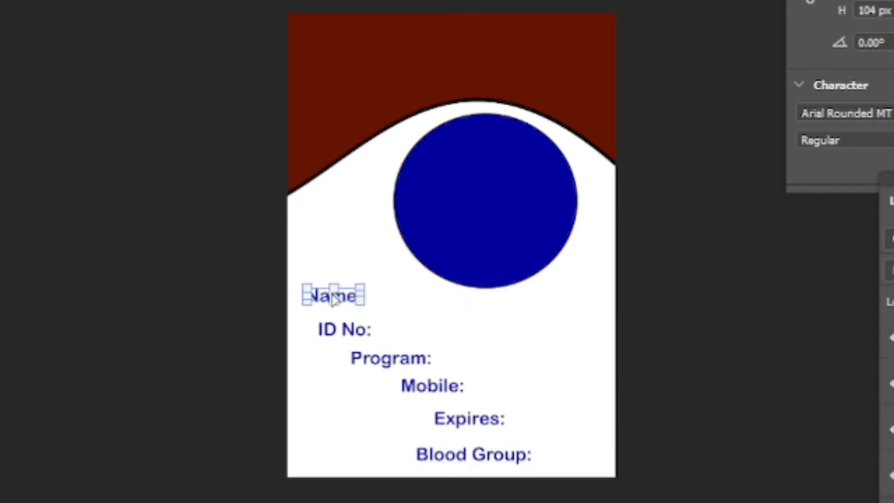
click(344, 330)
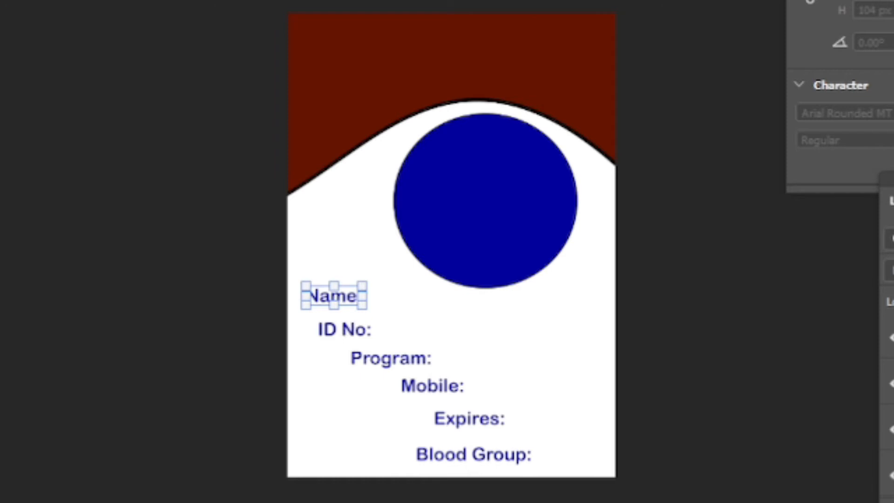
key(Return)
click(345, 334)
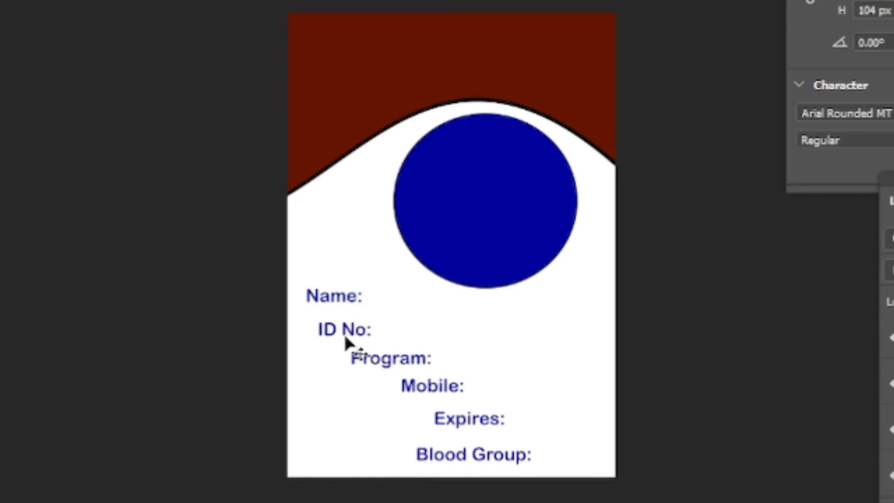
mouse_move(355, 330)
mouse_down()
mouse_move(336, 328)
mouse_move(348, 332)
mouse_up()
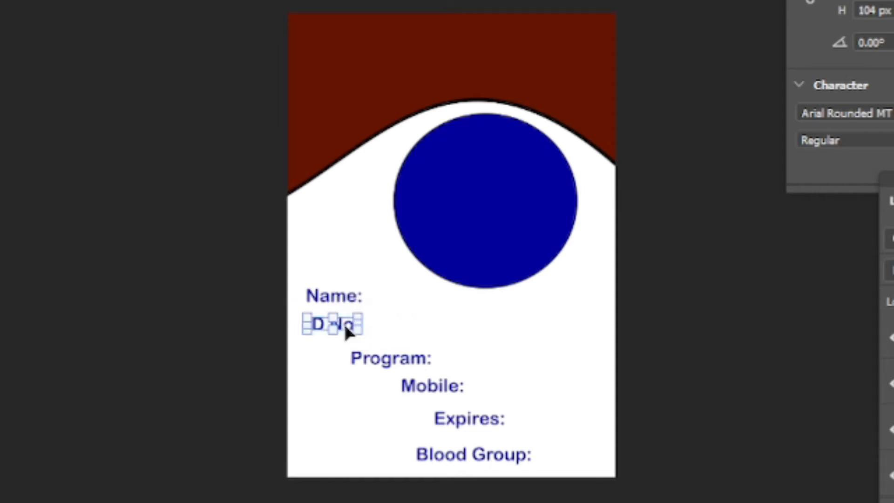
drag(419, 367, 366, 364)
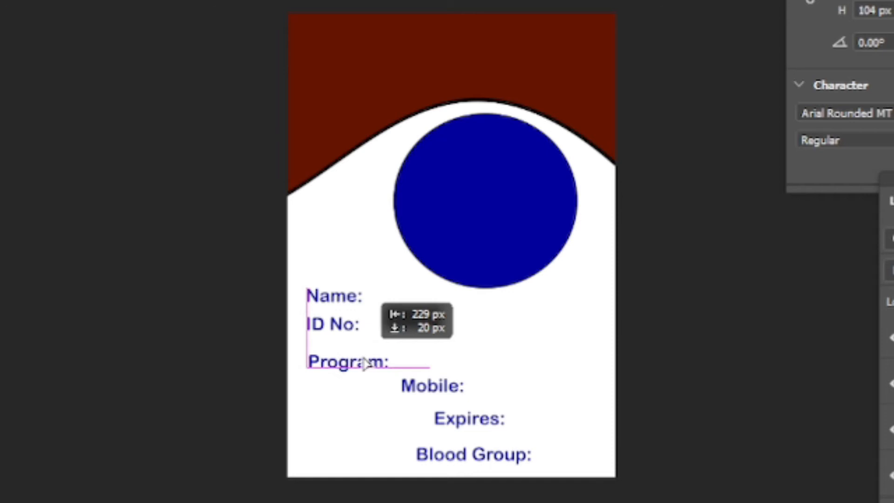
drag(366, 364, 366, 363)
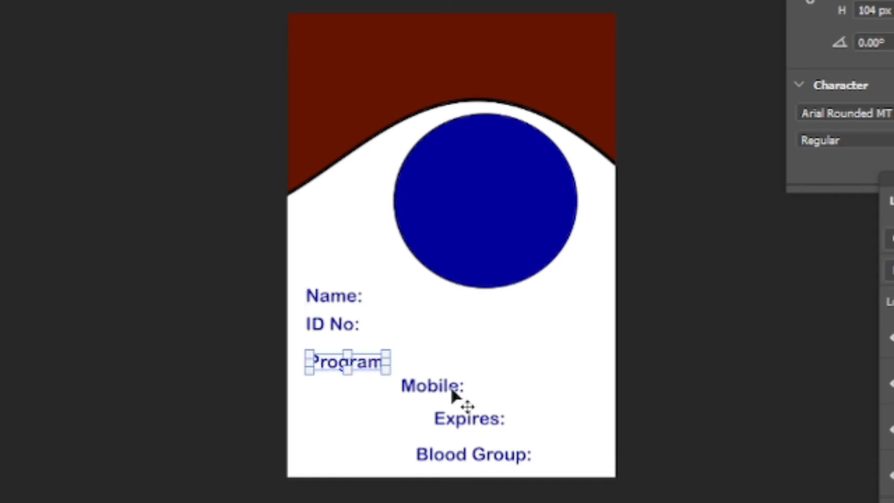
drag(451, 389, 365, 405)
drag(442, 416, 319, 437)
drag(475, 459, 366, 470)
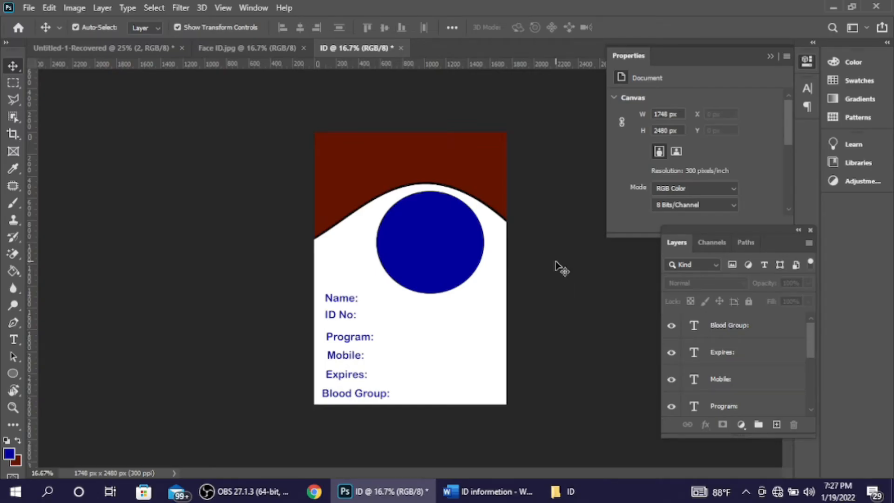
Step: Drag the Picture Person photo from the ID folder onto the blue circle
click(458, 246)
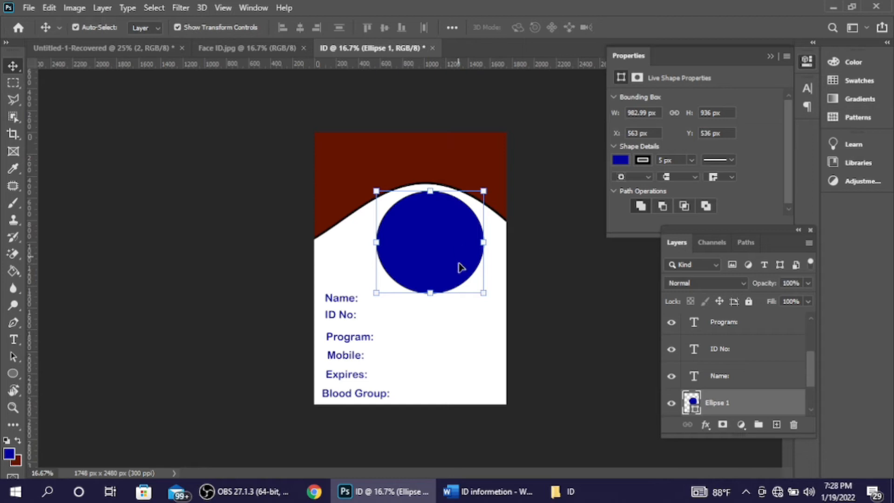
click(568, 492)
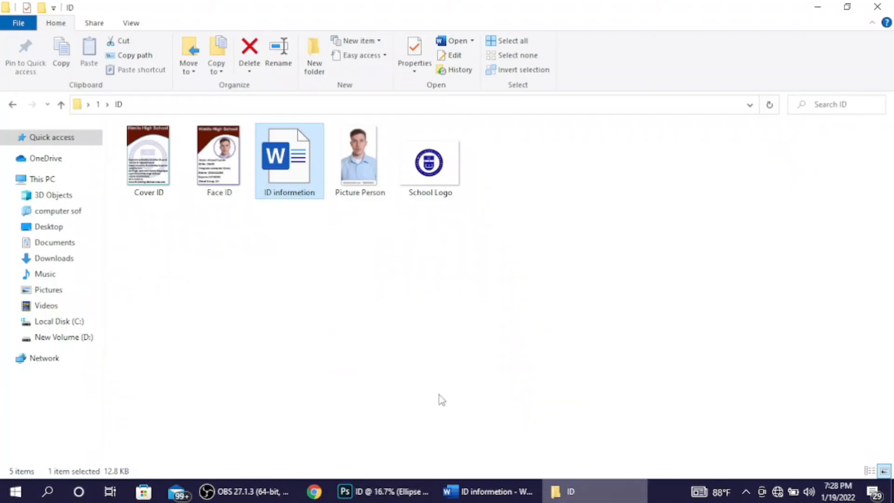
drag(362, 189, 430, 235)
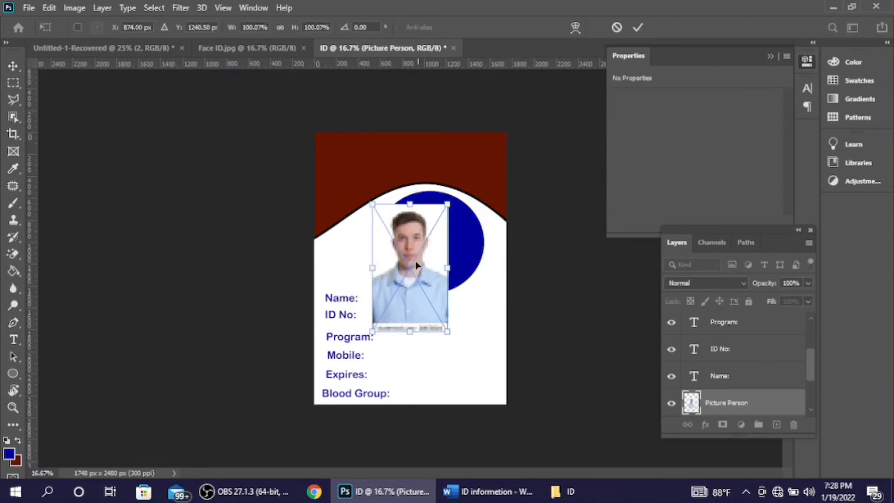
Step: Enlarge the Picture Person photo to about 119% and move it to the lower left
drag(415, 267, 433, 252)
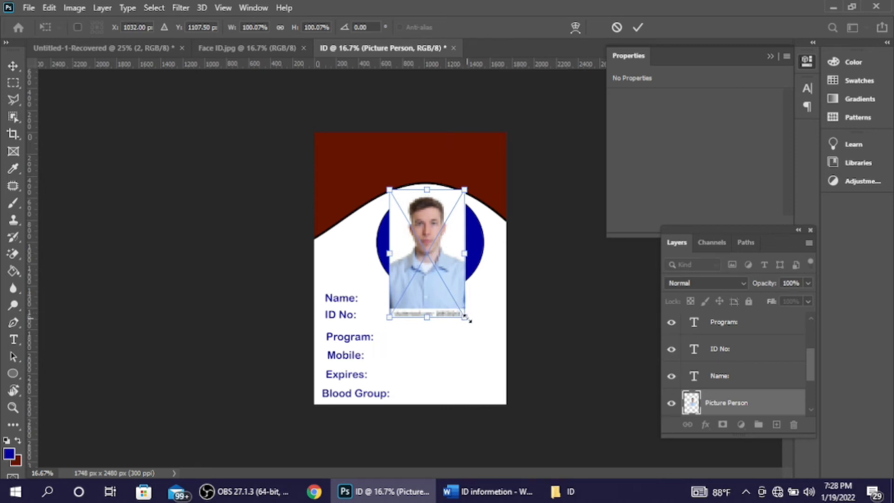
drag(467, 318, 486, 323)
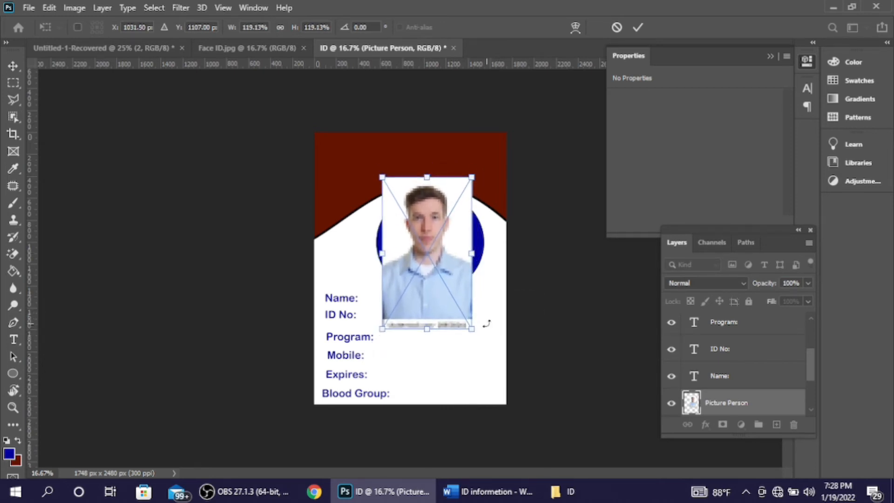
click(632, 32)
drag(432, 253, 371, 331)
click(455, 266)
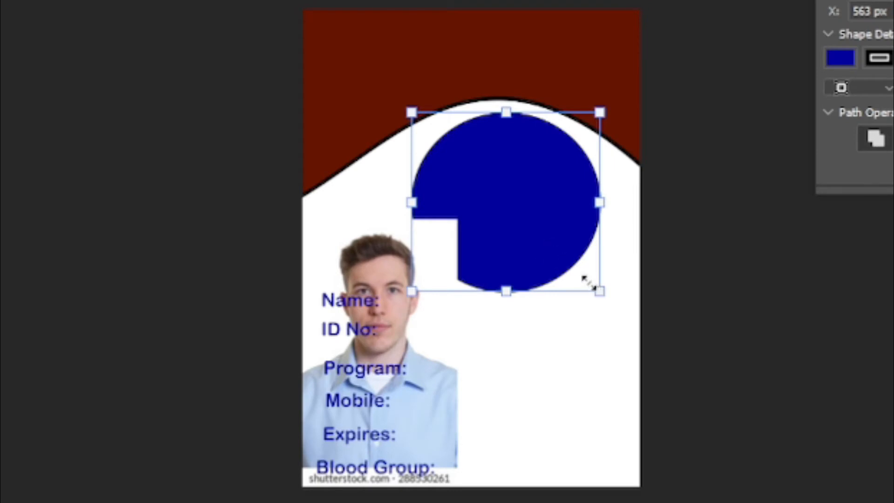
Step: Shrink the blue circle, move the portrait over it, and clip it as a clipping mask
drag(588, 282, 583, 280)
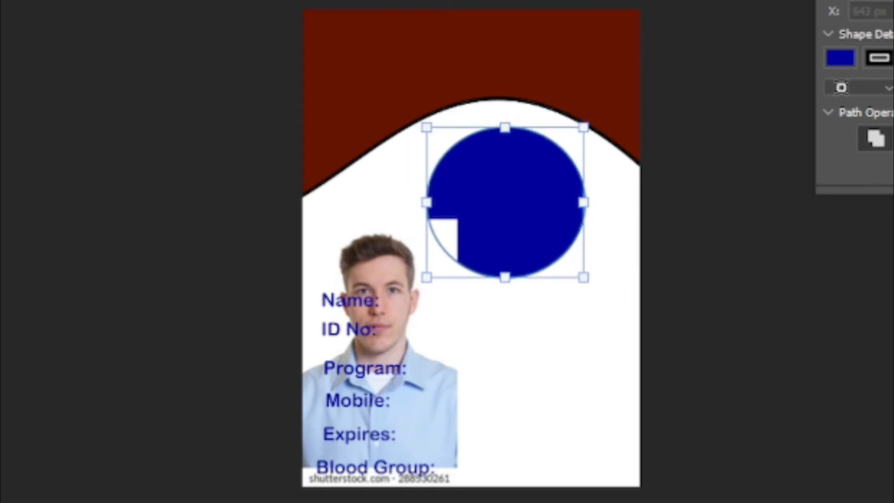
drag(426, 351, 552, 245)
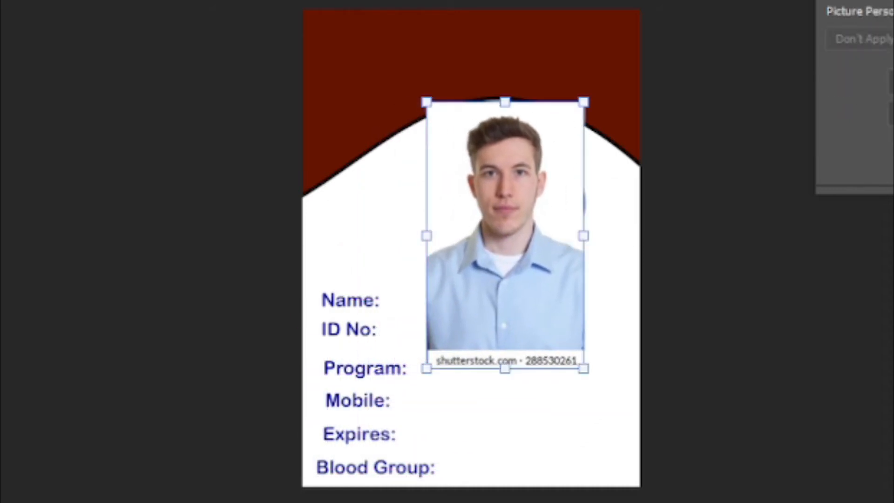
right_click(748, 375)
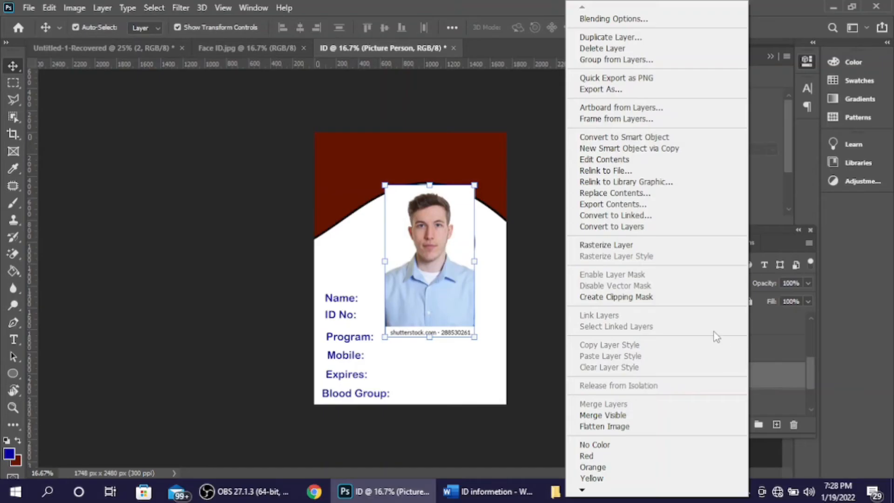
click(683, 302)
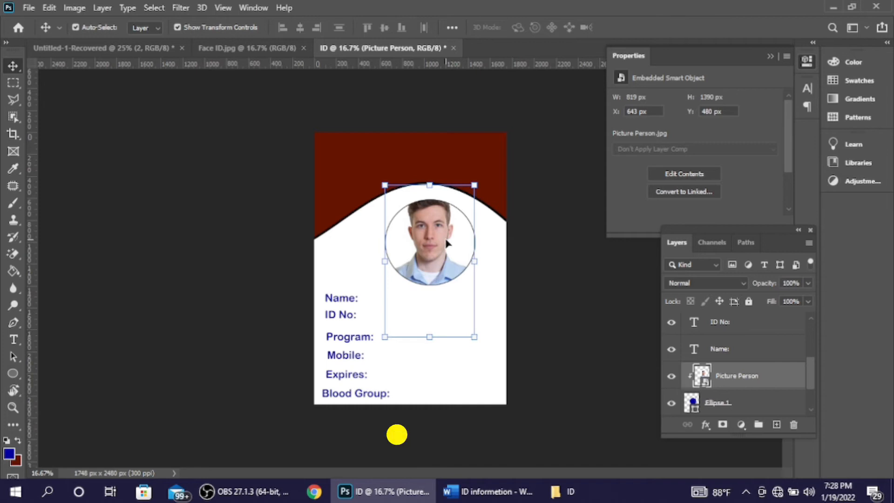
Step: Nudge the clipped portrait down so the face sits centred in the circle
key(shift+Down)
key(shift+Down)
key(shift+Down)
key(shift+Down)
key(shift+Down)
key(shift+Down)
key(shift+Down)
key(Down)
key(Down)
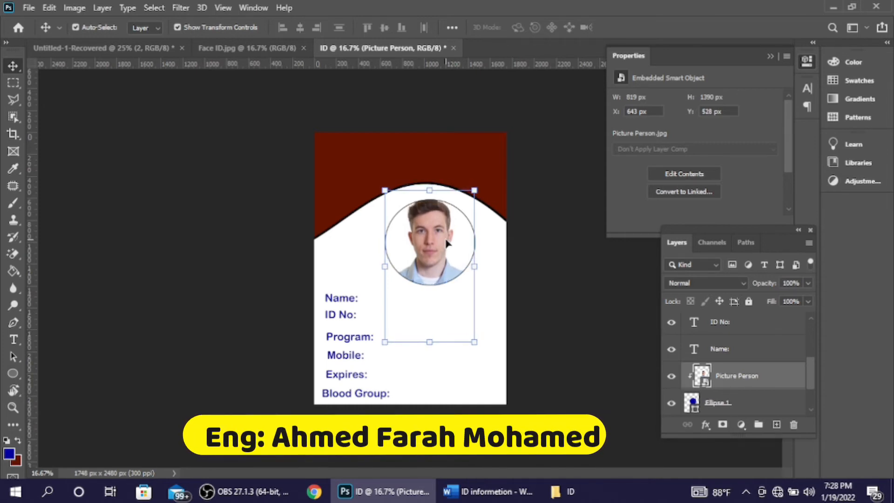
key(shift+Down)
key(Down)
key(Down)
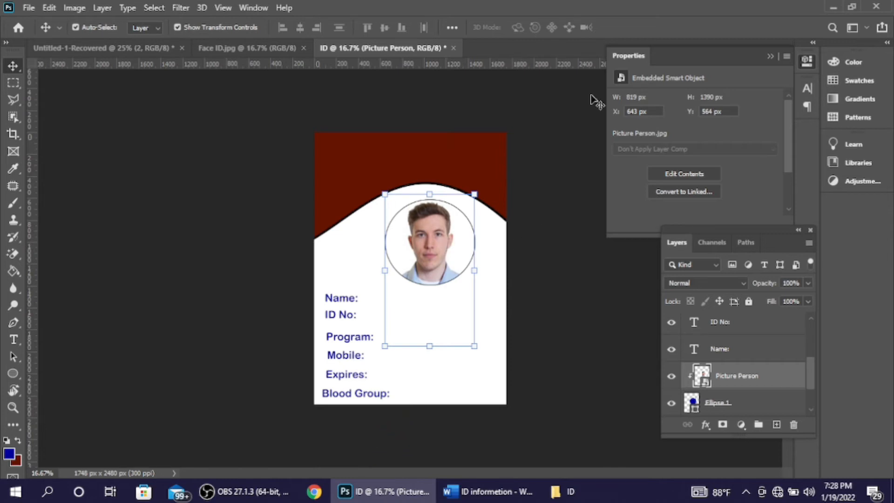
click(520, 174)
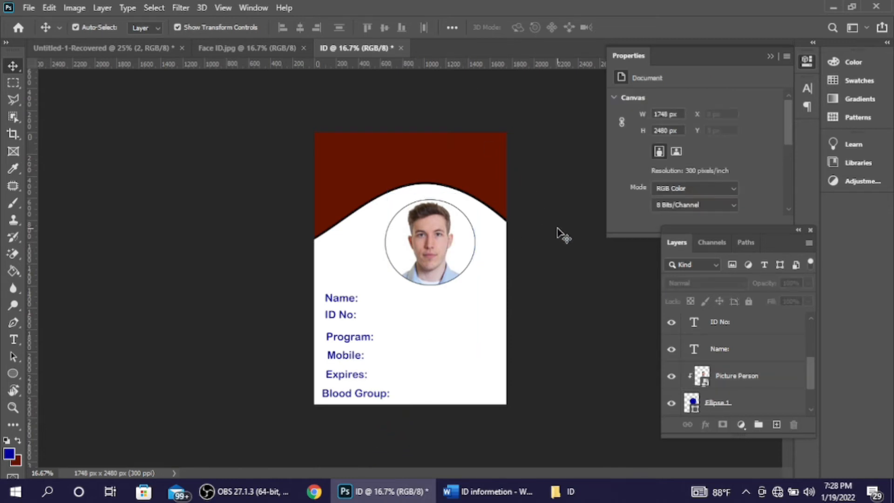
click(474, 248)
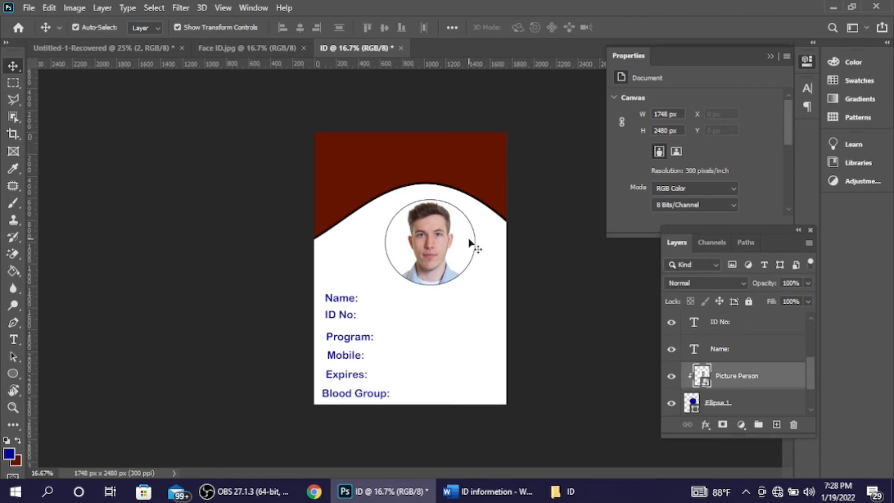
Step: Add a Stroke layer style to Ellipse 1 with a dark blue colour (green 8)
click(717, 402)
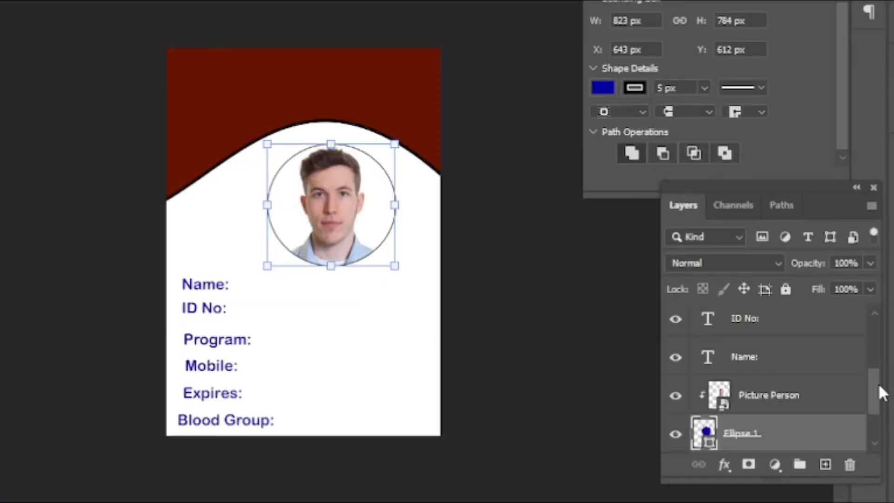
drag(813, 366, 814, 379)
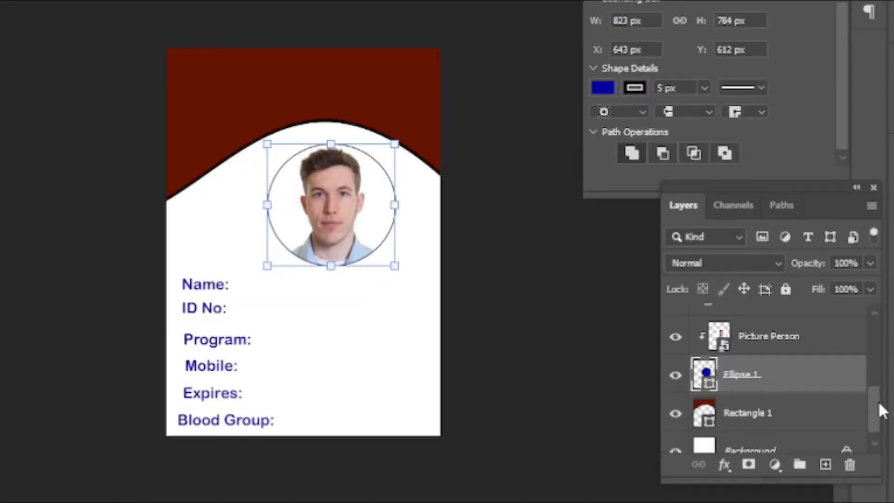
click(724, 467)
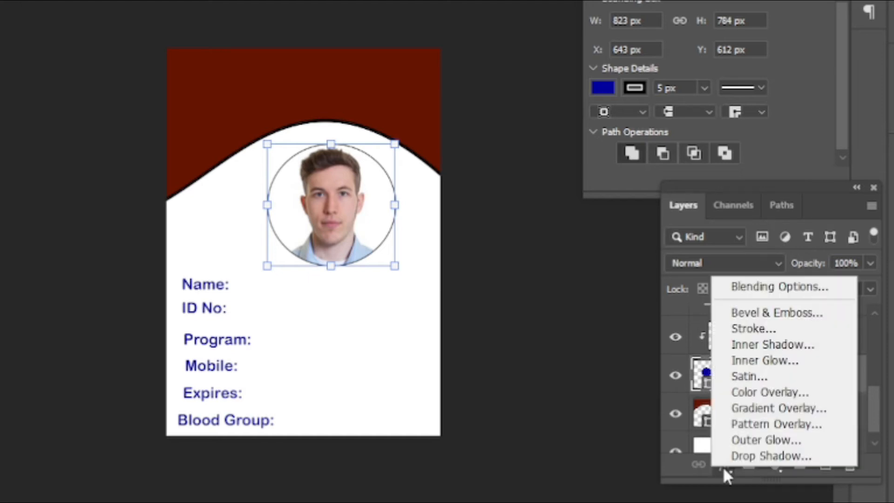
click(753, 329)
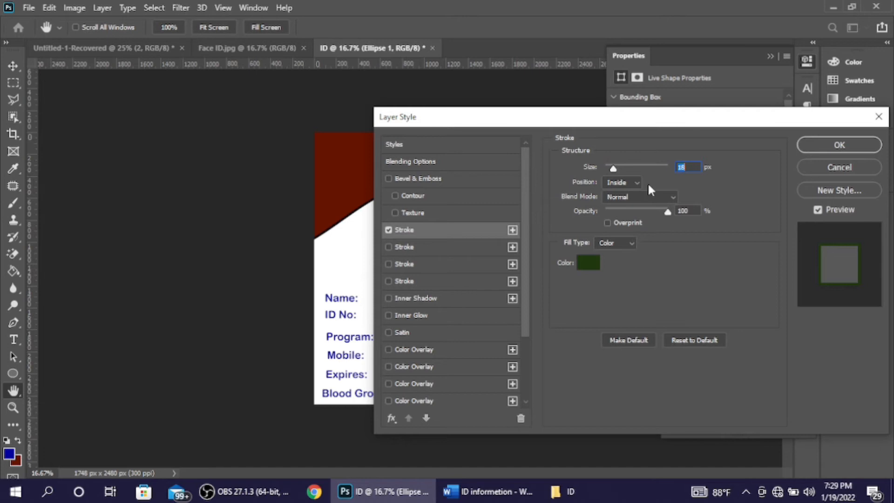
click(596, 264)
mouse_move(631, 305)
mouse_down()
mouse_move(641, 367)
mouse_move(630, 399)
mouse_move(588, 395)
mouse_move(672, 391)
mouse_up()
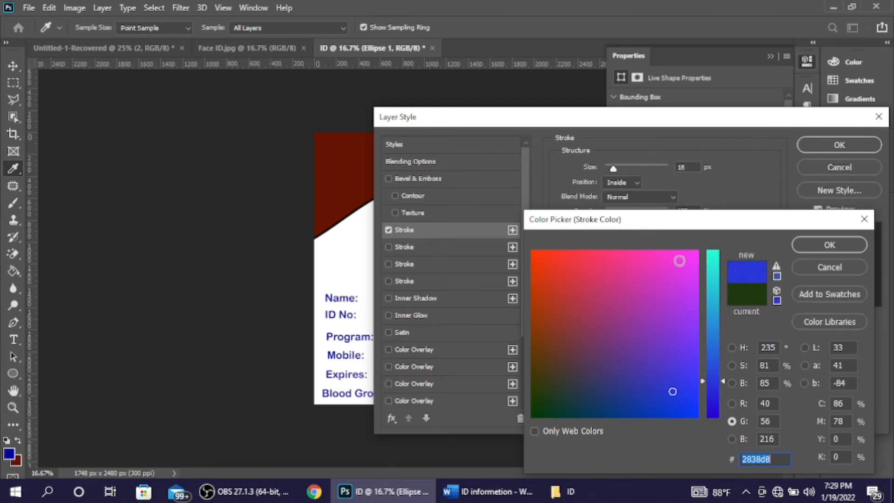
mouse_move(679, 275)
mouse_down()
mouse_move(684, 323)
mouse_move(661, 423)
mouse_move(639, 440)
mouse_move(680, 415)
mouse_move(672, 405)
mouse_move(624, 403)
mouse_up()
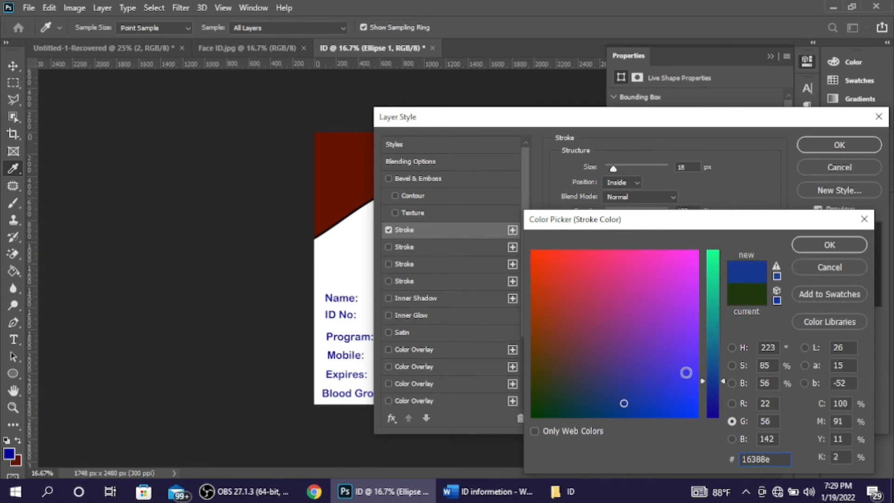
drag(705, 381, 707, 412)
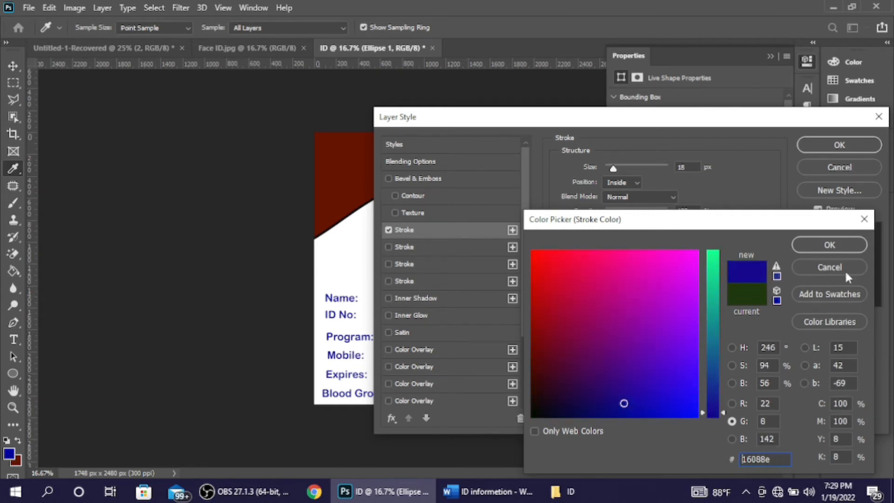
click(829, 245)
Step: Set the inside stroke size to 14 px and apply it
drag(716, 123, 853, 155)
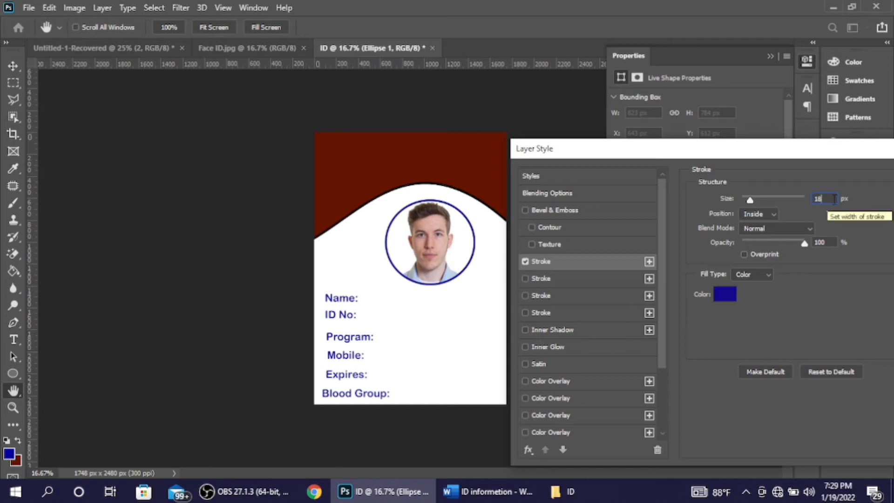
drag(750, 200, 812, 208)
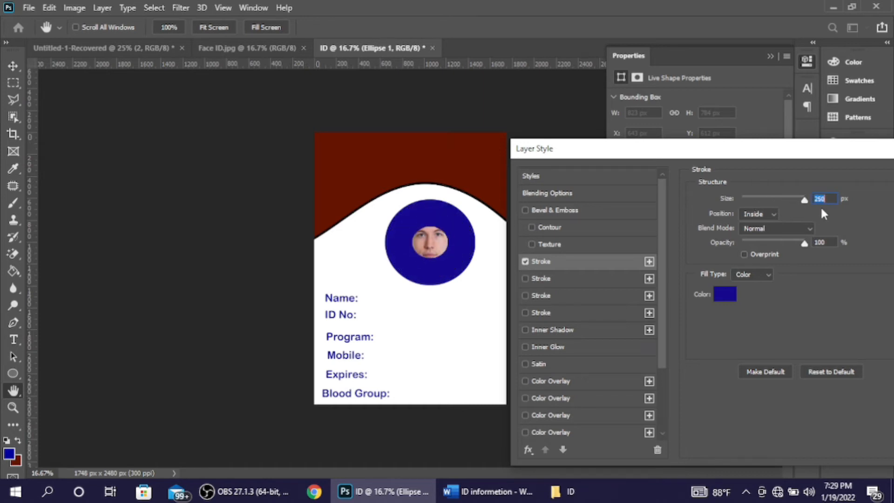
text(18)
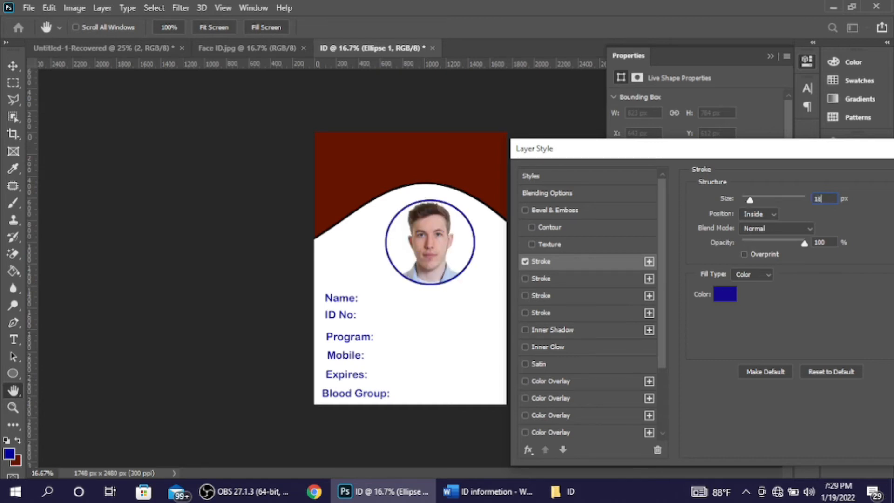
key(BackSpace)
text(4)
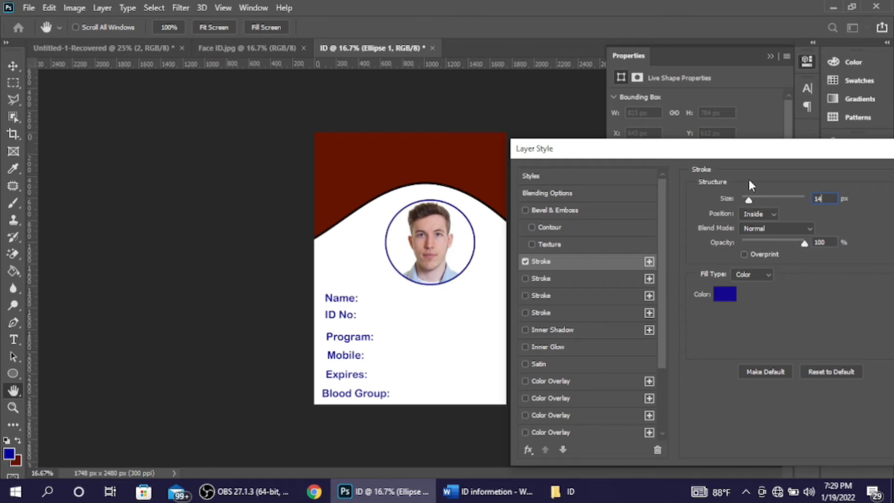
drag(754, 153, 628, 138)
click(828, 161)
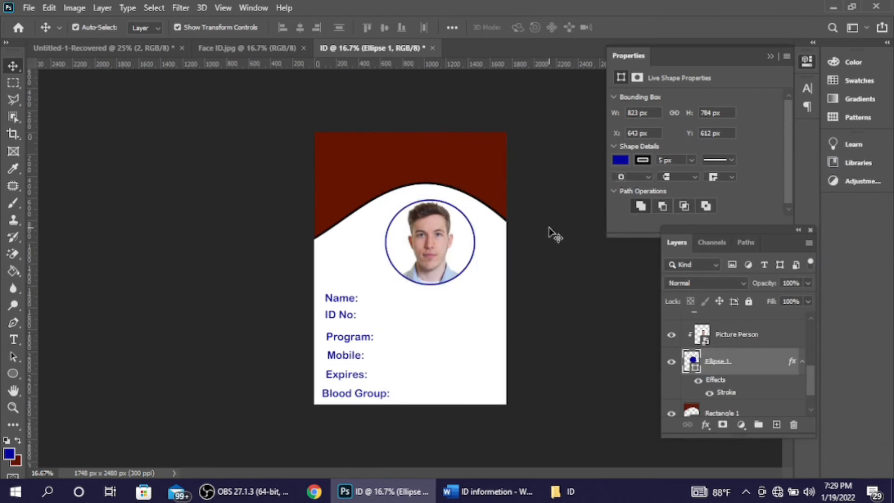
Step: Narrow the Ellipse 1 circle to about 99.5% width and commit the resize
click(549, 233)
click(471, 265)
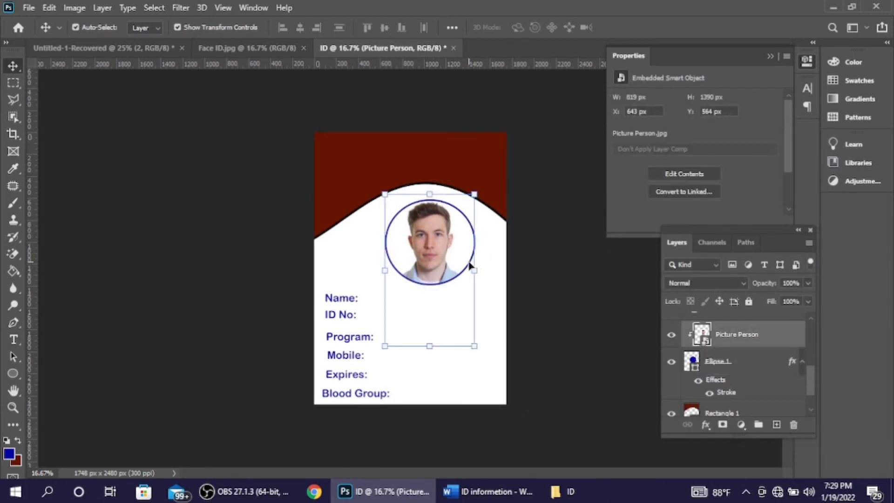
click(703, 367)
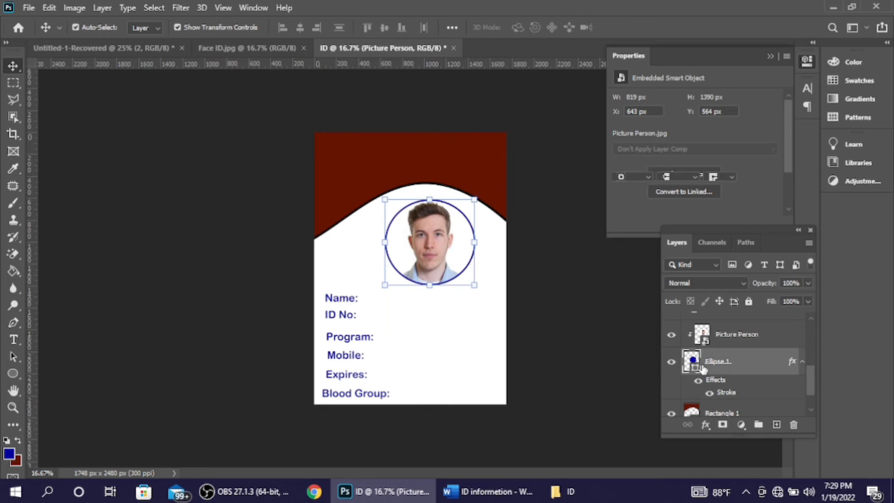
drag(472, 241, 470, 240)
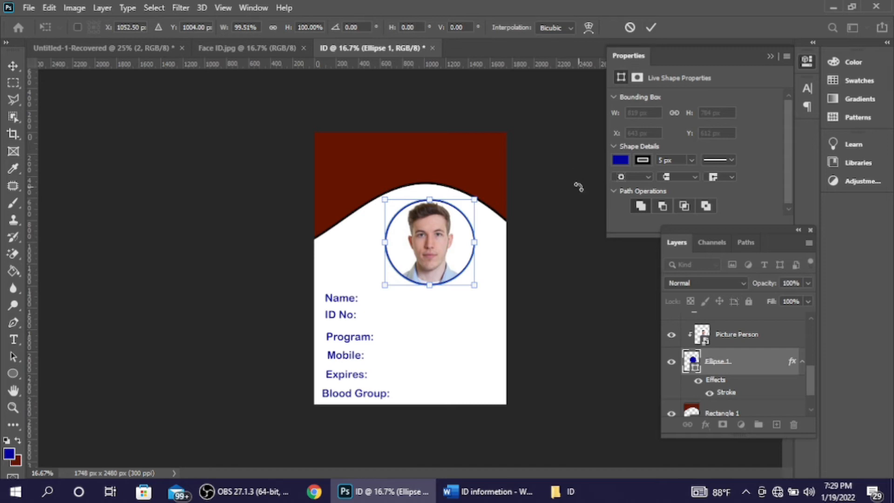
click(651, 26)
click(560, 279)
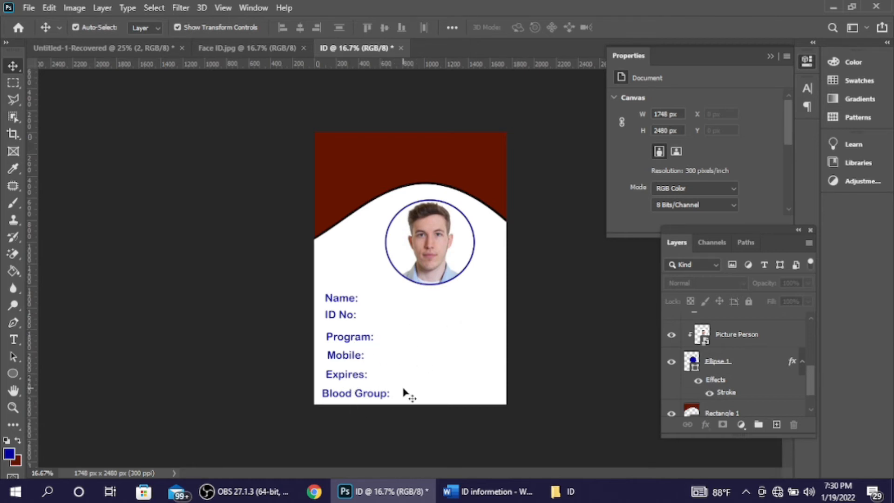
click(230, 49)
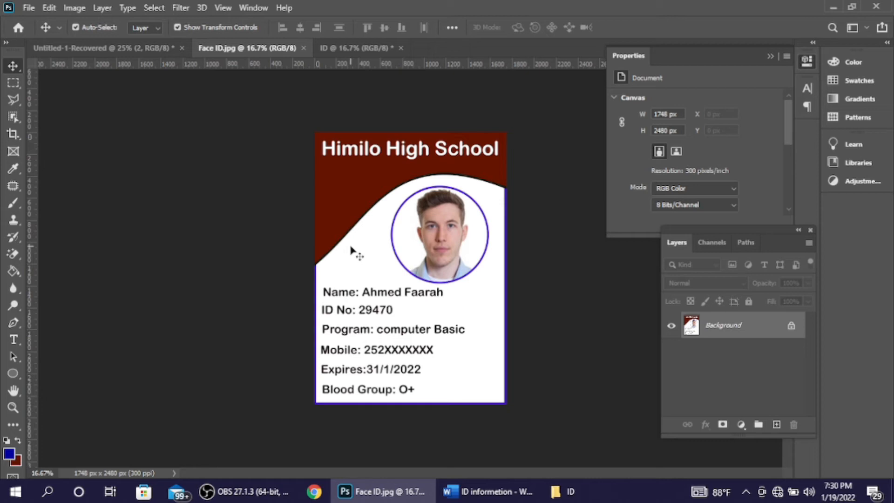
click(362, 42)
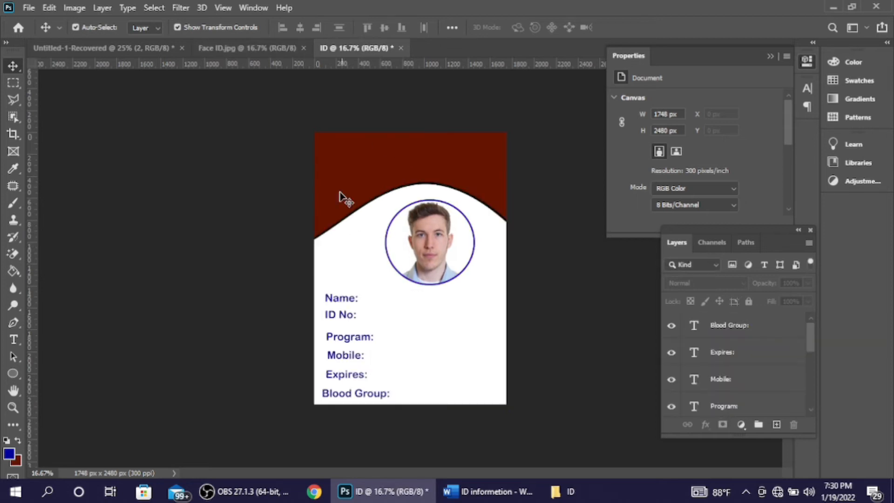
click(273, 47)
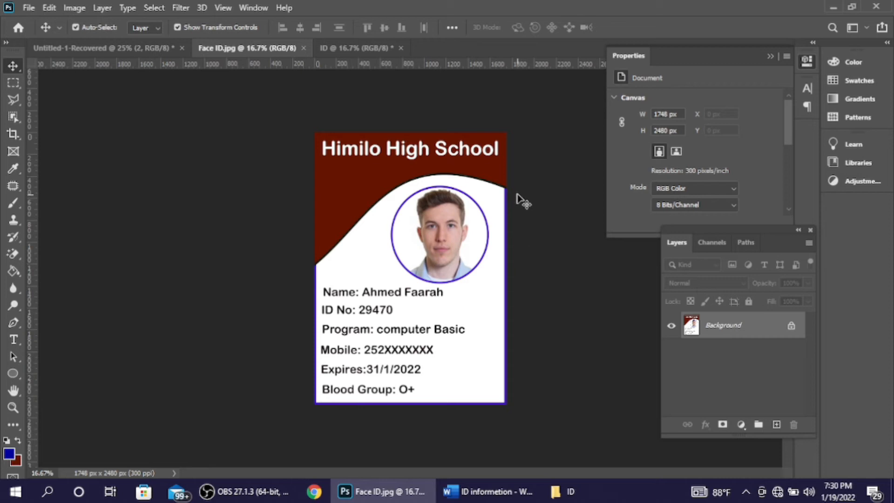
click(353, 49)
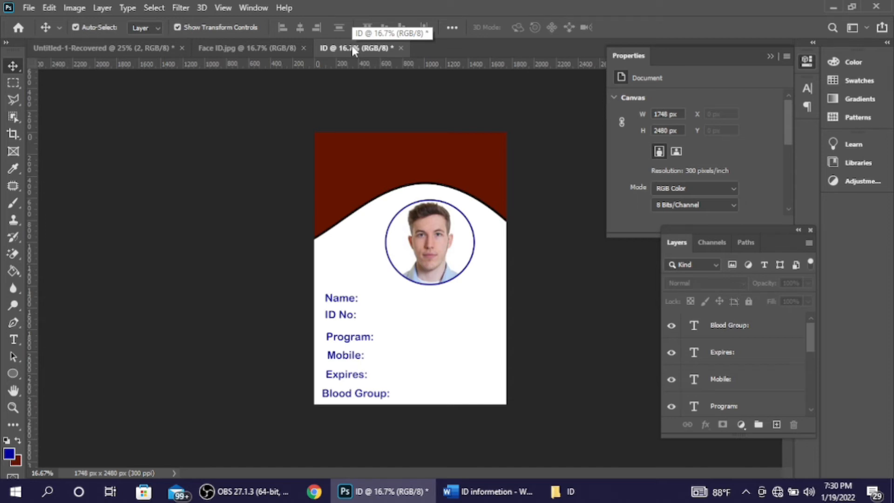
Step: Unlock the Background layer and add a Stroke effect in medium blue 516afe
drag(812, 336, 812, 420)
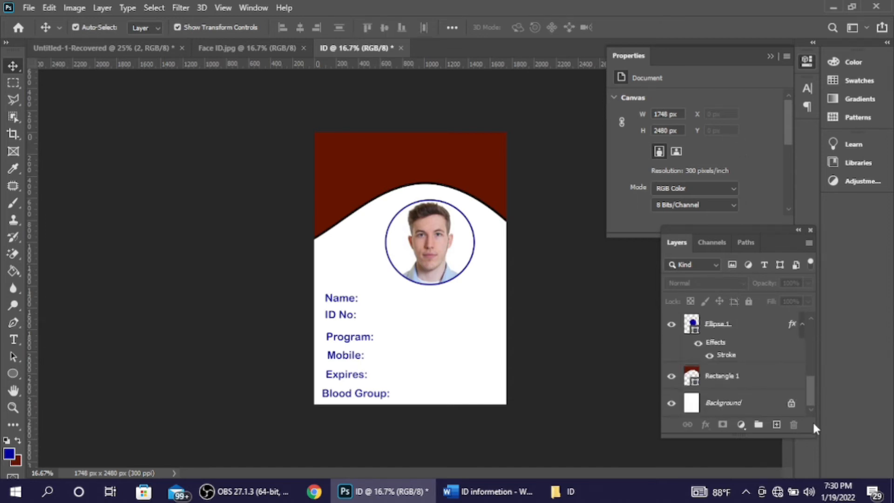
click(791, 403)
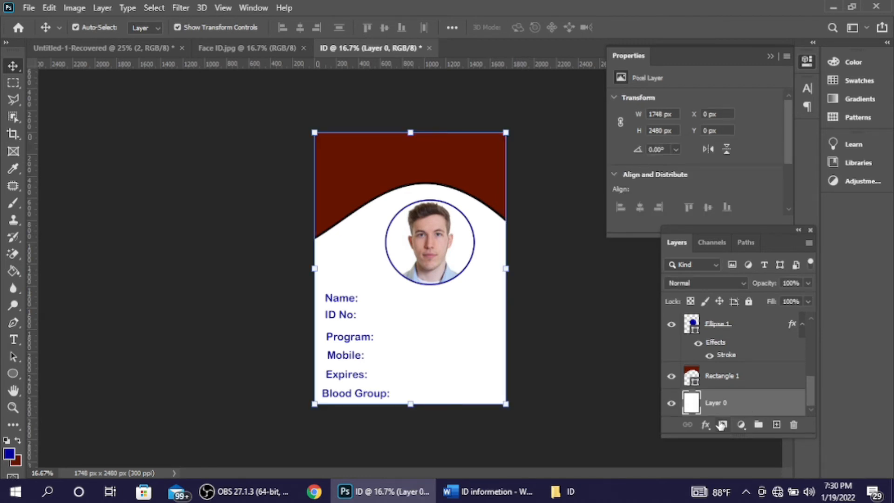
click(706, 425)
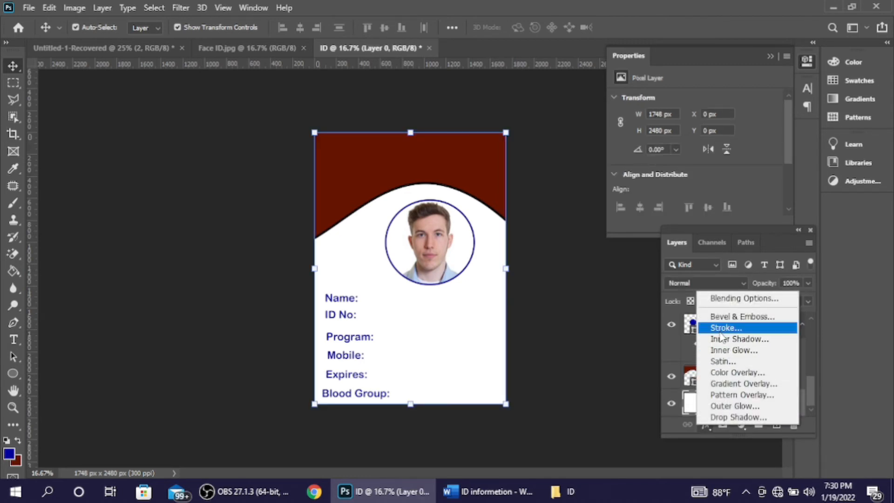
click(722, 328)
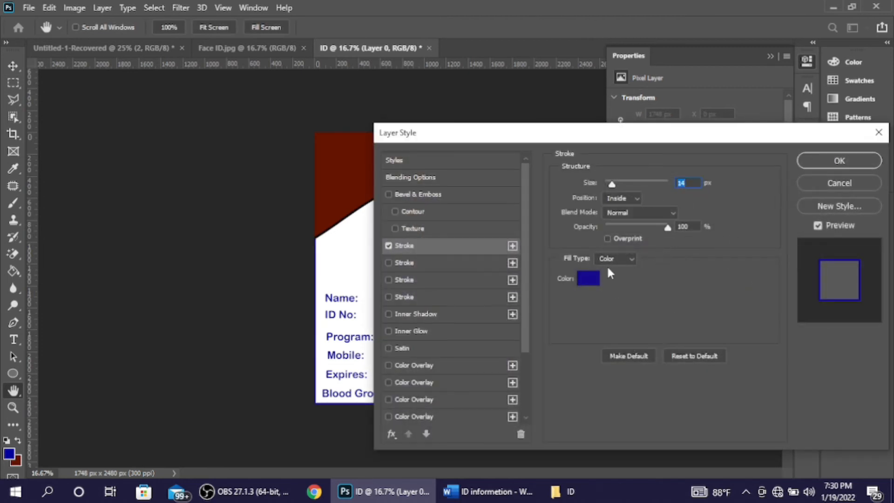
click(587, 280)
mouse_move(661, 280)
mouse_down()
mouse_move(689, 371)
mouse_move(659, 358)
mouse_move(680, 346)
mouse_move(683, 386)
mouse_move(692, 259)
mouse_move(697, 364)
mouse_up()
mouse_move(706, 298)
mouse_down()
mouse_move(720, 272)
mouse_move(724, 291)
mouse_up()
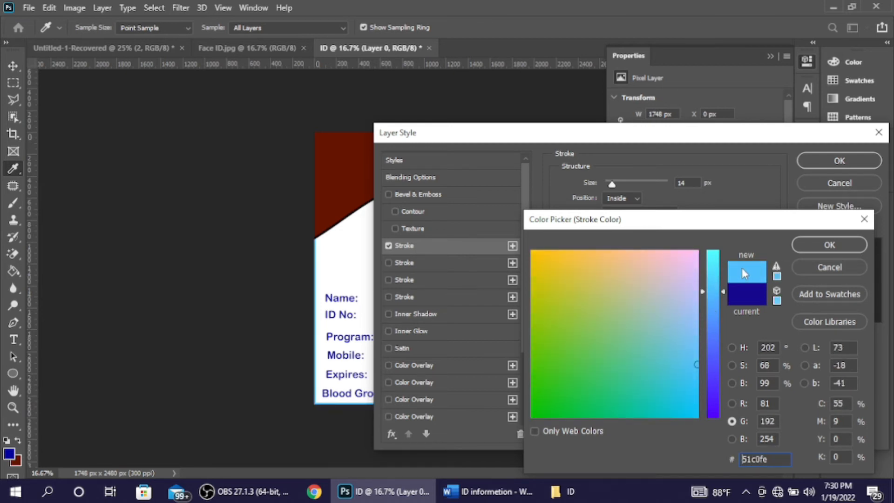
click(713, 267)
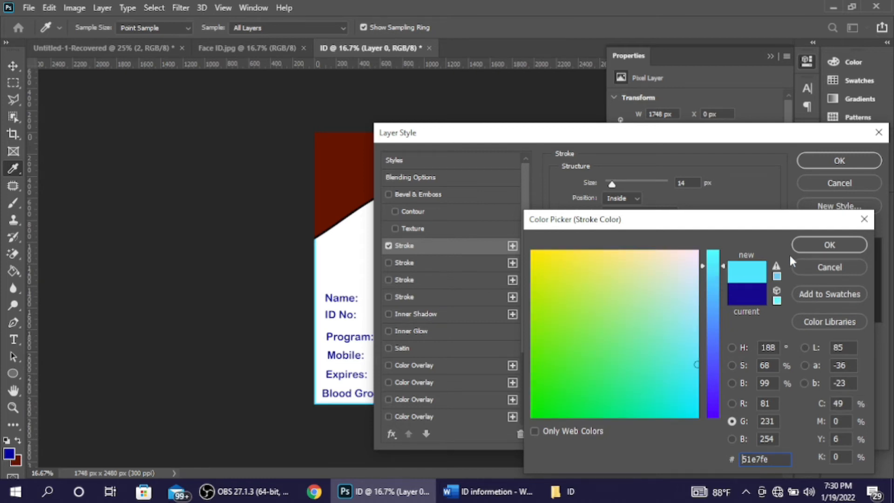
mouse_move(703, 269)
mouse_down()
mouse_move(717, 303)
mouse_move(721, 373)
mouse_move(672, 363)
mouse_move(685, 293)
mouse_move(687, 347)
mouse_up()
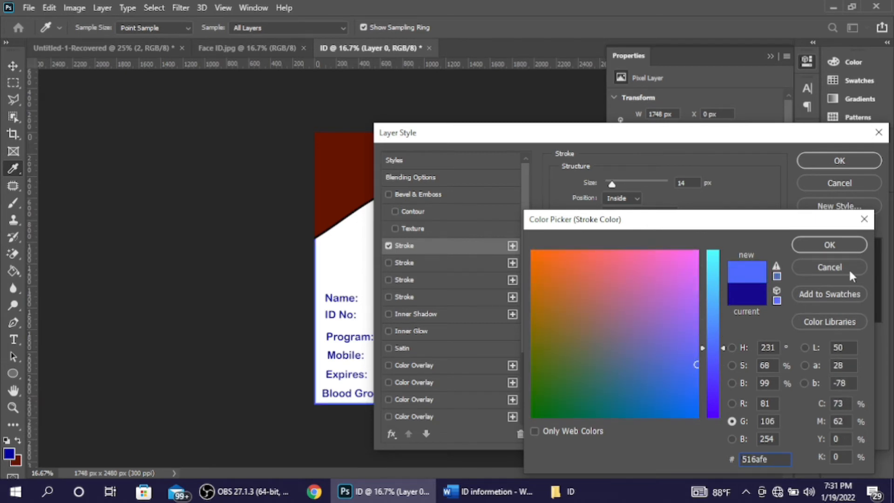
click(838, 242)
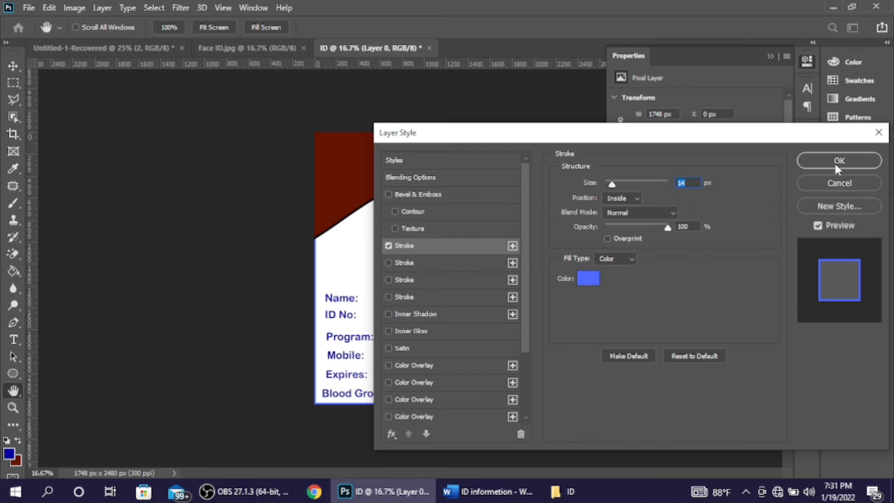
Step: Set the card border stroke to 15 px and apply it
mouse_move(611, 187)
mouse_down()
mouse_move(634, 186)
mouse_move(613, 188)
mouse_up()
key(Up)
key(Up)
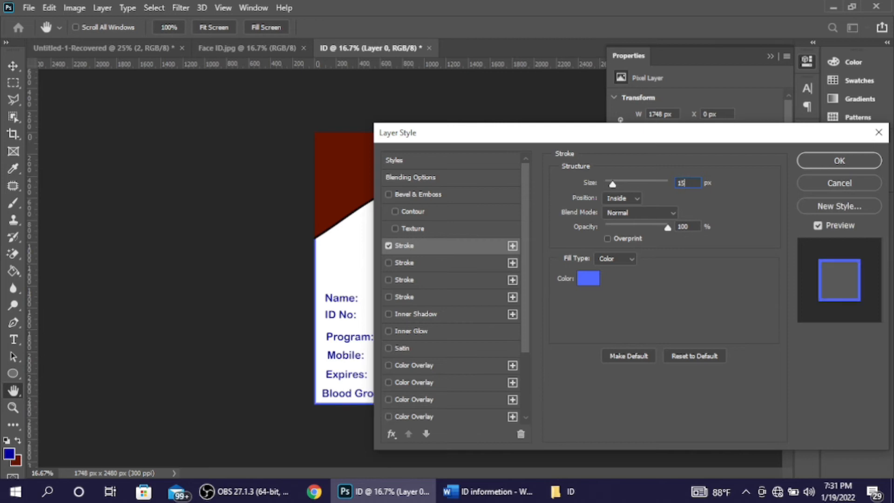
click(835, 159)
click(582, 300)
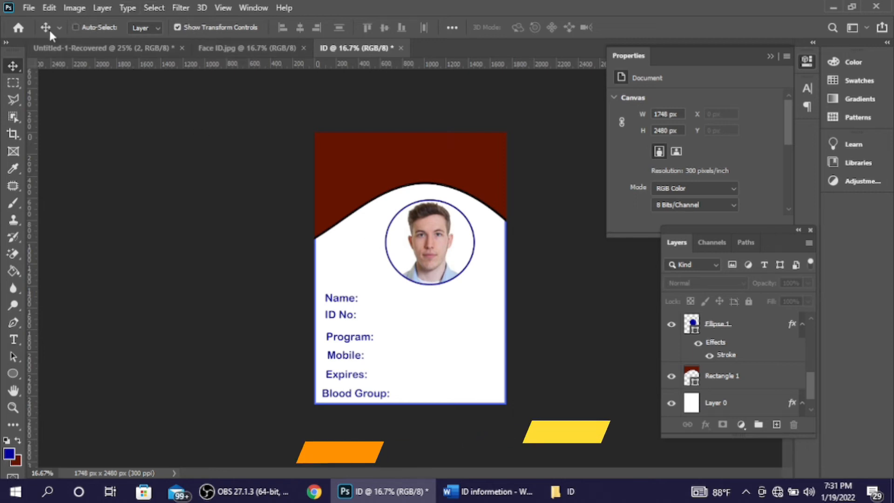
Step: Create a blank A5 portrait document at 300 ppi (1748 × 2480 px)
key(ctrl+n)
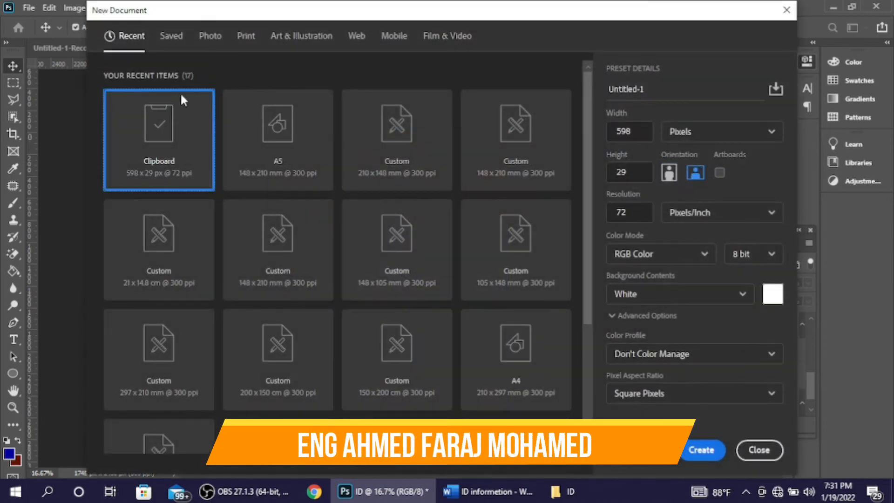
click(304, 171)
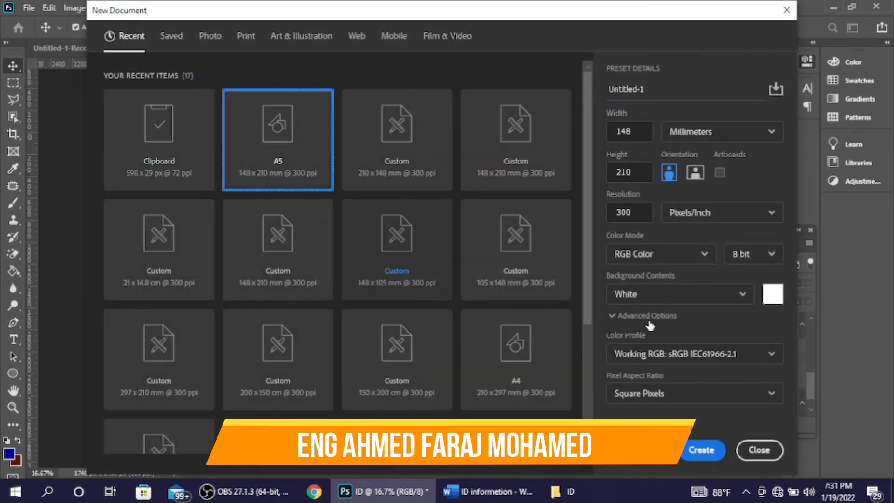
click(701, 451)
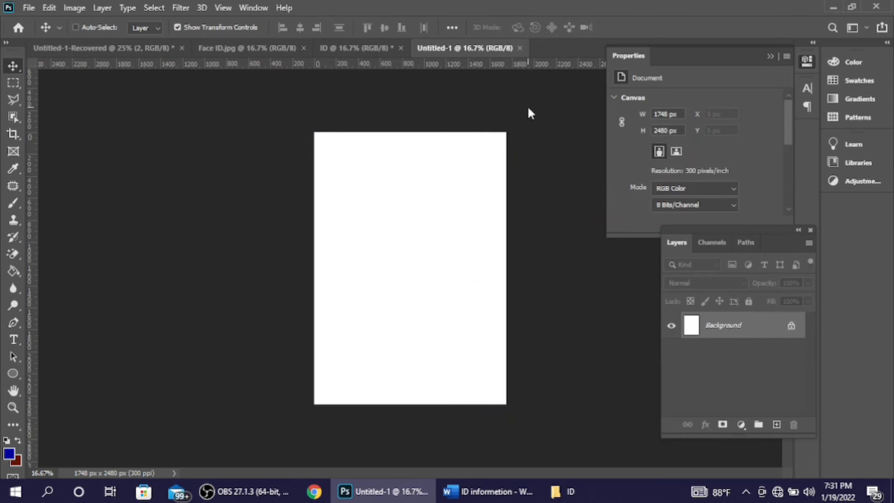
key(ctrl+o)
Step: Open Cover ID.jpg for reference, then return to the blank Untitled-1 document
click(175, 122)
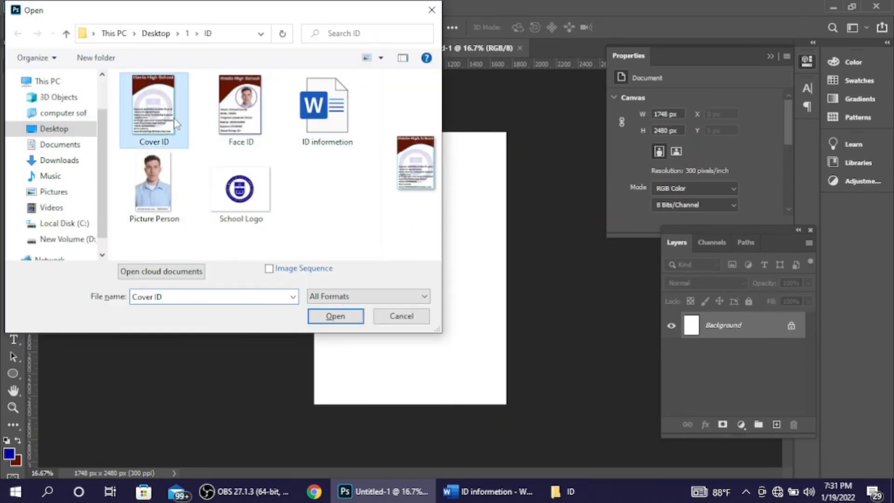
click(343, 319)
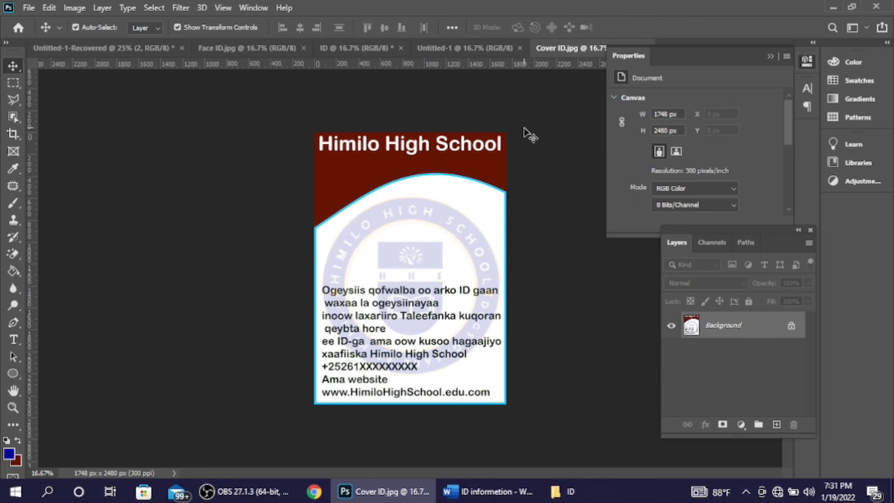
drag(472, 51, 597, 47)
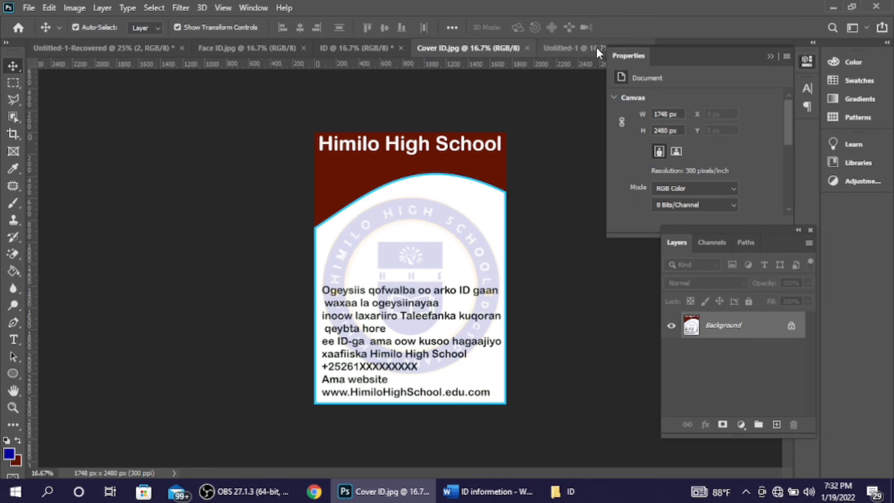
drag(577, 51, 456, 53)
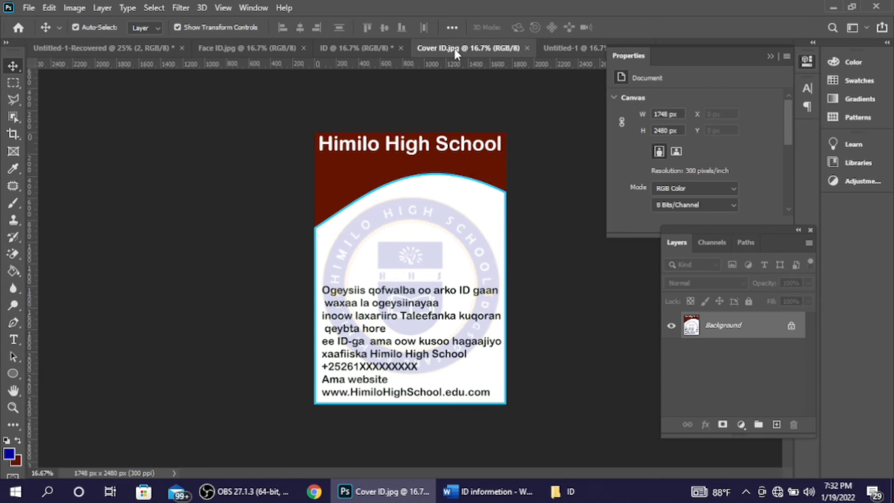
click(565, 47)
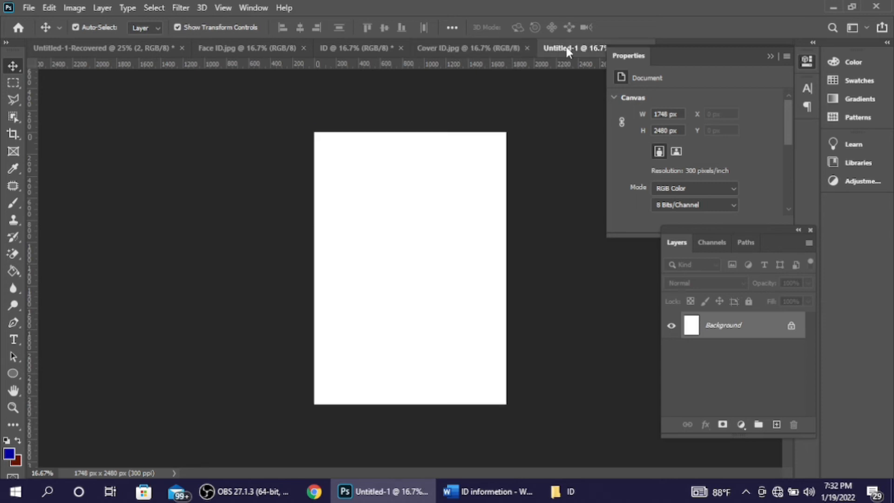
Step: Draw a rectangle across the top of the blank card with the Rectangle Tool
click(10, 378)
right_click(7, 378)
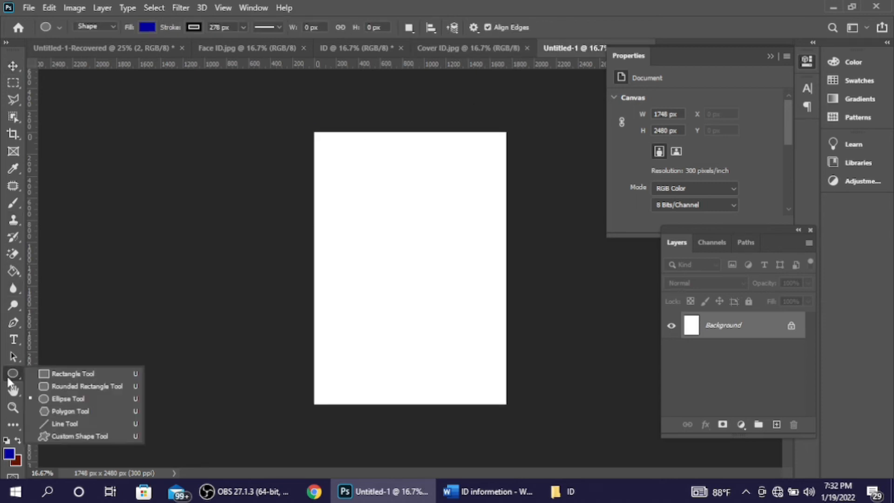
click(59, 371)
drag(223, 212, 519, 130)
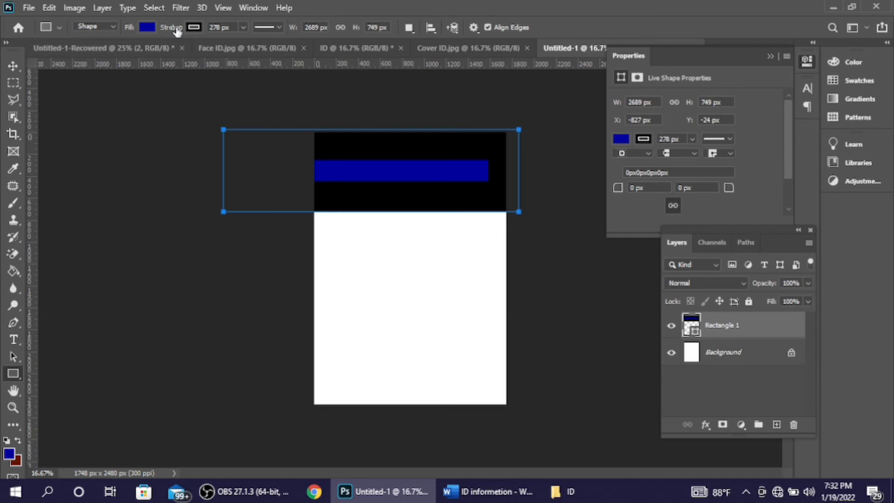
Step: Give the rectangle a 0 px stroke and dark red fill, and stretch it taller
drag(177, 30, 2, 9)
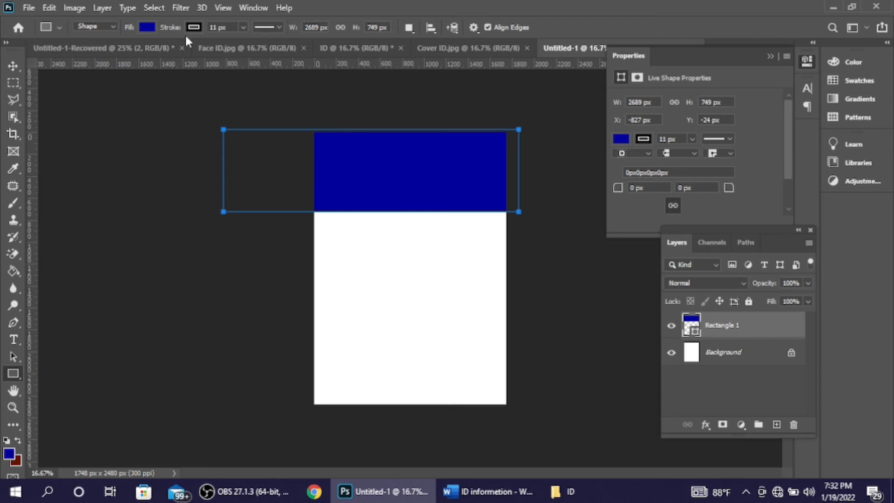
drag(176, 32, 2, 24)
click(147, 27)
click(106, 93)
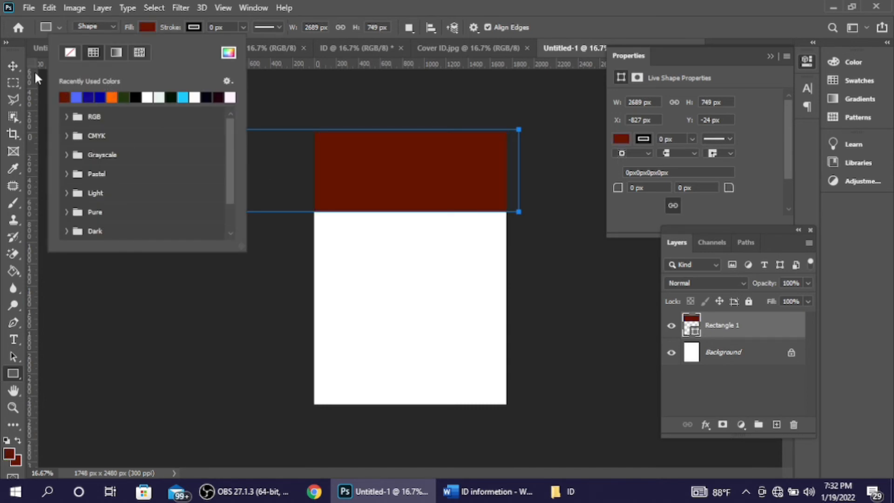
click(14, 63)
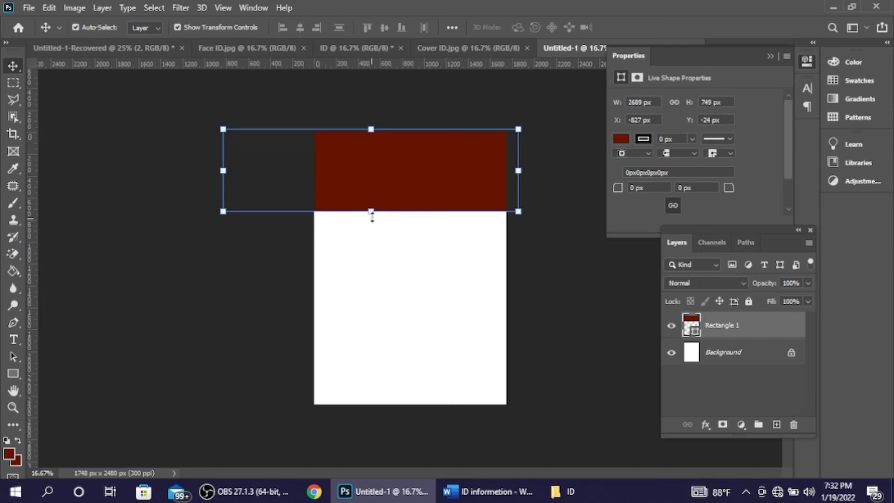
drag(371, 210, 374, 228)
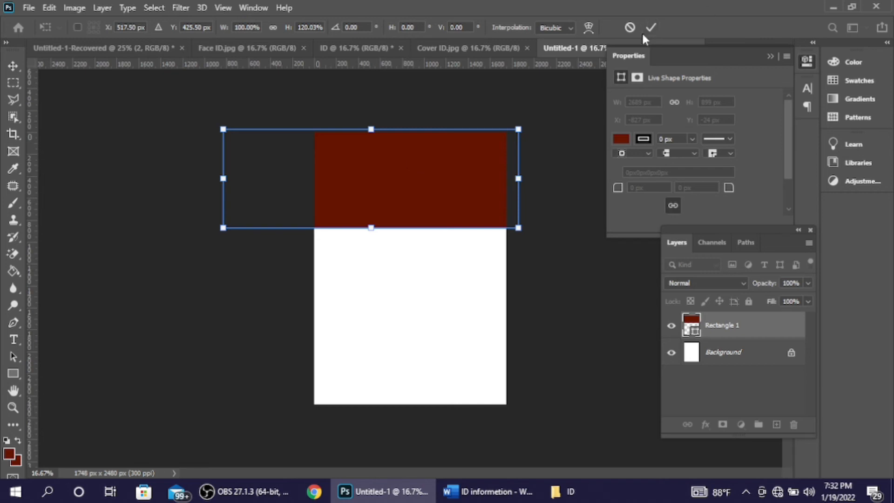
Step: Warp the red rectangle's bottom edge into an upward arch and commit it
right_click(396, 154)
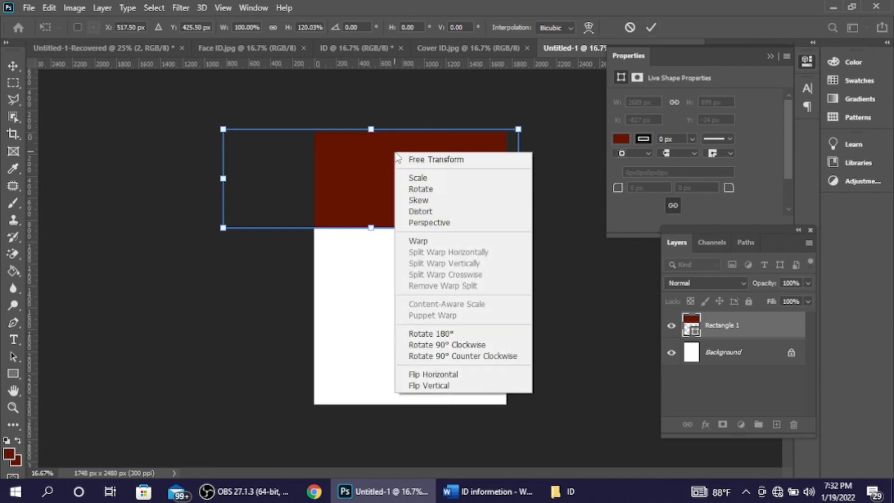
click(442, 241)
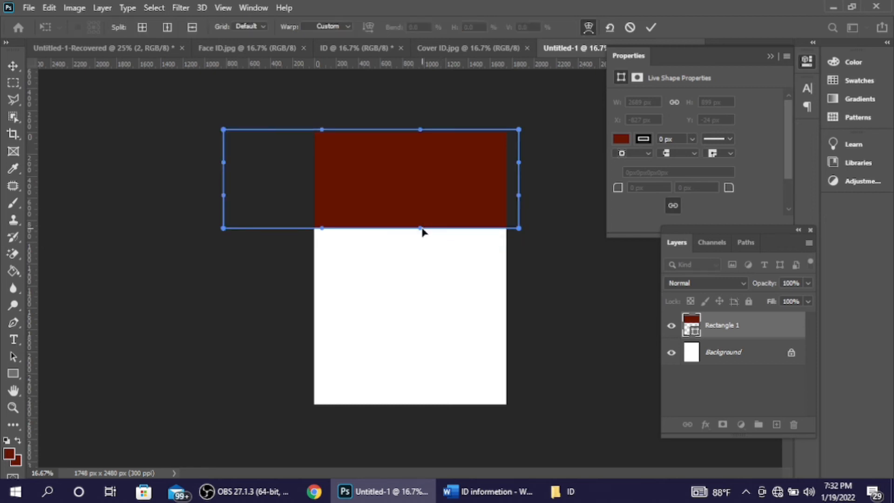
drag(421, 229, 393, 163)
drag(224, 229, 248, 282)
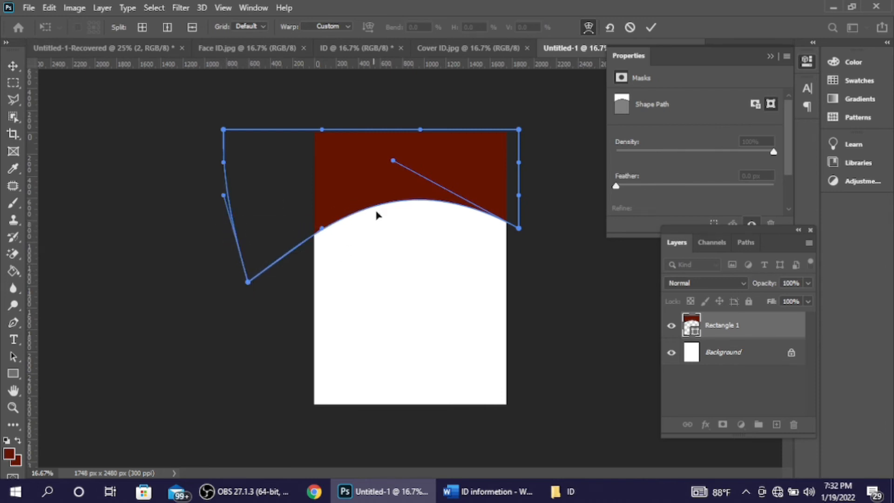
drag(394, 161, 394, 121)
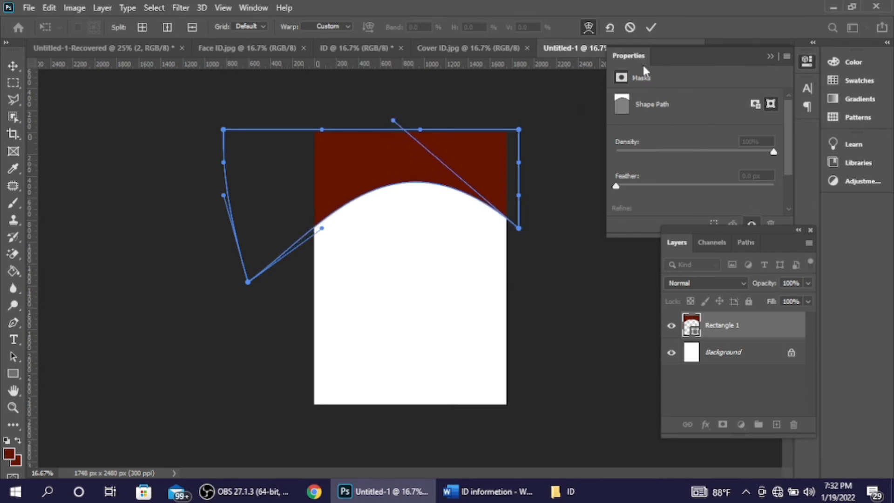
click(650, 27)
click(551, 260)
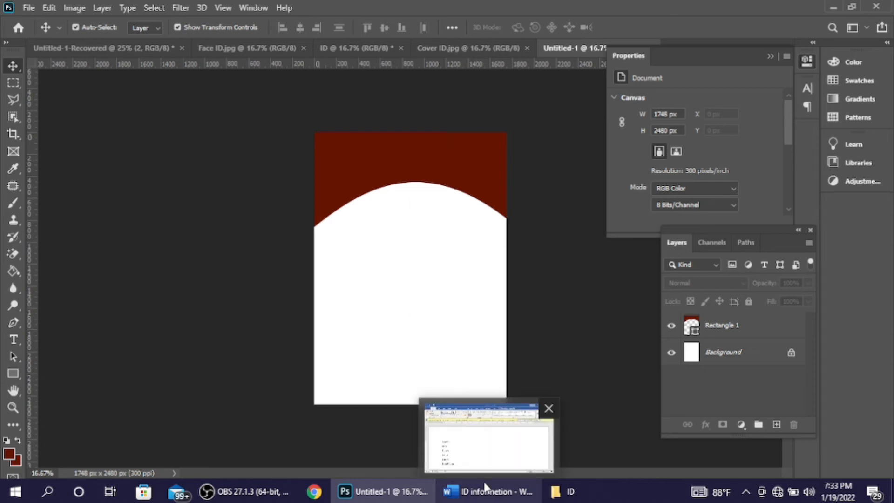
Step: Copy the Somali notice paragraph from 'Ogeysiis' through the website line in Word
click(488, 494)
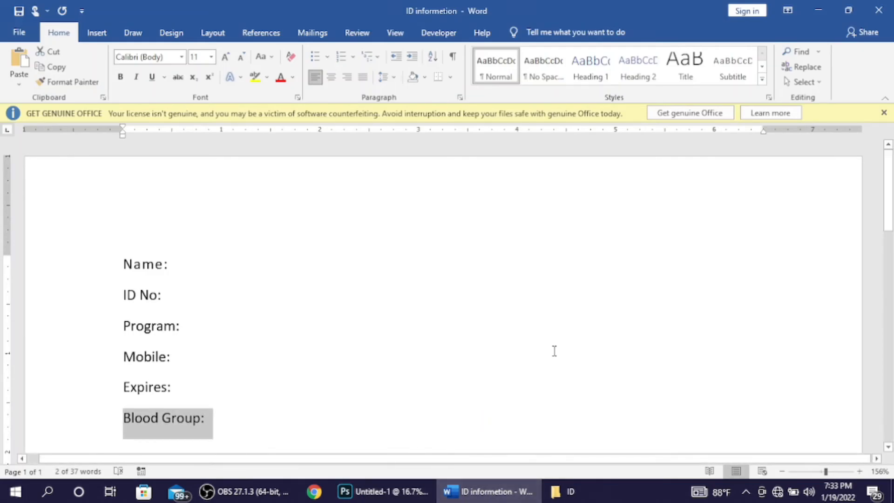
drag(889, 208, 890, 273)
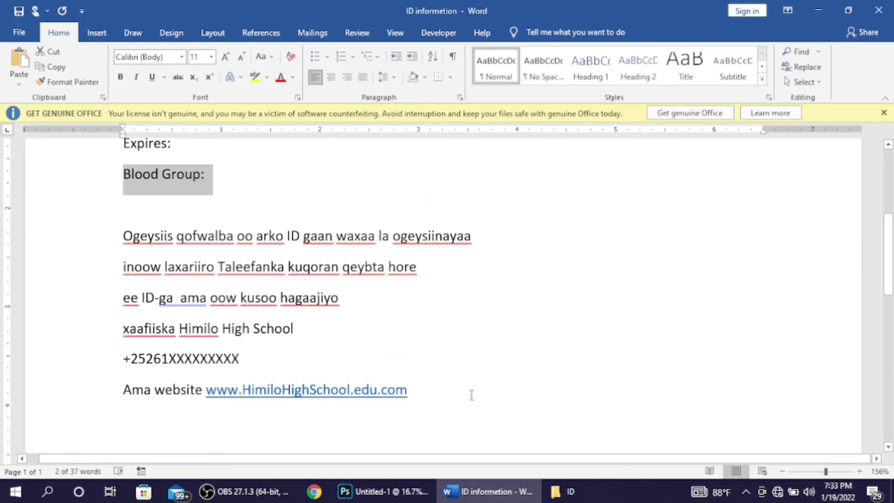
drag(453, 397, 103, 261)
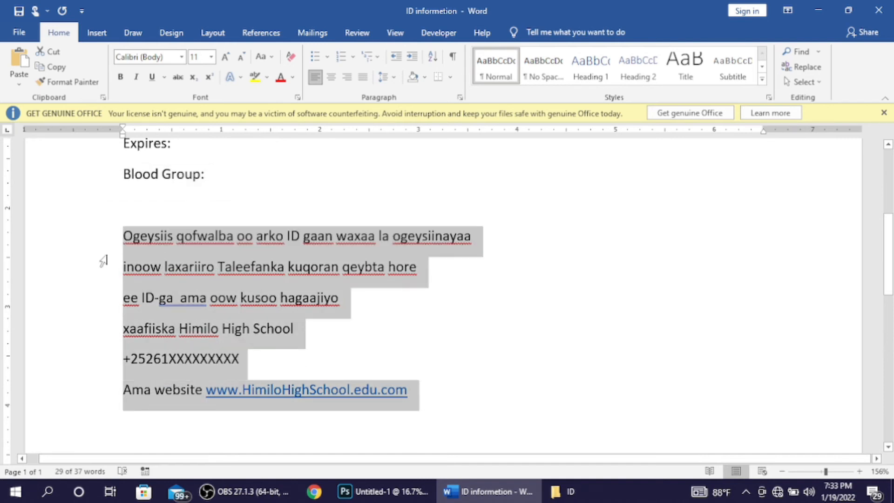
click(360, 493)
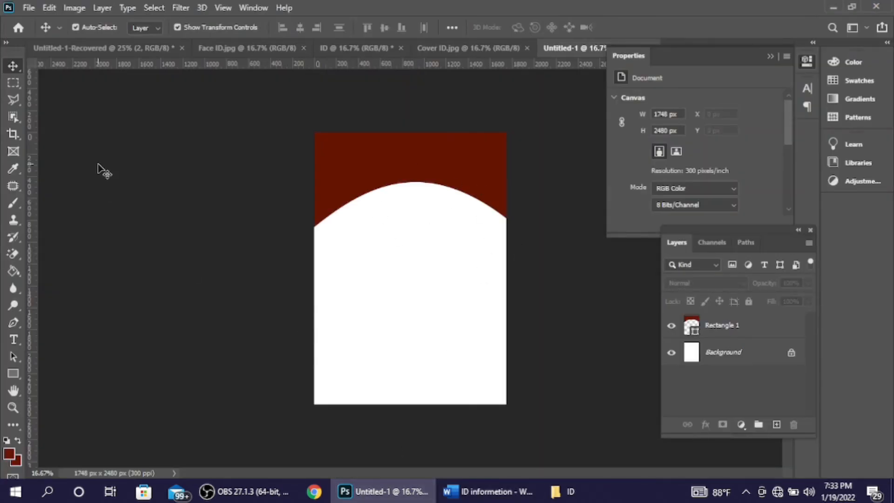
Step: Paste the Somali notice as a text layer below the arch and shift it left
click(14, 341)
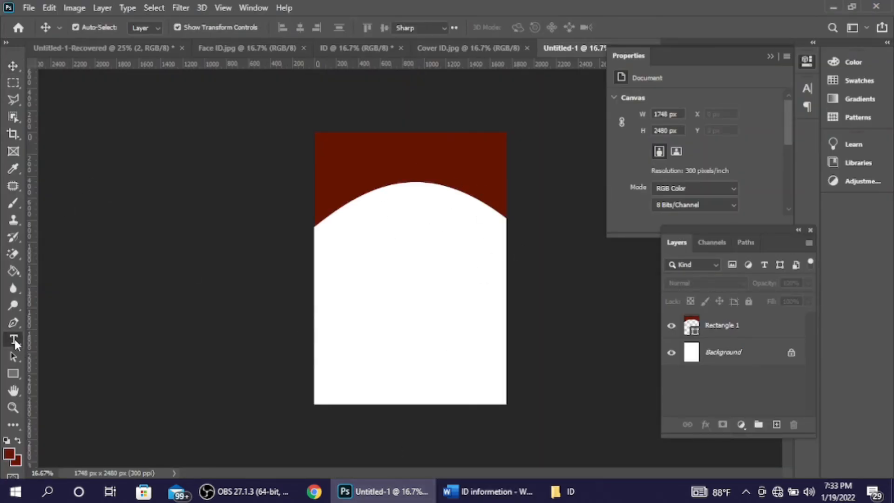
click(362, 250)
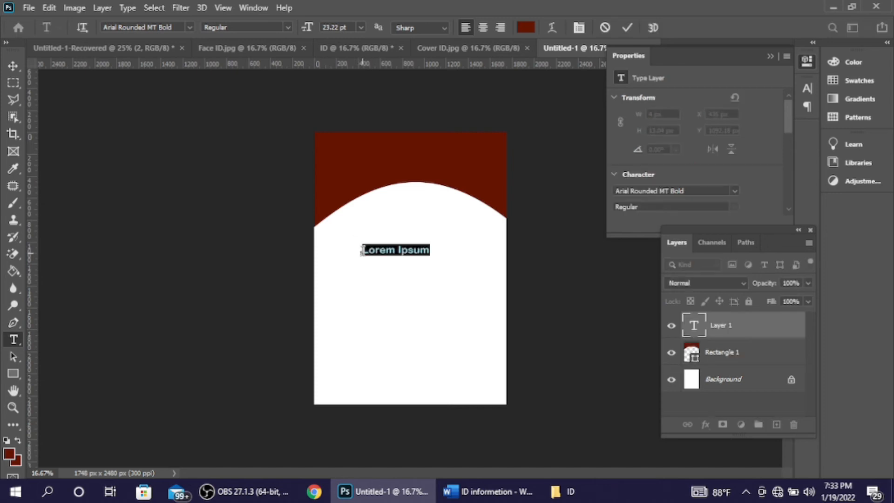
key(ctrl+v)
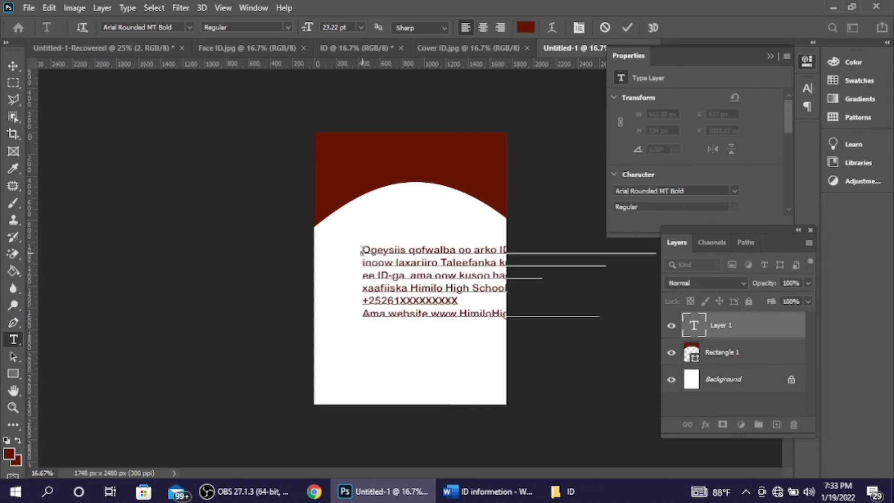
click(627, 28)
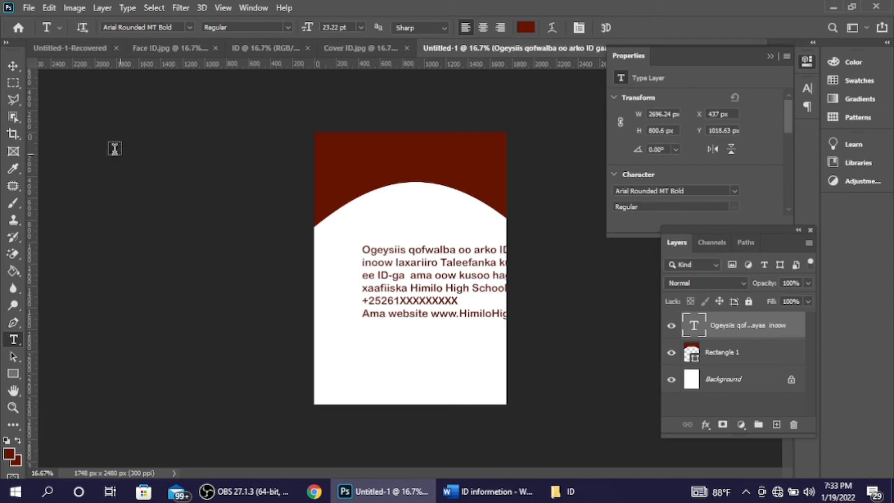
click(16, 67)
drag(418, 266, 390, 287)
Step: Break the notice's first line before 'waxaa', shrink its font size, and nudge it down-right
double_click(496, 251)
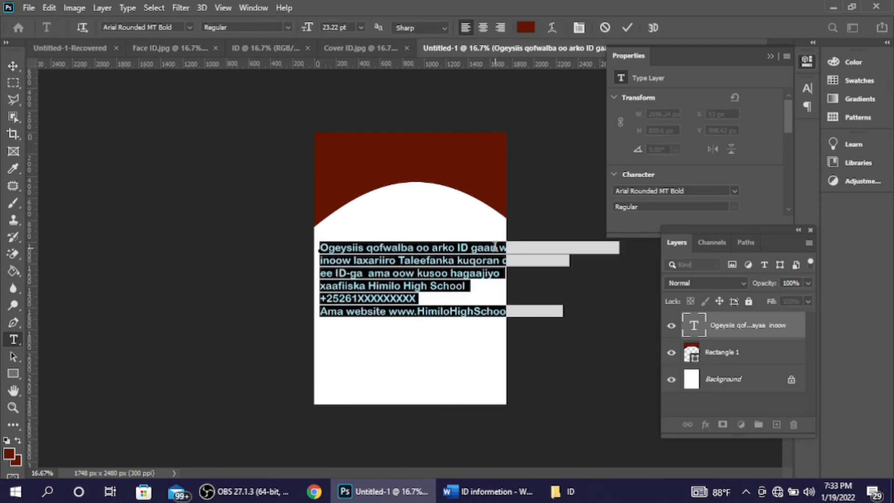
click(512, 248)
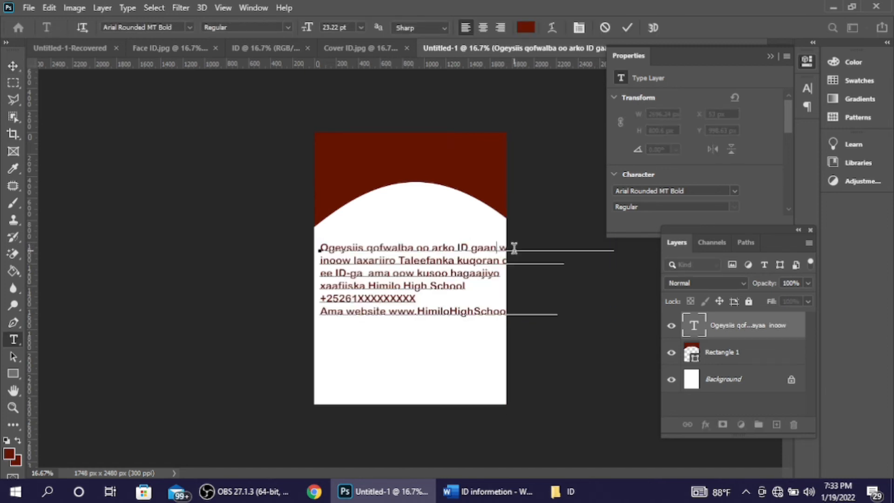
key(Return)
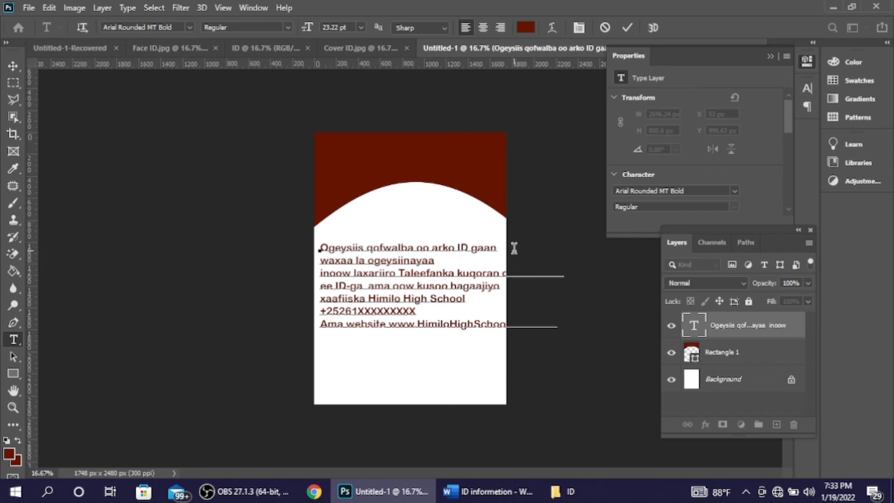
key(ctrl+a)
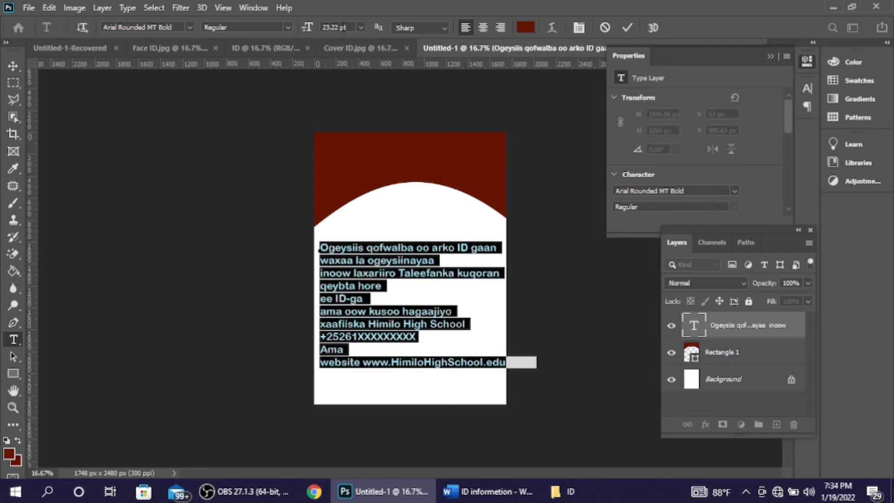
drag(307, 29, 306, 28)
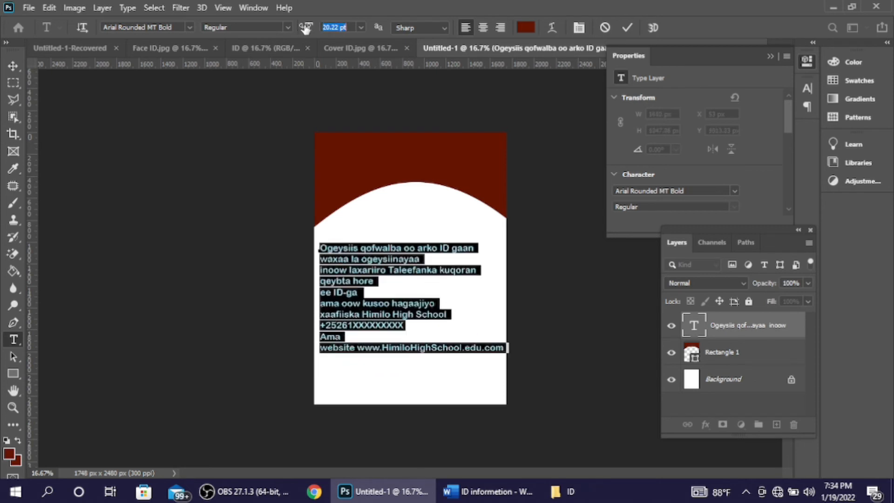
click(634, 27)
key(v)
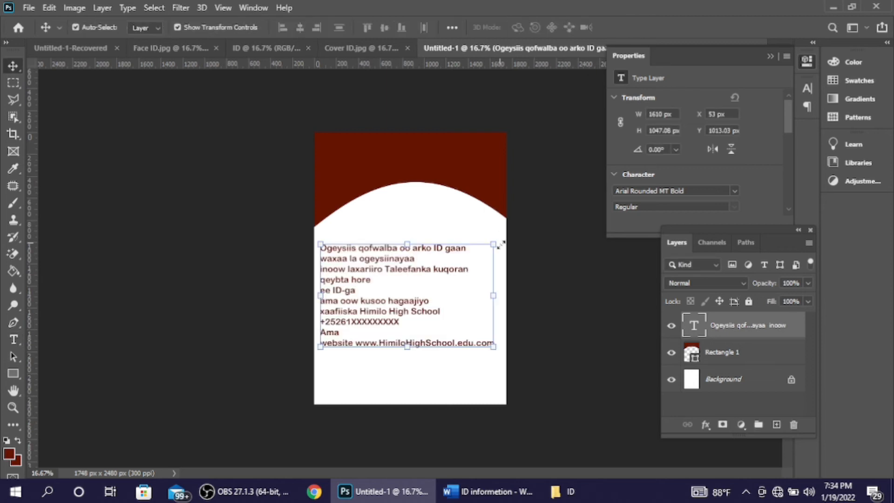
drag(475, 296, 479, 301)
Step: Try joining the 'waxaa la ogeysiinayaa' line onto the first line, then undo it
double_click(434, 314)
click(457, 305)
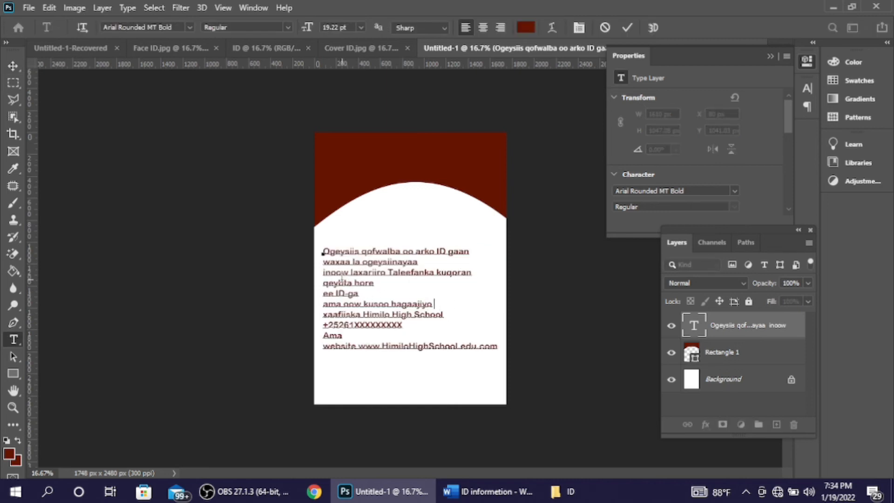
click(324, 270)
key(BackSpace)
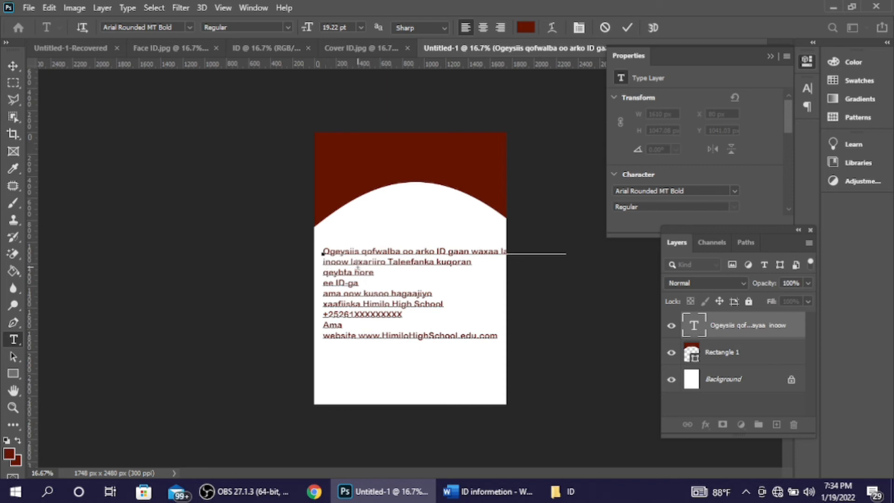
key(ctrl+z)
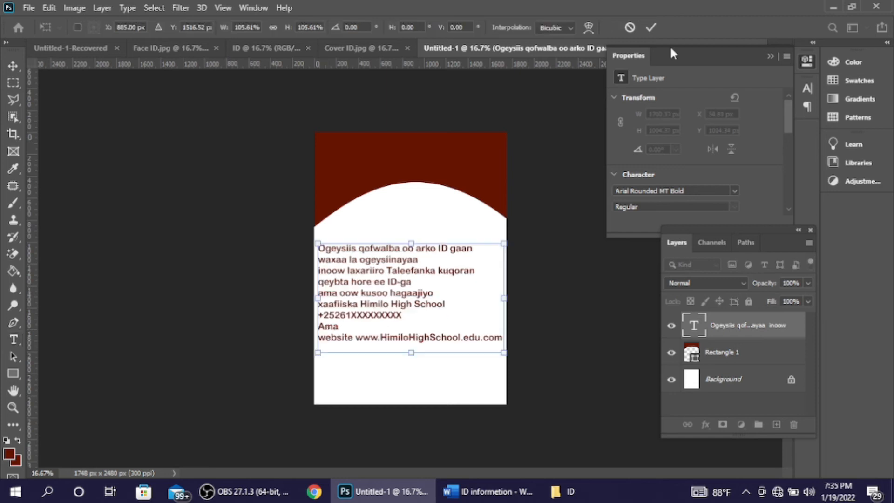
Step: Apply the notice's enlargement and move the text block down toward the card bottom
click(651, 27)
click(535, 263)
drag(424, 291, 424, 344)
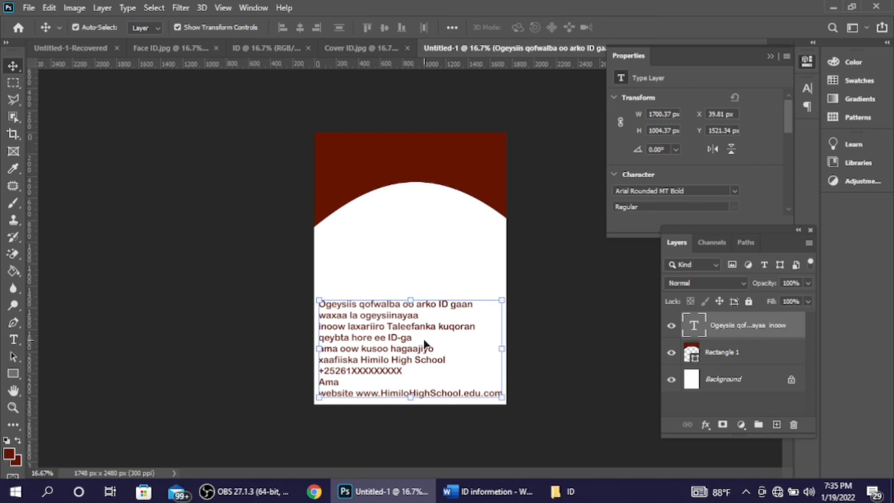
Step: Join 'Ama' onto the phone-number line, shift the block slightly right, and compare with Cover ID.jpg
double_click(424, 340)
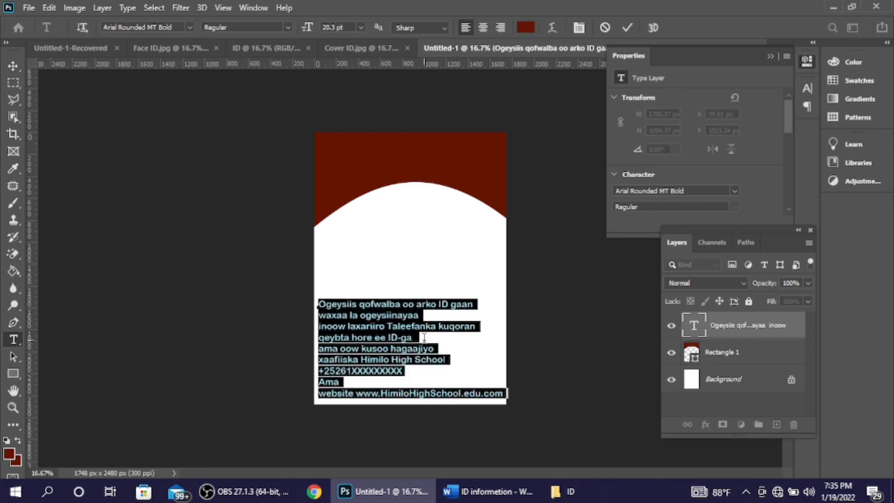
click(396, 380)
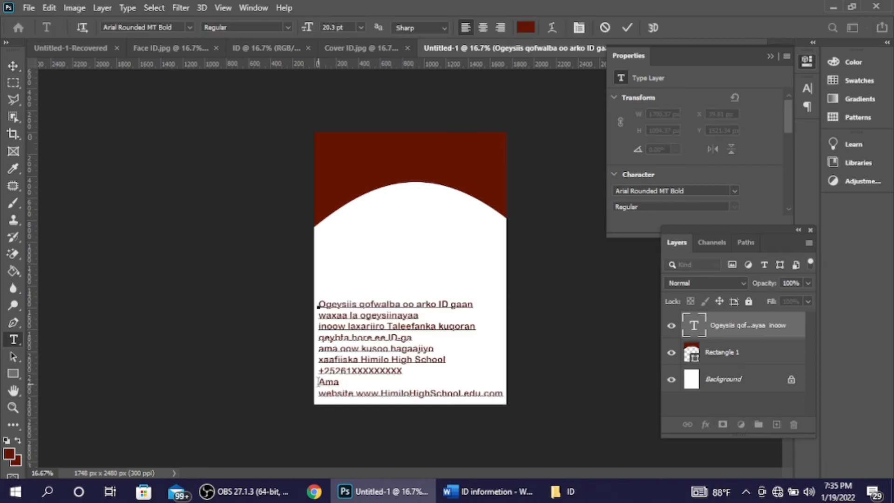
key(BackSpace)
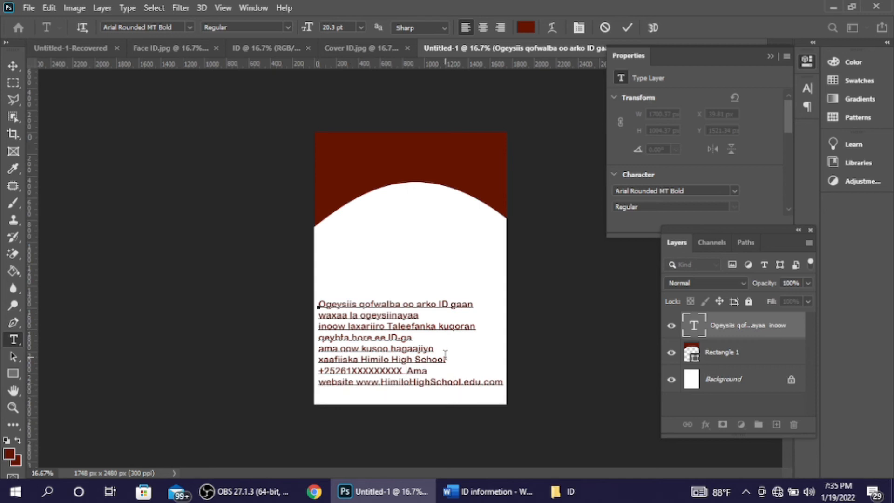
click(627, 27)
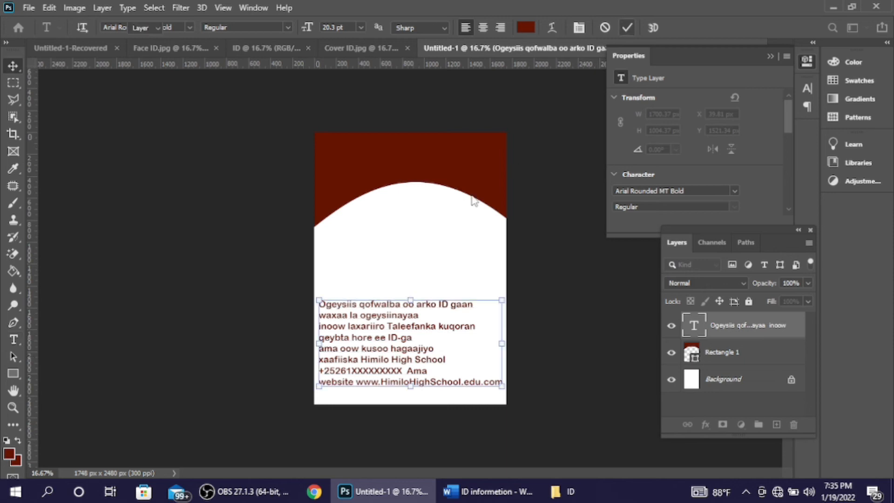
key(v)
drag(393, 334, 393, 334)
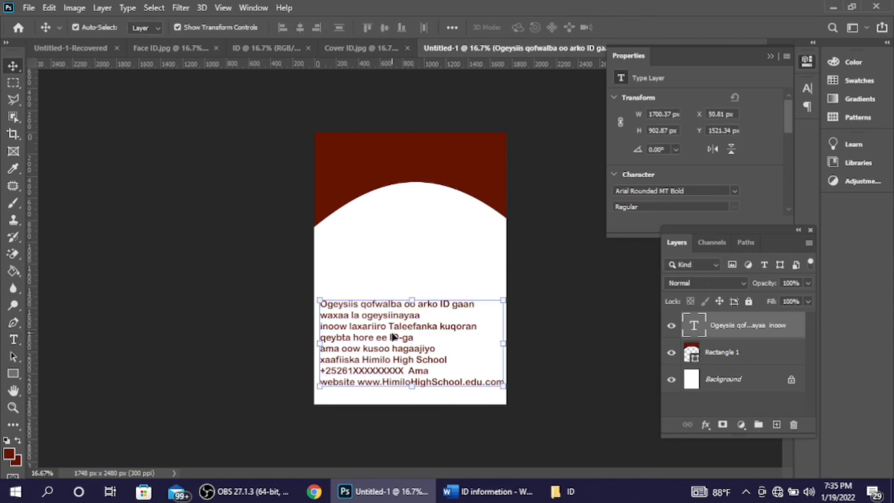
click(563, 227)
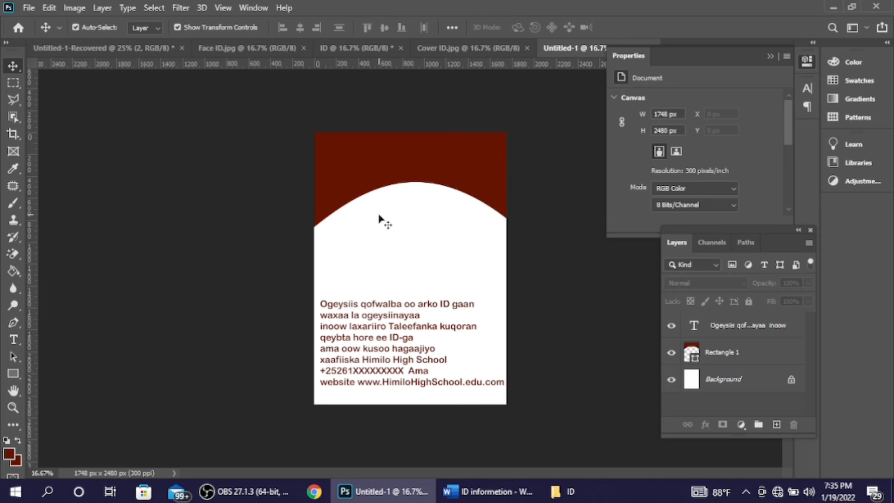
click(456, 46)
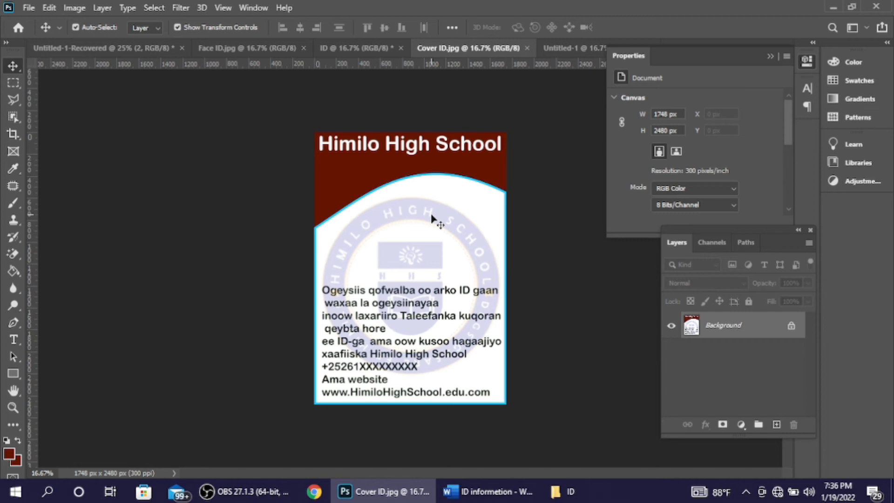
click(564, 43)
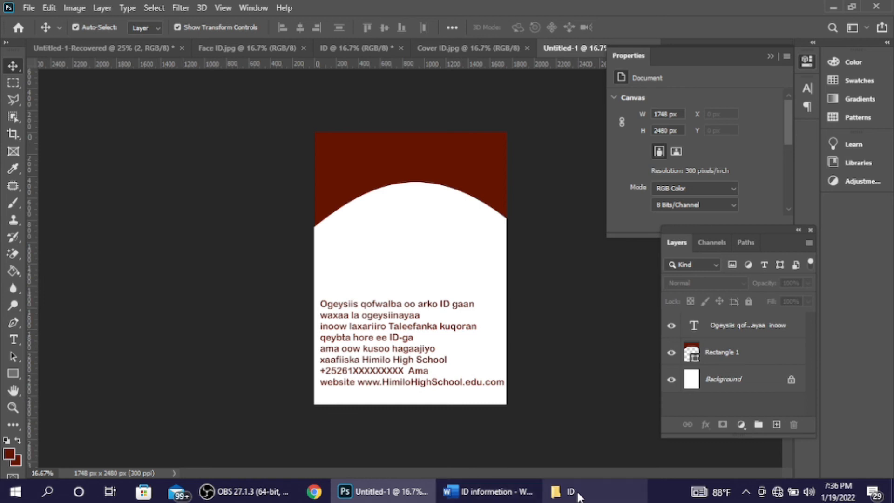
Step: Drag the School Logo from the ID folder onto the back card and move it up
click(561, 491)
drag(435, 172, 407, 239)
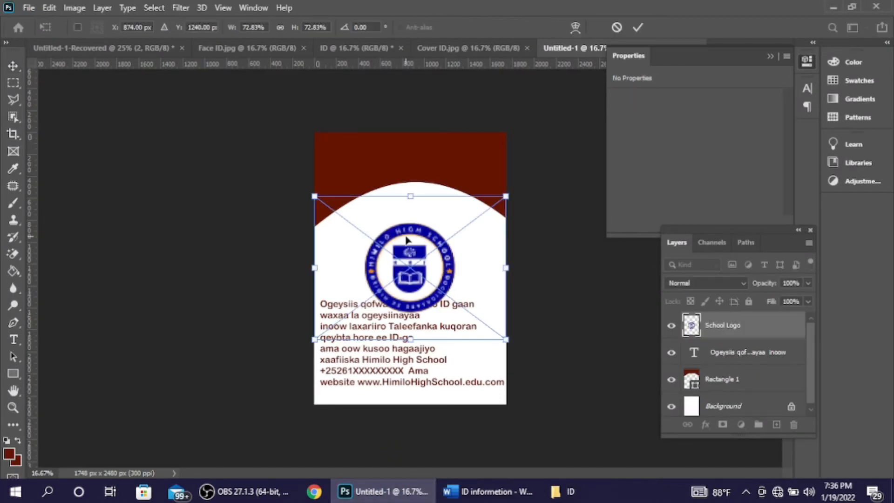
click(637, 27)
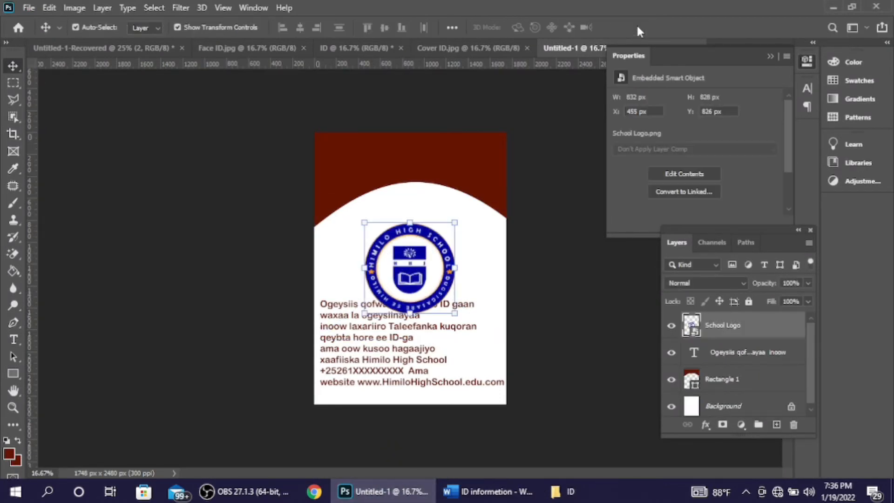
drag(429, 272, 427, 252)
Step: Enlarge the logo to about 110% over the white arch and nudge it slightly down
key(ctrl)
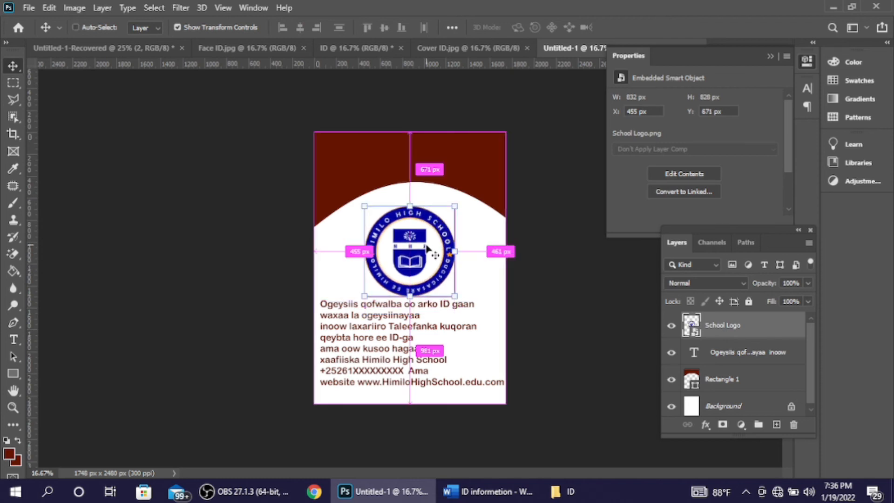
key(ctrl+t)
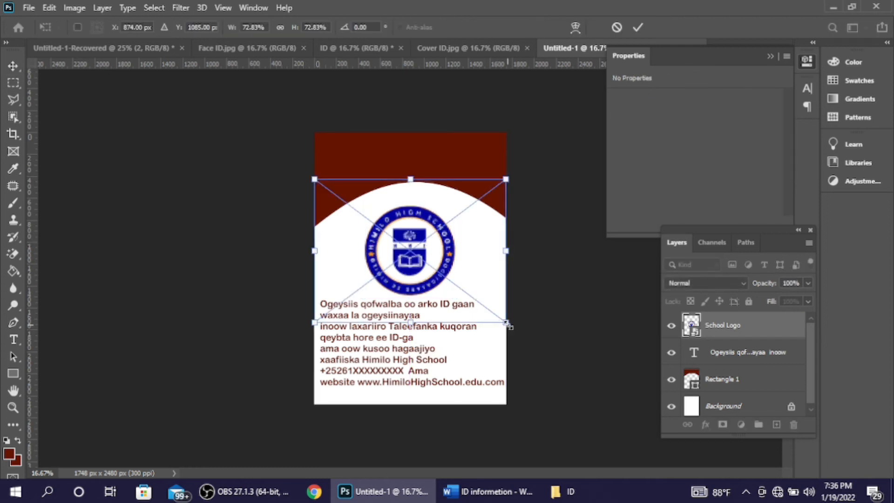
drag(511, 326, 555, 360)
drag(480, 260, 481, 262)
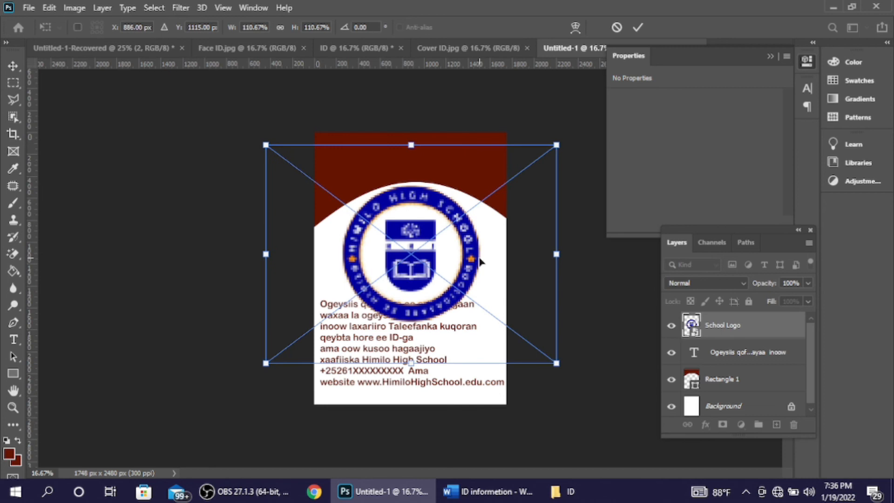
click(637, 27)
click(588, 257)
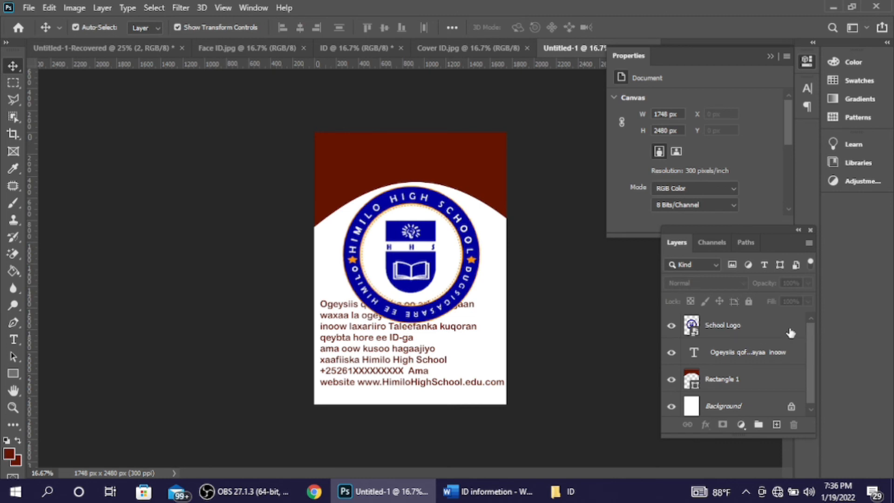
Step: Drag the School Logo layer below Rectangle 1, directly above Background
drag(785, 330, 795, 379)
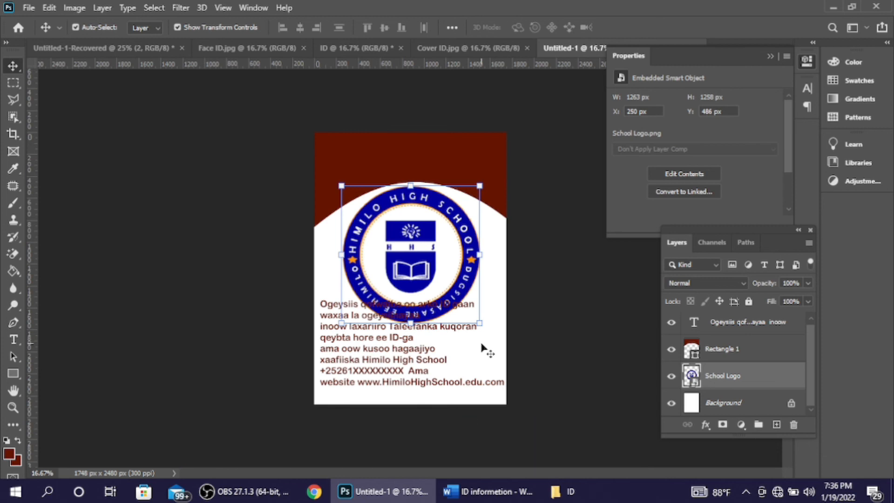
Step: Set the School Logo layer's Blending Options opacity to 11% as a faint watermark
double_click(752, 379)
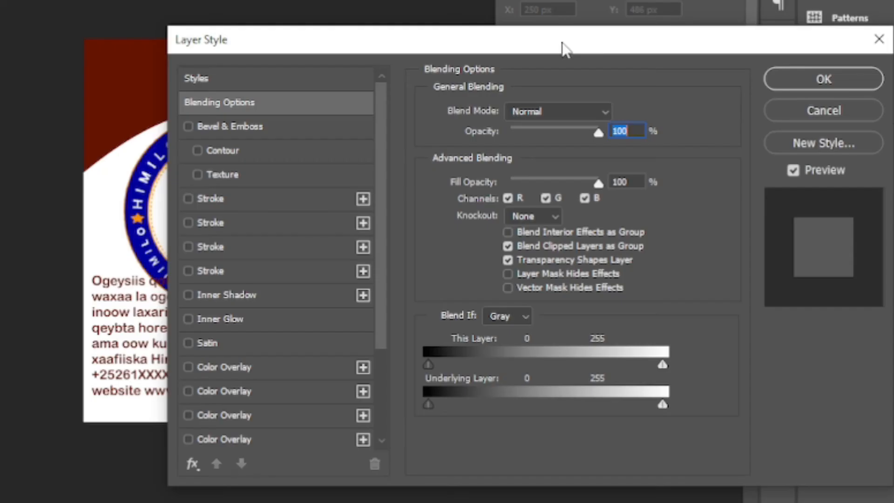
drag(658, 140, 740, 110)
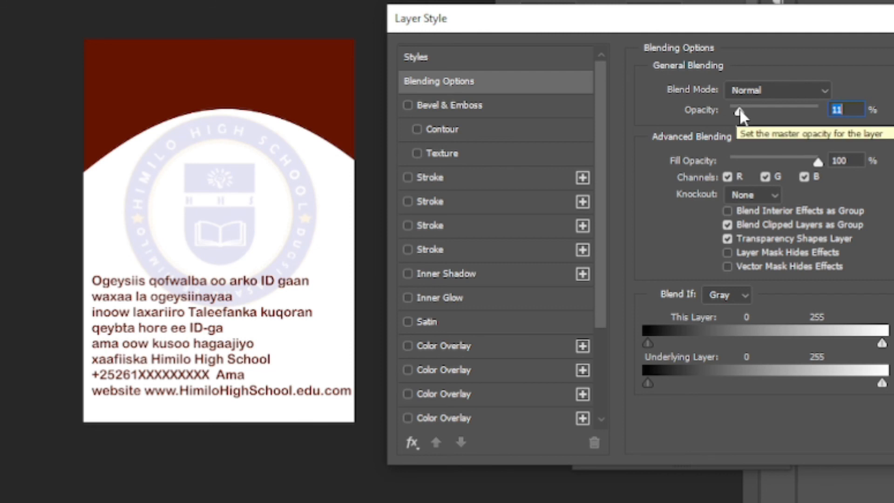
drag(771, 36, 694, 34)
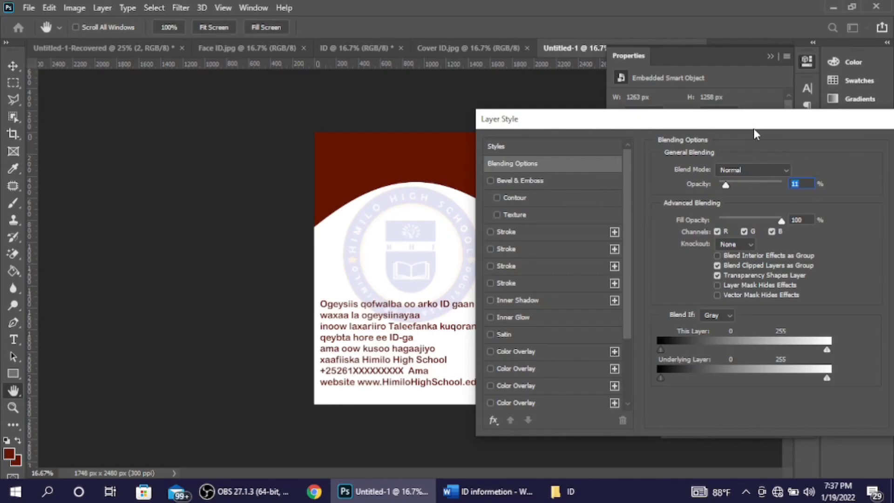
drag(754, 129, 658, 124)
click(819, 146)
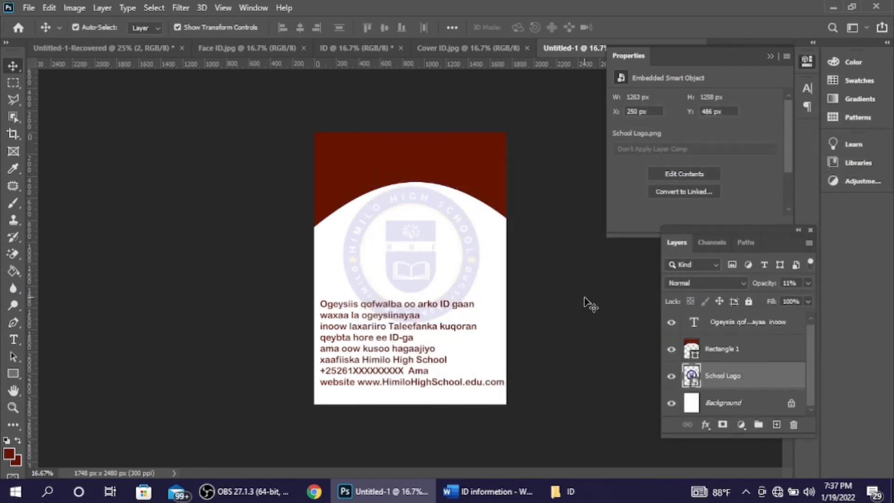
click(585, 298)
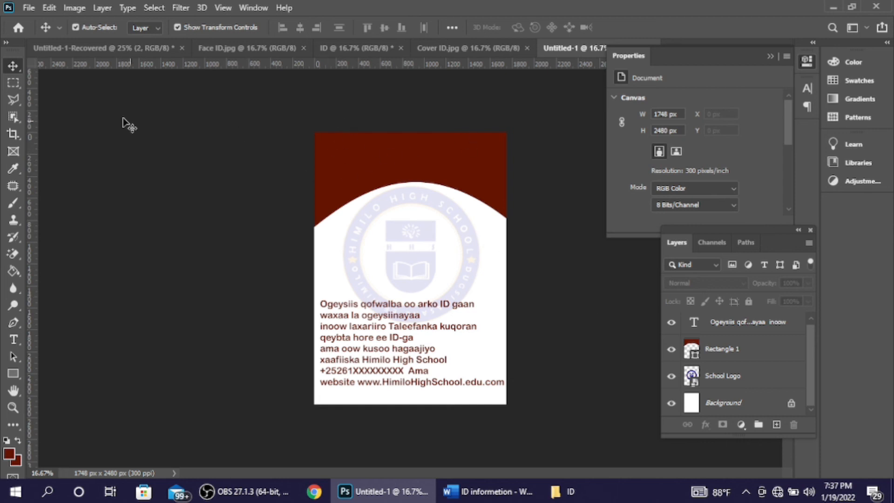
Step: Paste 'Himilo HighSchool' as text on the red header and colour it #fcfbe7
click(13, 339)
click(371, 156)
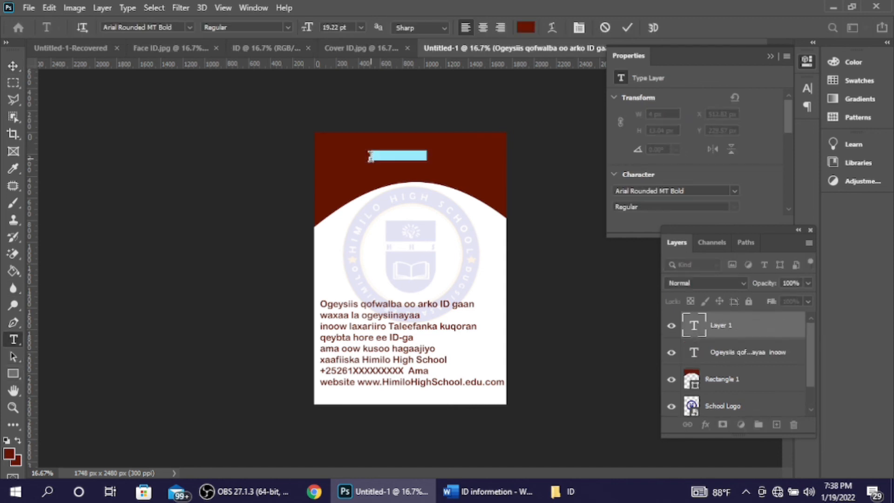
key(ctrl+v)
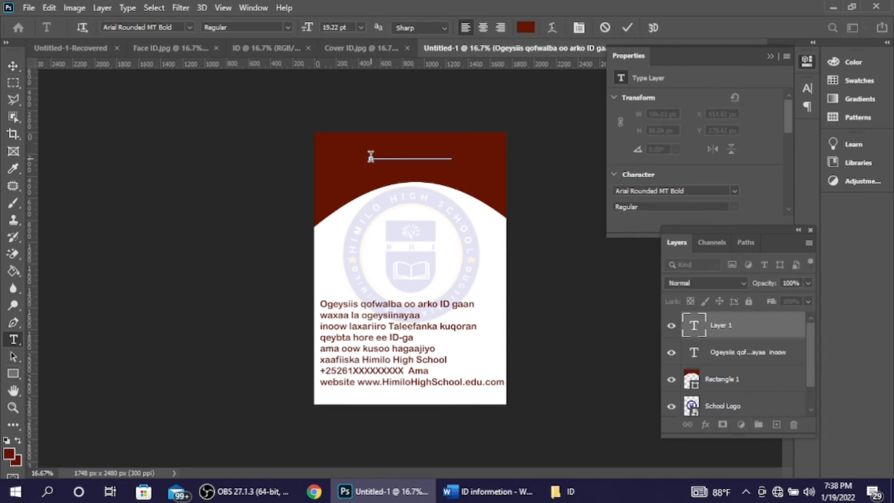
key(ctrl+a)
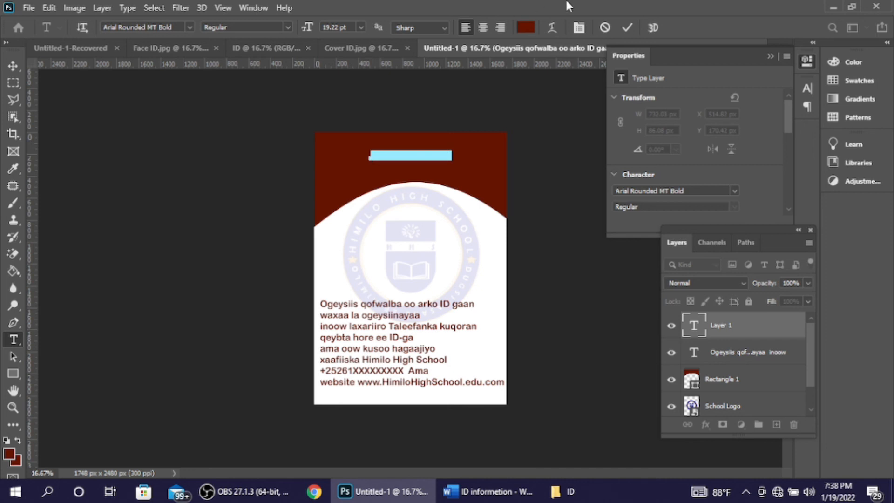
click(525, 27)
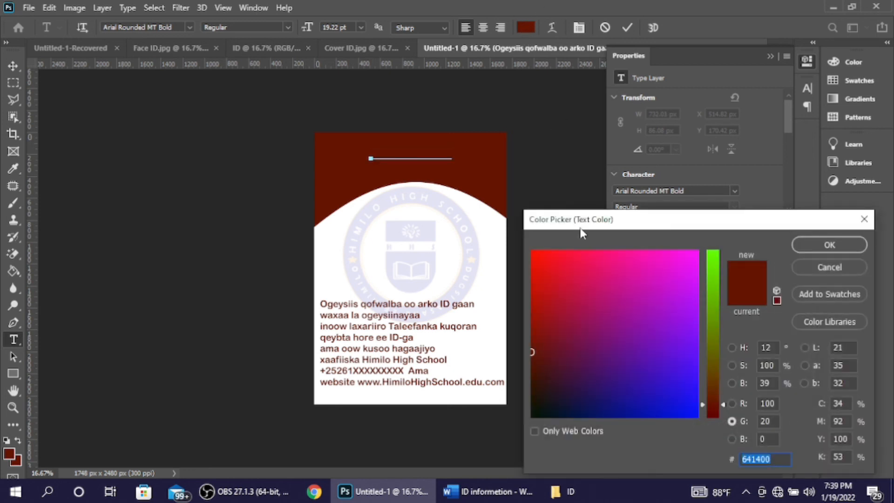
drag(599, 277, 717, 258)
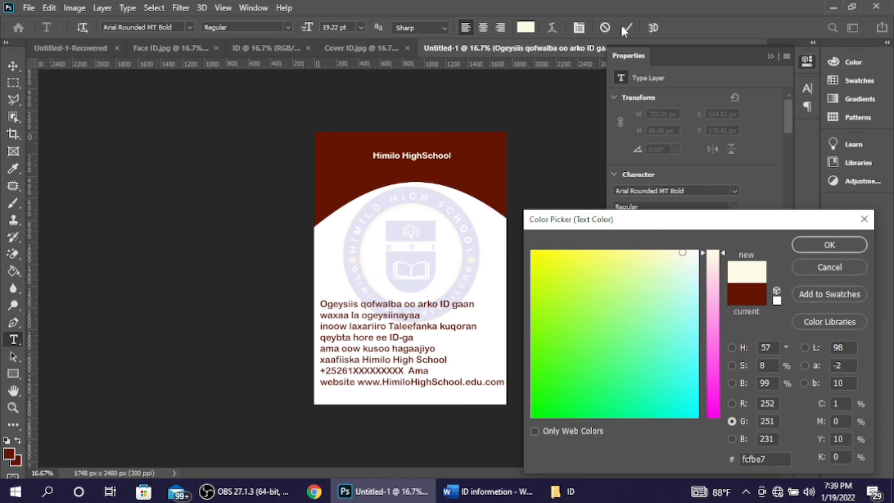
click(816, 246)
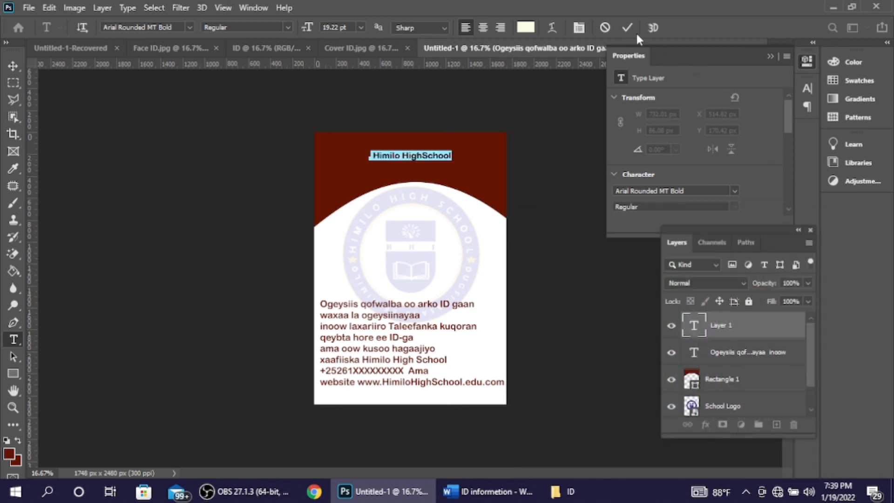
Step: Scale the heading up across the top of the header to about 44.97 pt
click(629, 26)
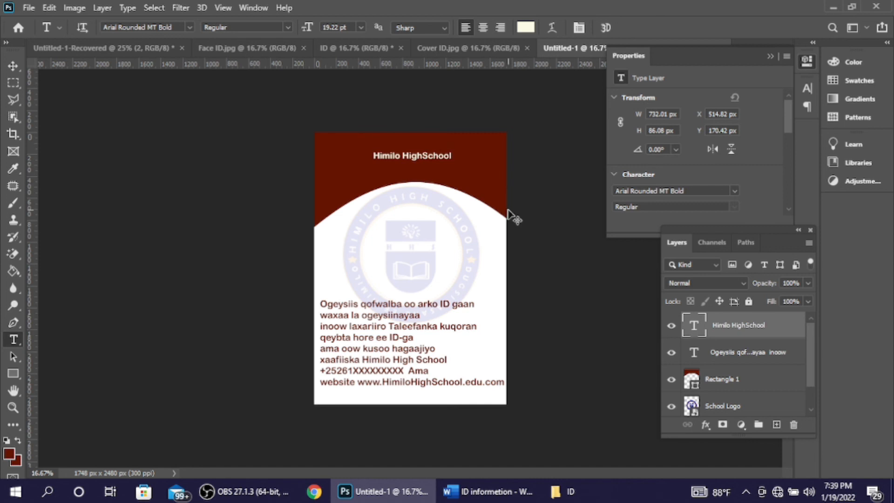
key(ctrl+t)
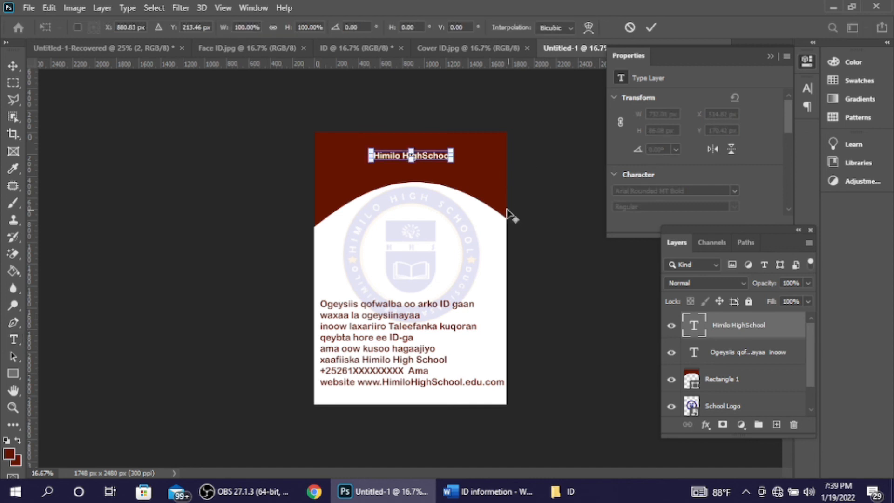
mouse_move(452, 160)
mouse_down()
mouse_move(506, 178)
mouse_move(458, 146)
mouse_up()
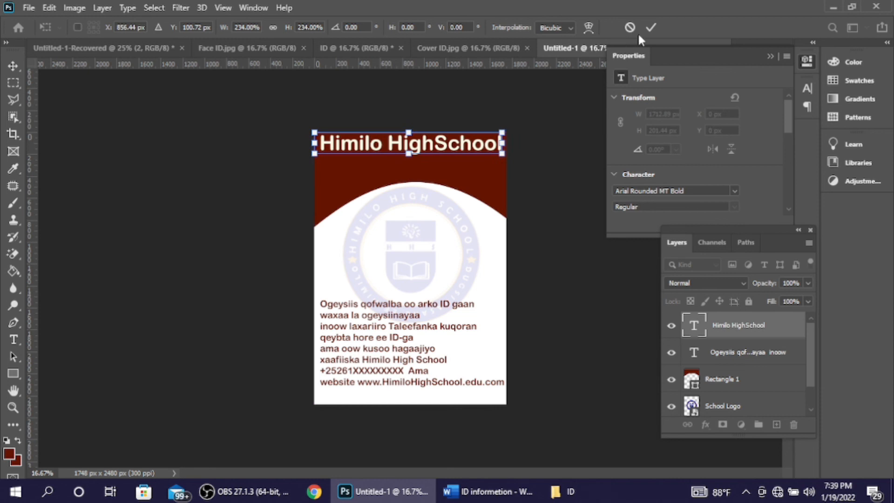
click(653, 29)
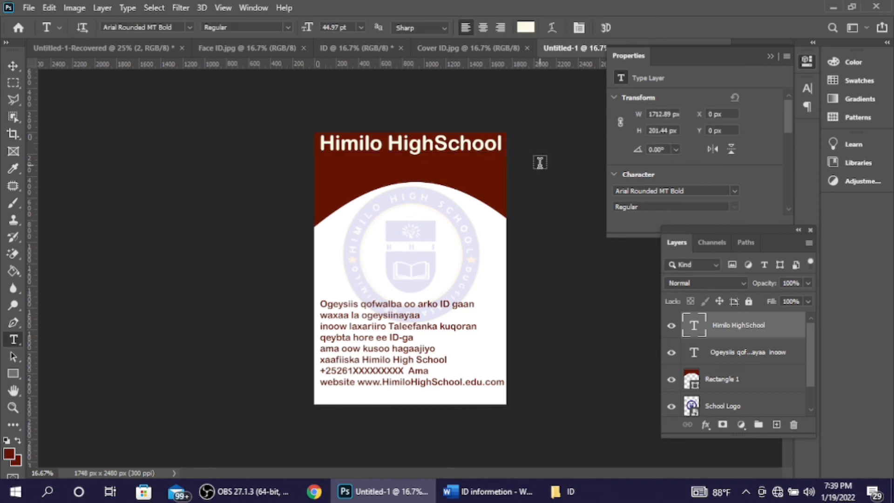
Step: Move the 'Himilo HighSchool' headline down slightly in the header
click(13, 66)
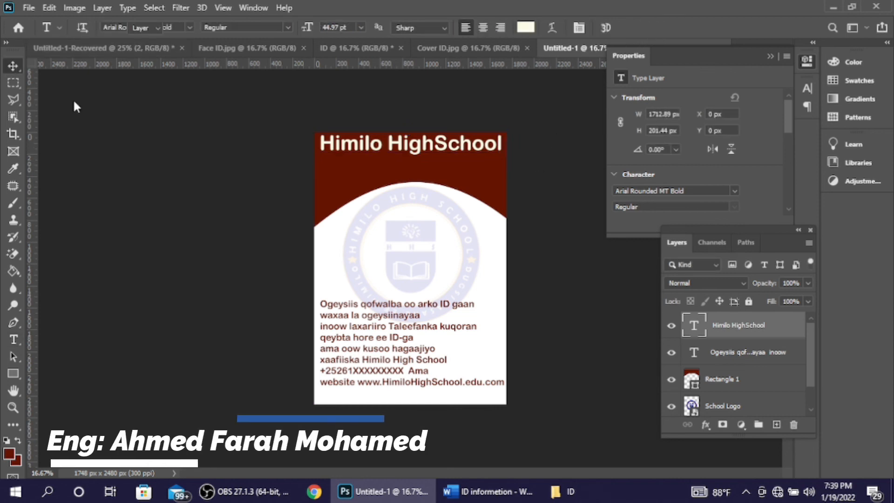
click(334, 141)
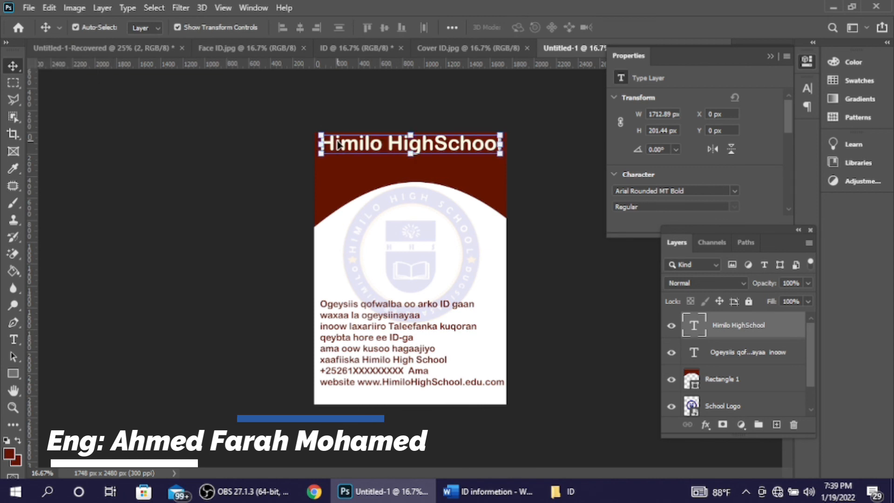
drag(337, 140, 337, 142)
click(591, 145)
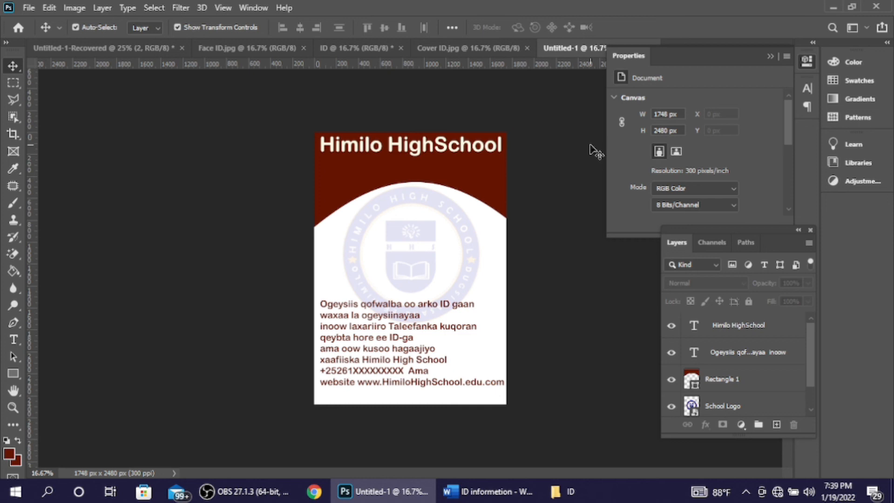
Step: Correct the headline to 'Himilo High School', nudge it left to x −36, y 18 px, then view Face ID.jpg
double_click(453, 149)
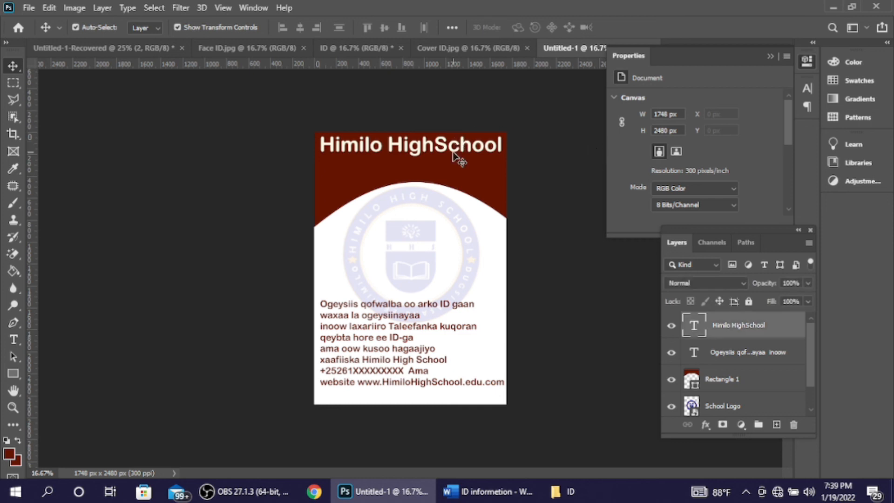
click(436, 145)
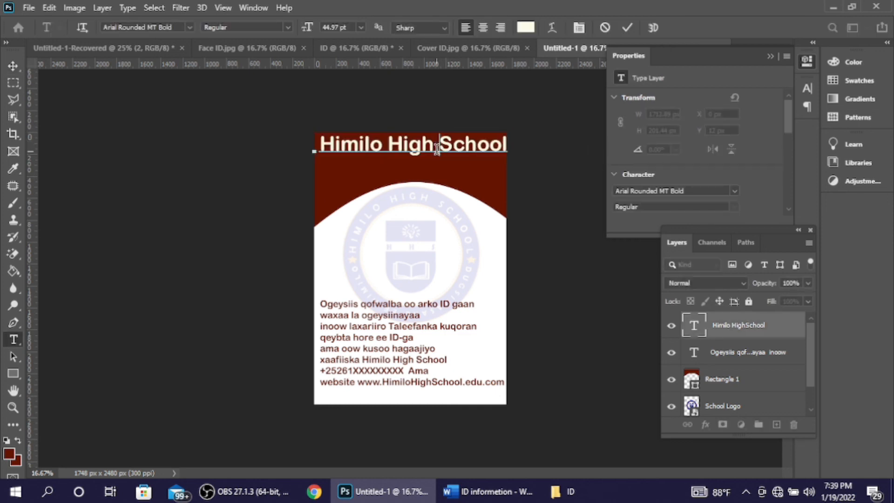
click(627, 28)
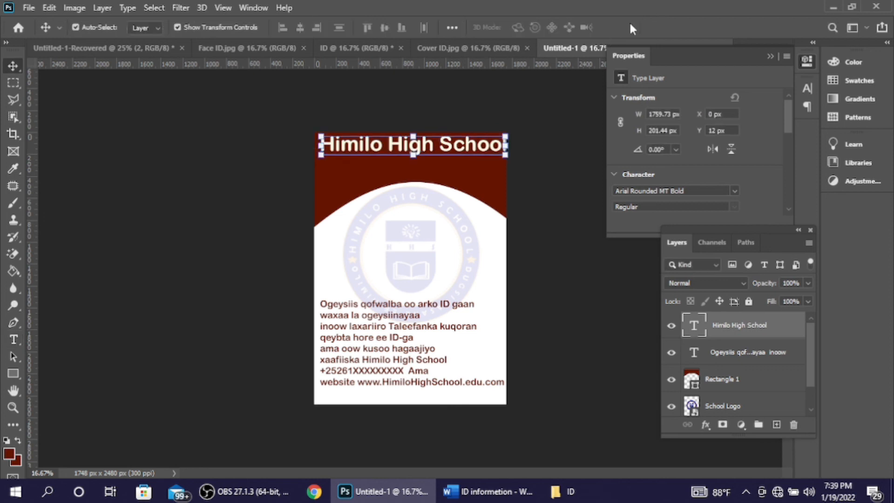
key(Left)
key(Left)
key(Left)
key(Left)
key(Left)
key(Left)
key(Left)
key(Left)
key(Left)
key(Left)
key(Left)
key(Left)
key(Left)
key(Left)
key(Left)
key(Left)
key(Left)
key(Left)
key(Left)
key(Left)
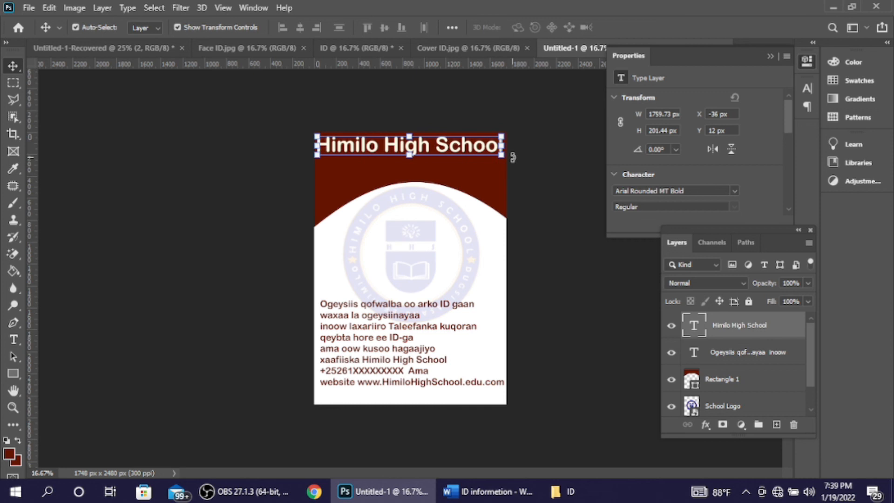
click(536, 159)
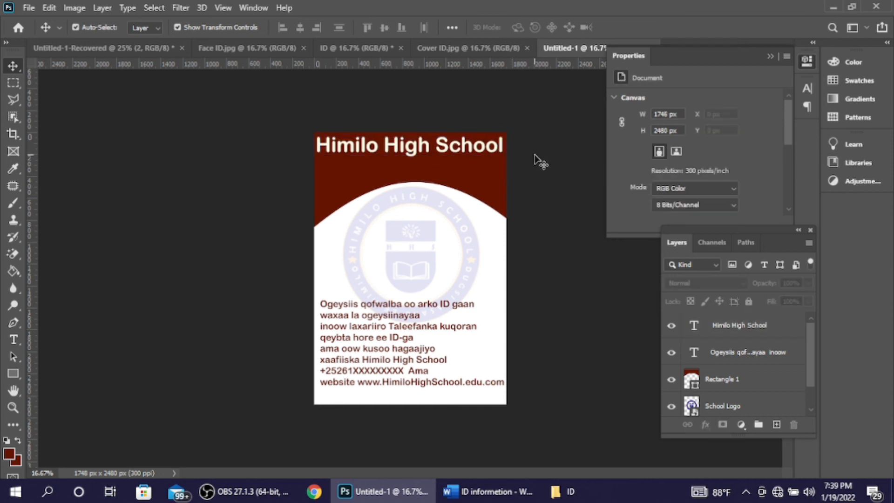
double_click(485, 148)
key(ctrl+c)
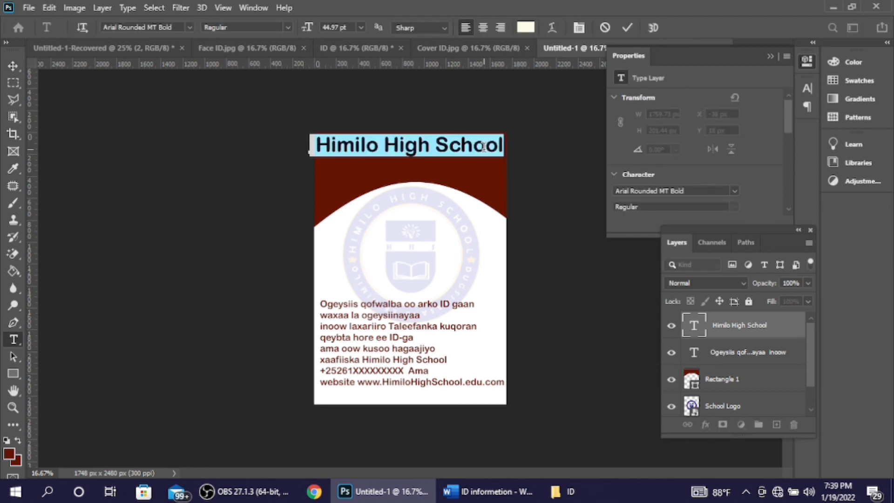
click(281, 50)
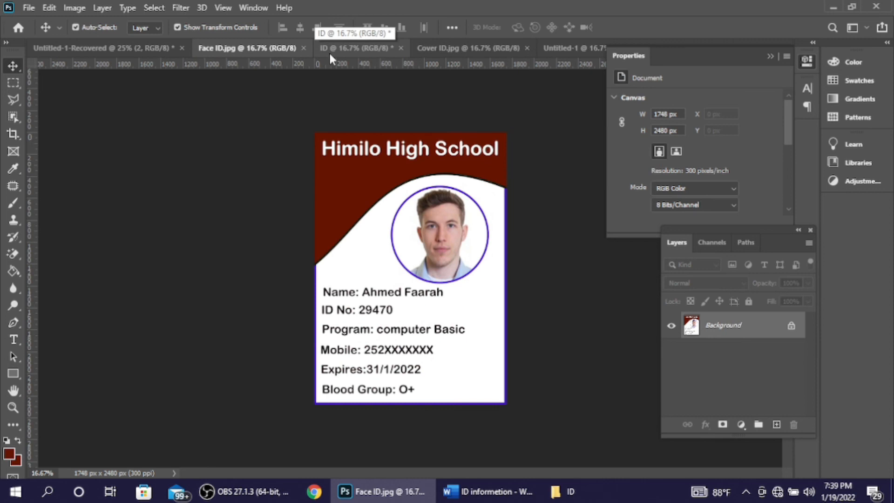
Step: Add 'Himilo High School' as text in the red header of the blank ID card front
click(360, 46)
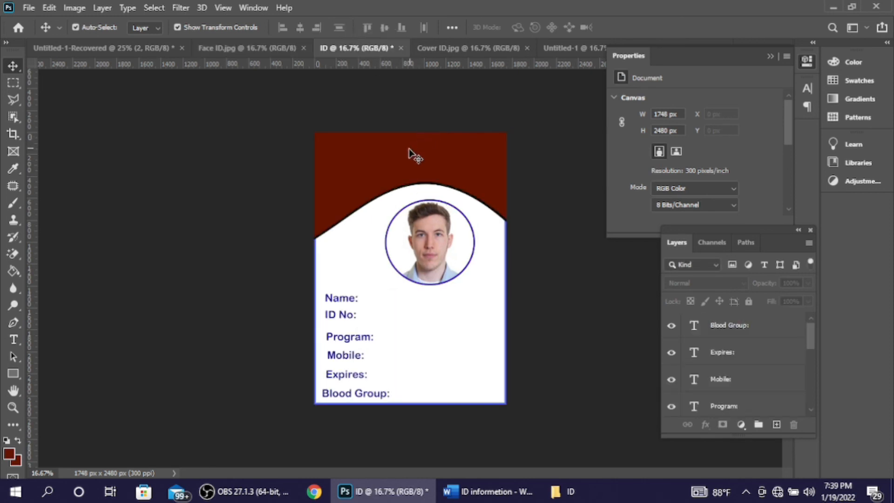
click(409, 151)
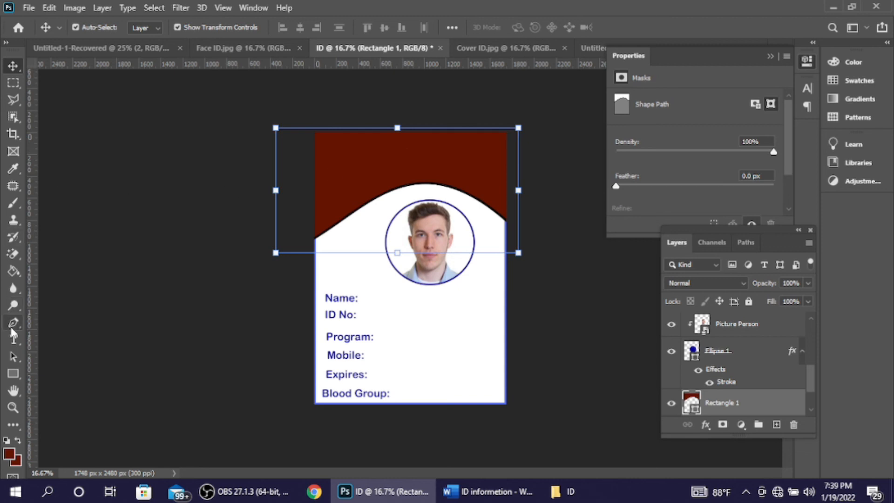
click(14, 339)
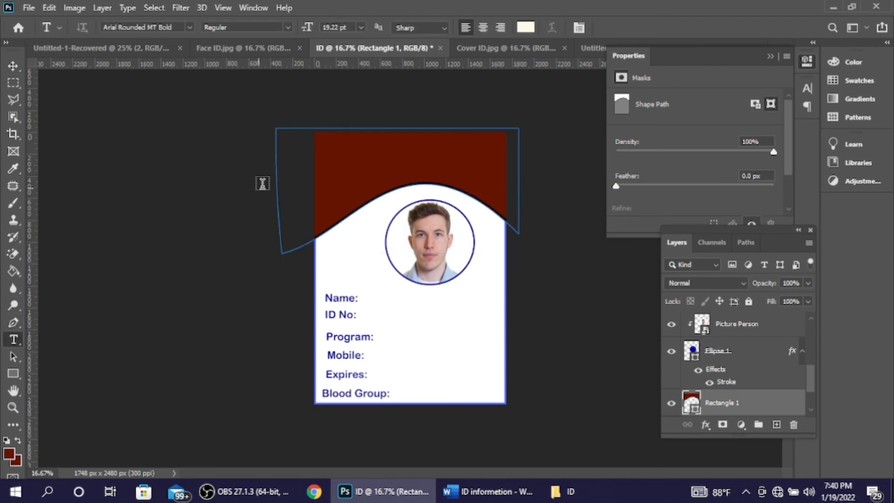
click(367, 152)
key(ctrl+v)
click(630, 27)
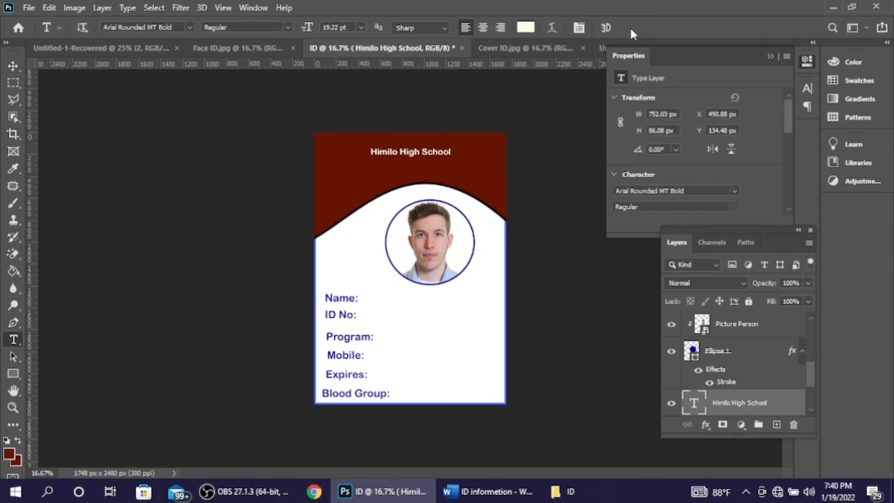
triple_click(439, 151)
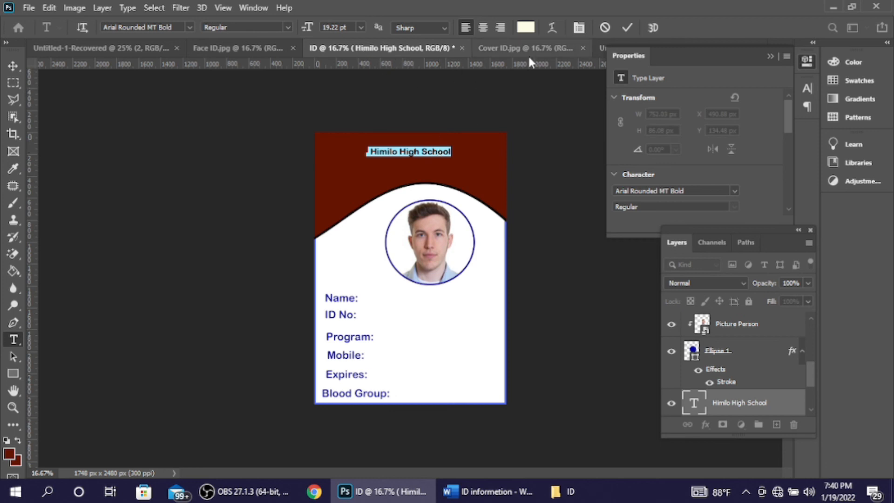
click(628, 28)
Step: Scale the heading up to span the header, nudge it left, and compare with Cover ID.jpg
key(ctrl+t)
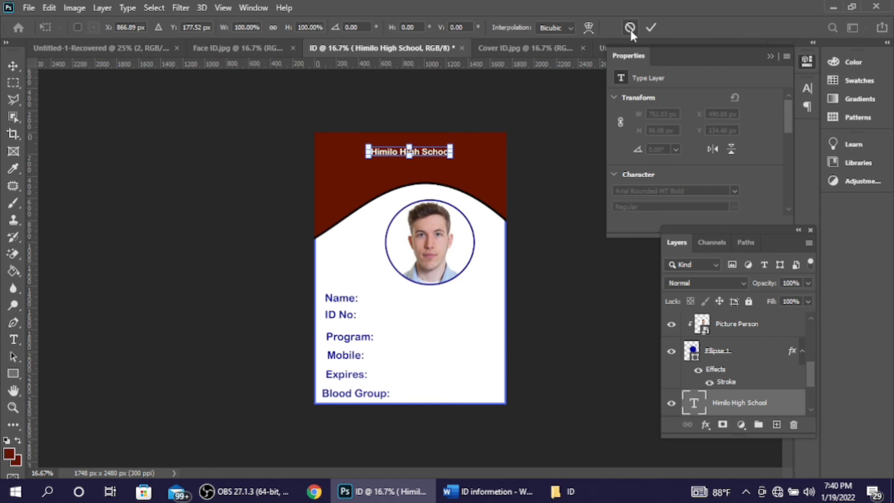
drag(450, 157, 475, 153)
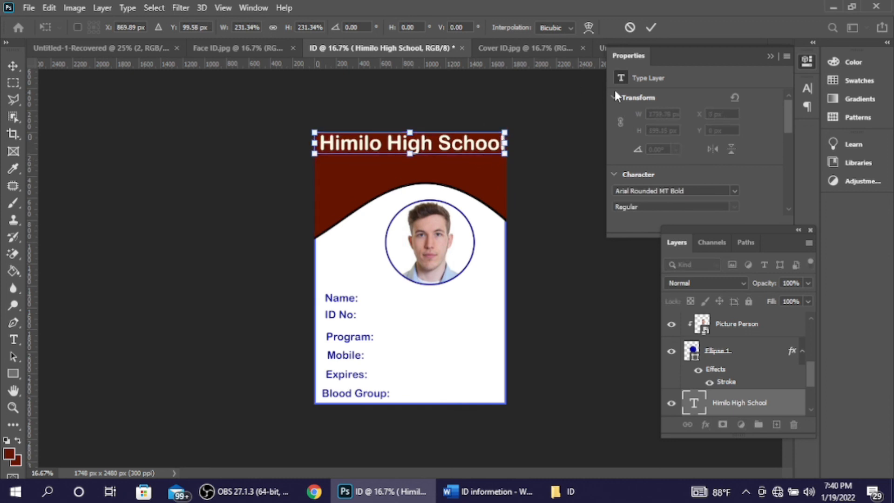
key(Left)
key(Left)
key(Left)
key(Left)
key(Left)
key(Left)
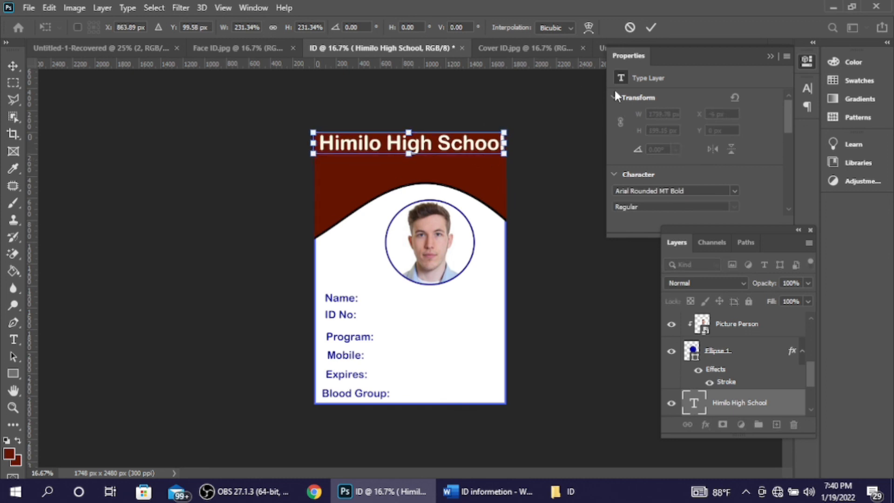
click(651, 26)
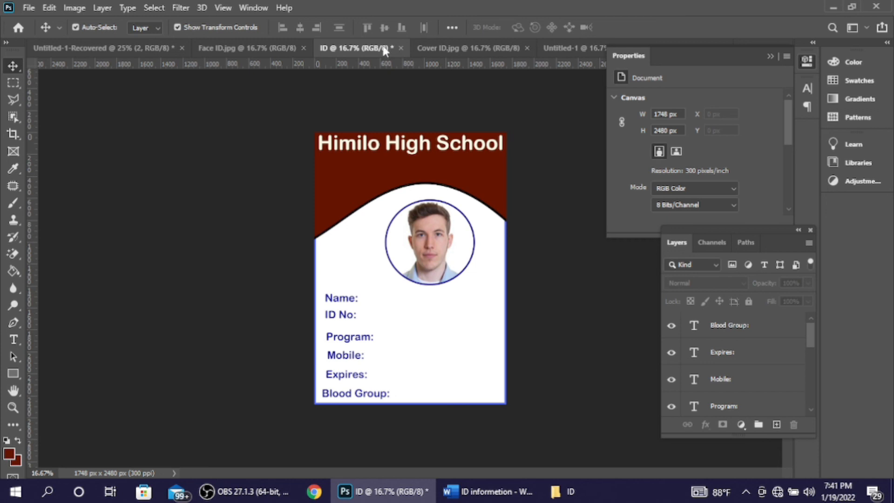
click(439, 53)
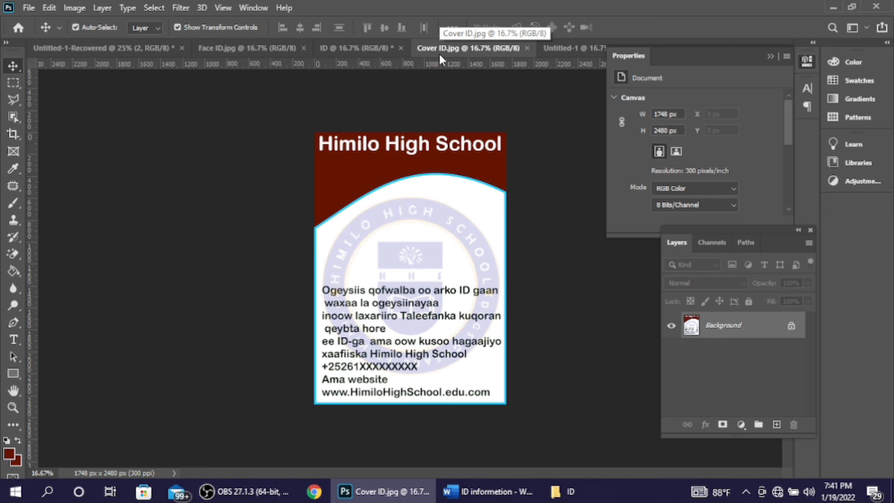
click(361, 45)
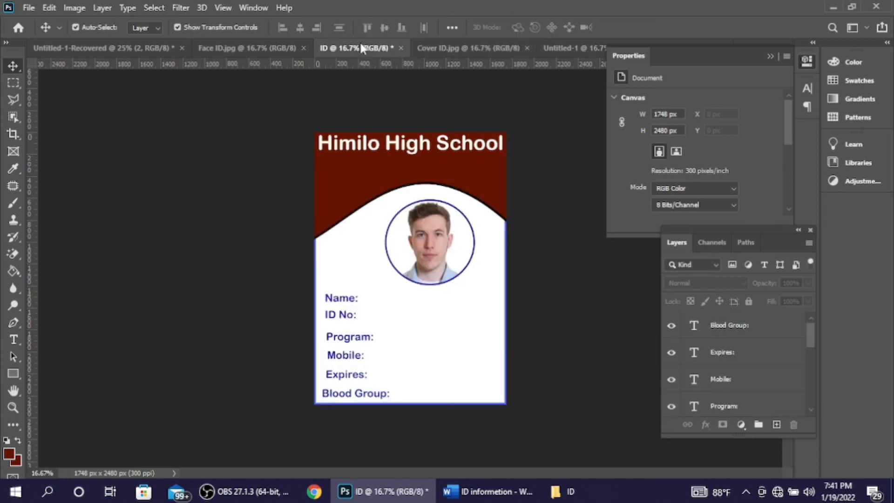
click(29, 9)
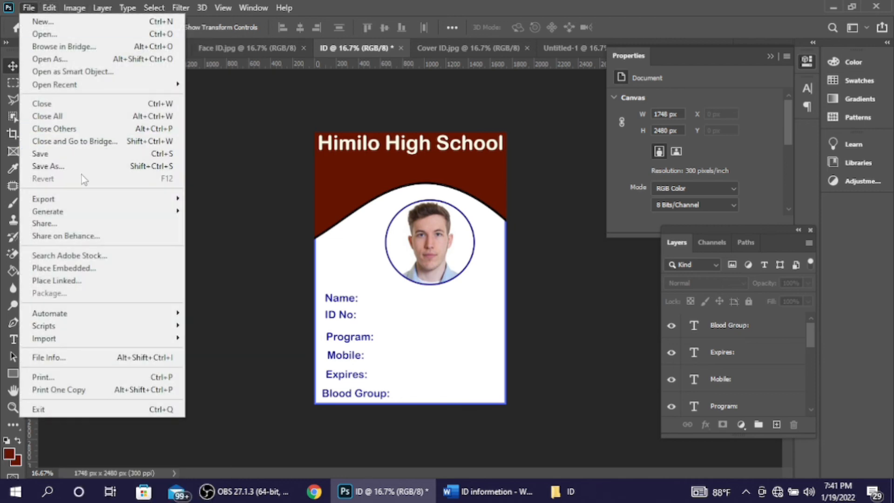
Step: Save the front card to the Desktop as a JPEG named ID at quality 8, High
click(80, 168)
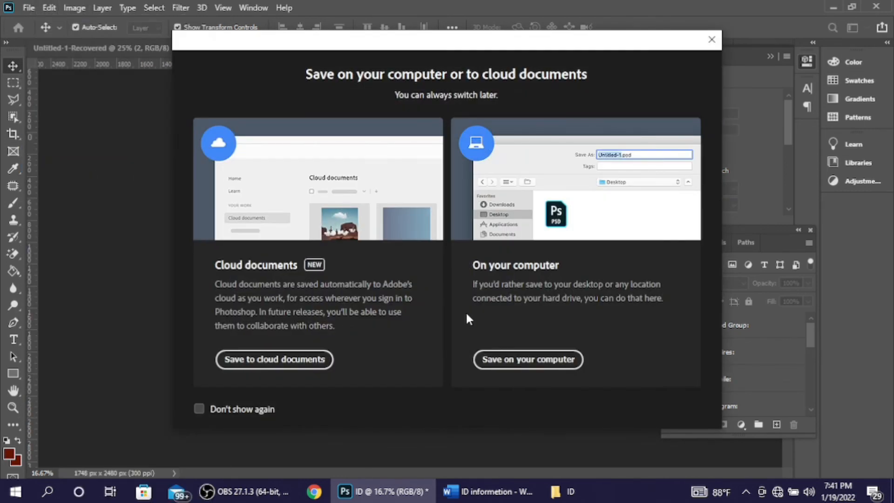
click(529, 364)
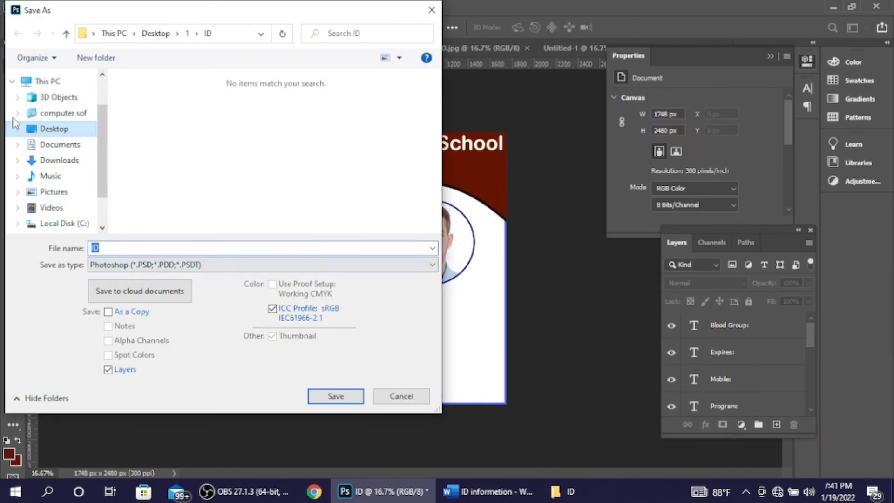
click(60, 133)
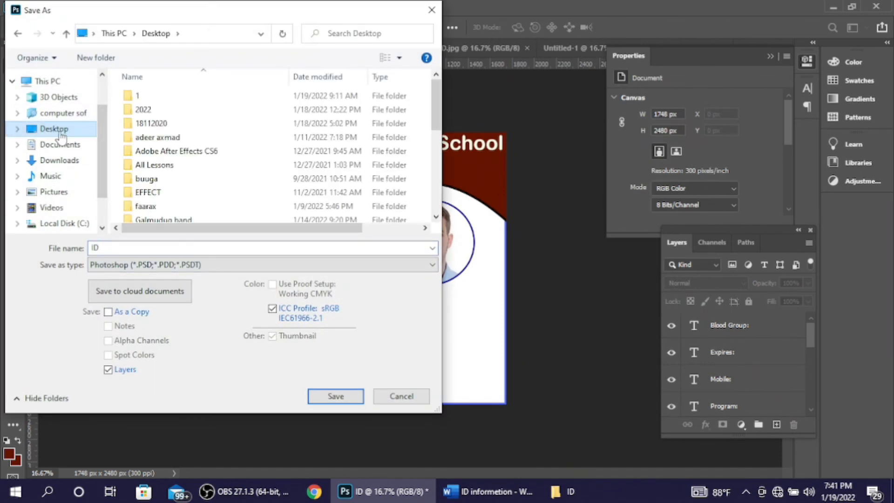
click(182, 265)
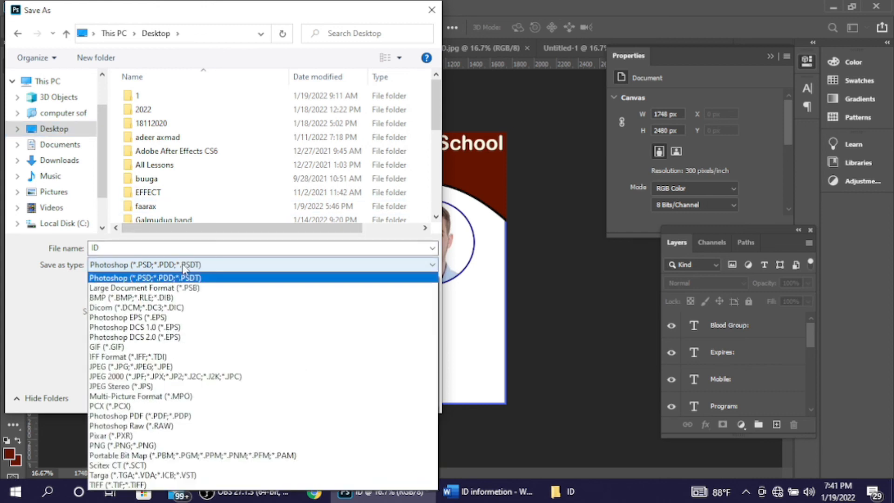
click(174, 367)
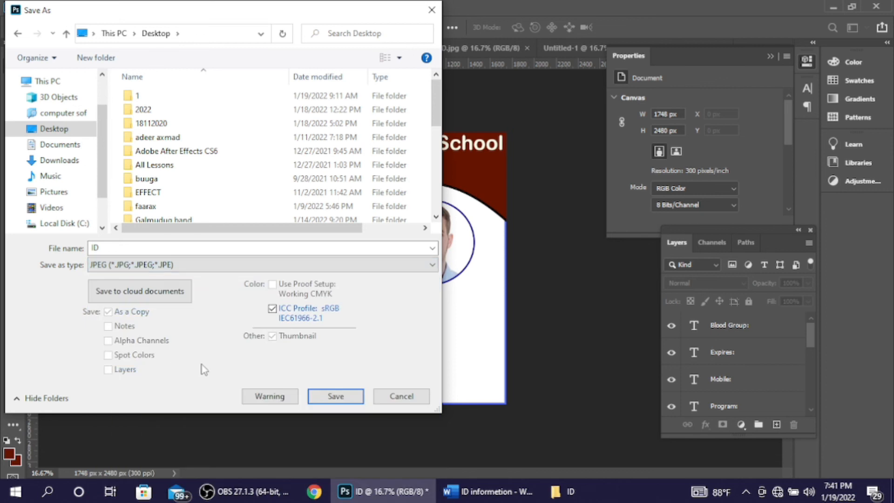
click(328, 401)
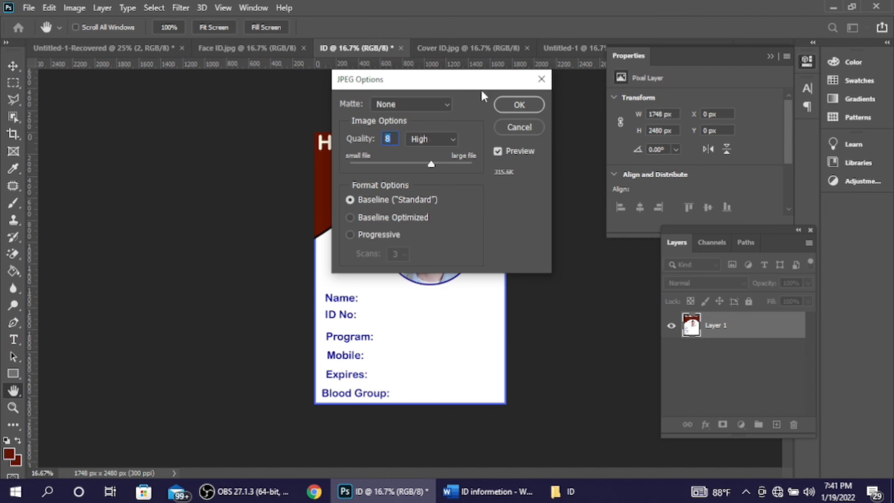
click(496, 99)
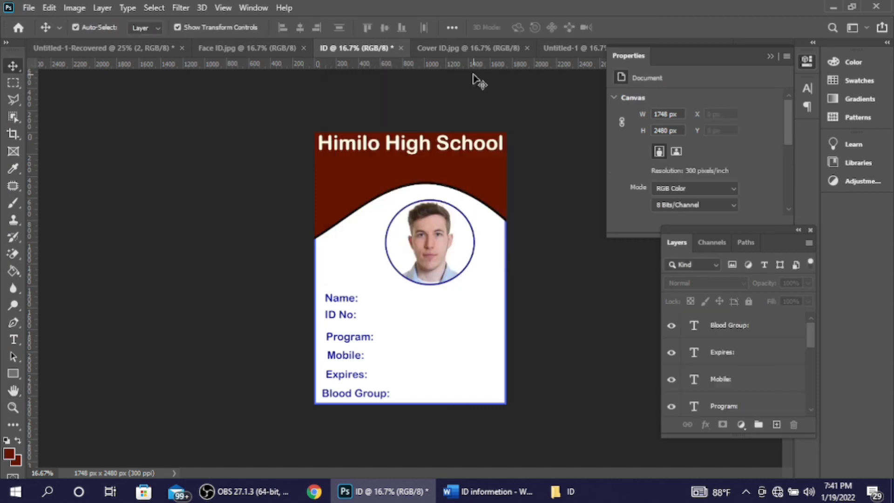